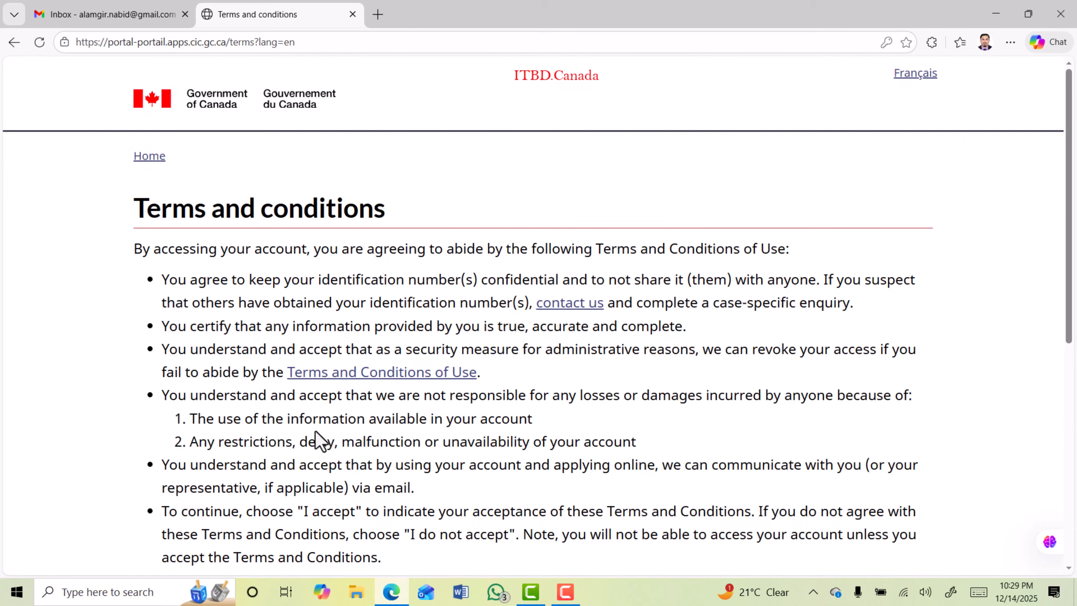
Step: Accept the portal's terms and conditions and open the application for a visitor visa or a transit visa
scroll(320, 441, "down", 8)
left_click(175, 373)
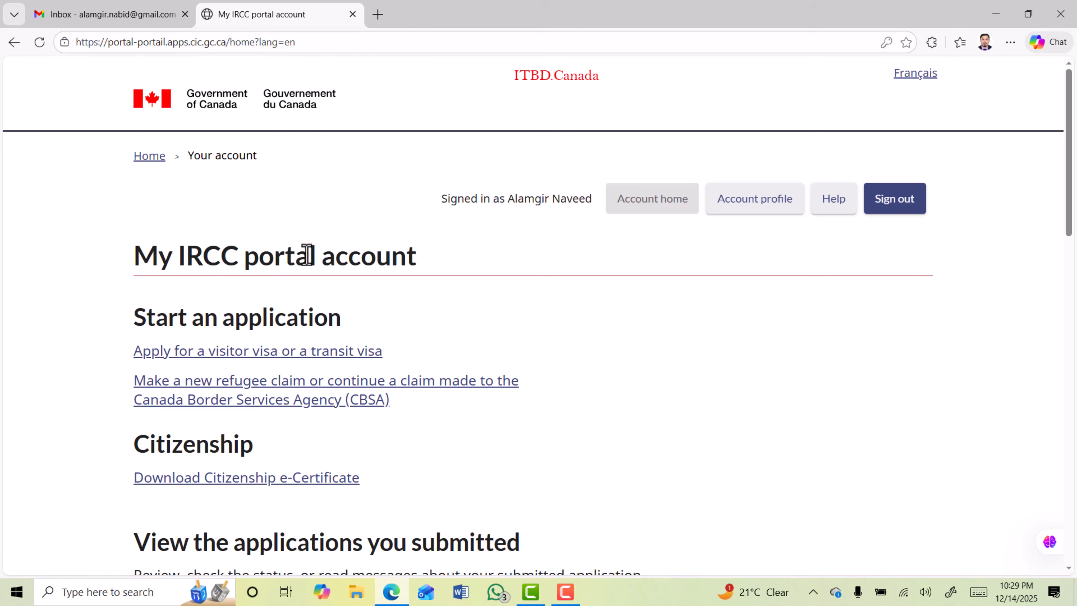
scroll(308, 255, "down", 2)
scroll(502, 299, "up", 1)
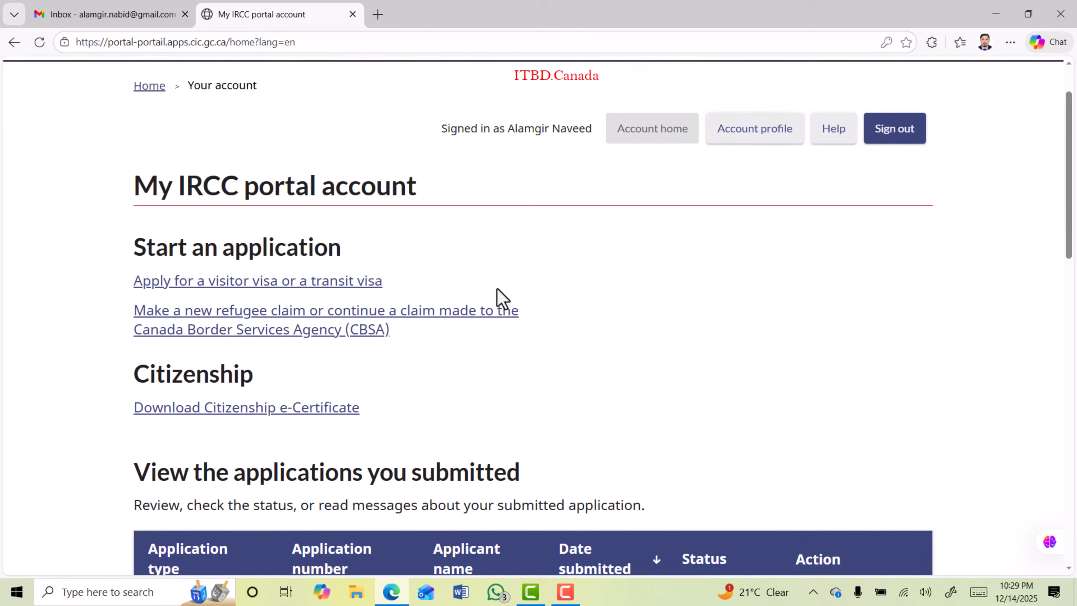
scroll(501, 299, "up", 1)
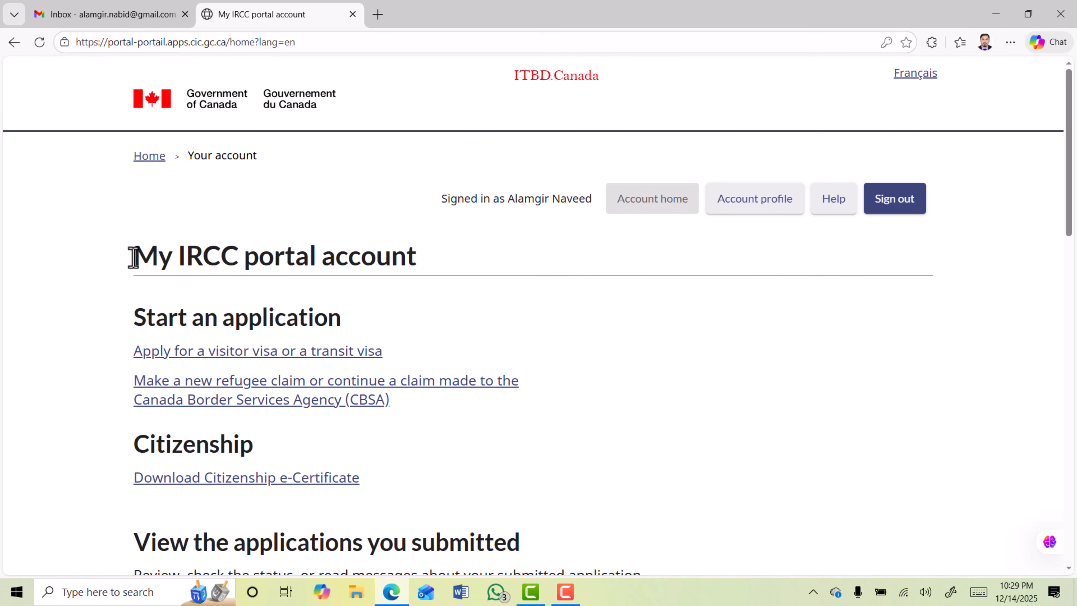
left_click_drag(133, 256, 441, 269)
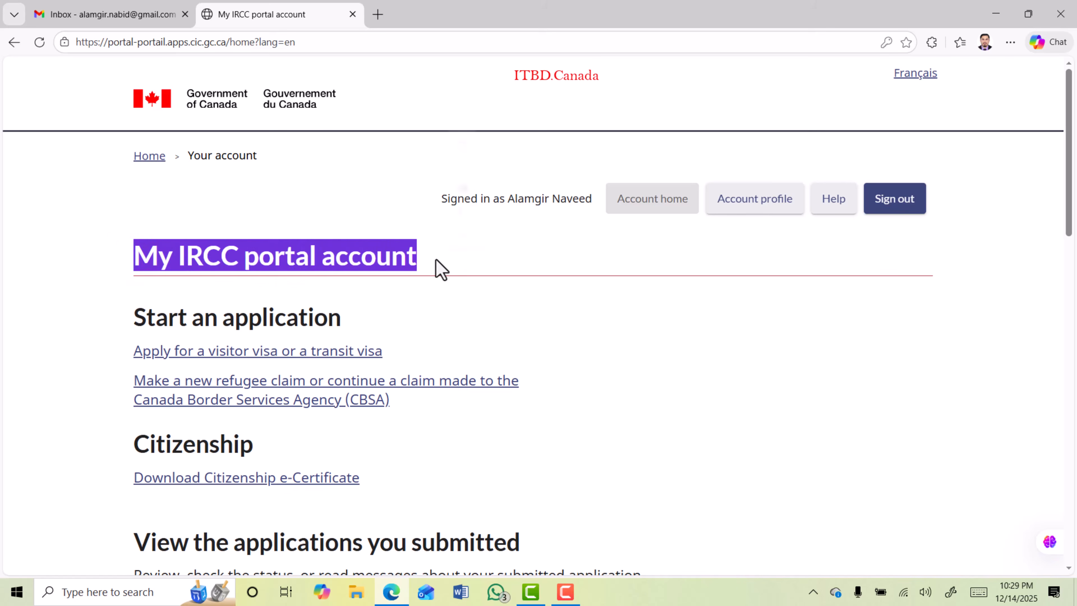
left_click(300, 259)
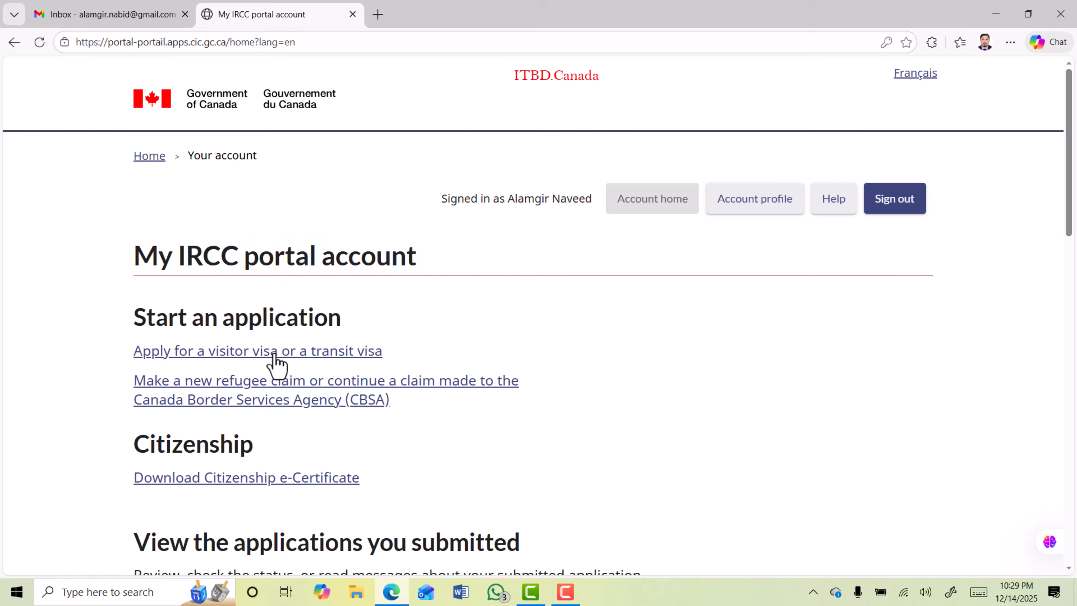
left_click(252, 350)
Step: Acknowledge having read and understood the application information and start the application
scroll(338, 225, "down", 10)
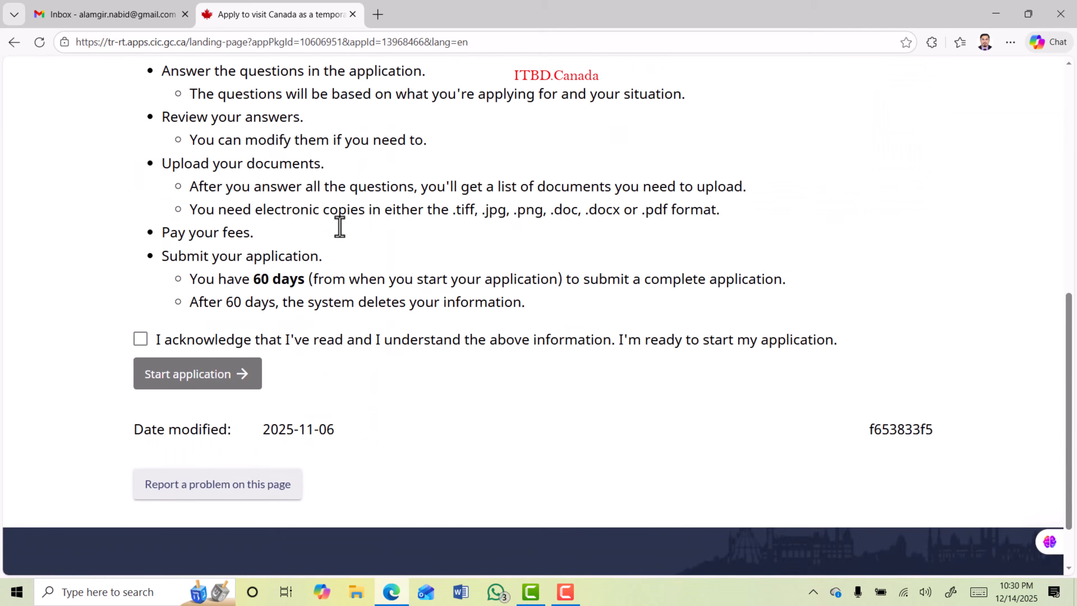
scroll(340, 227, "down", 1)
left_click(140, 268)
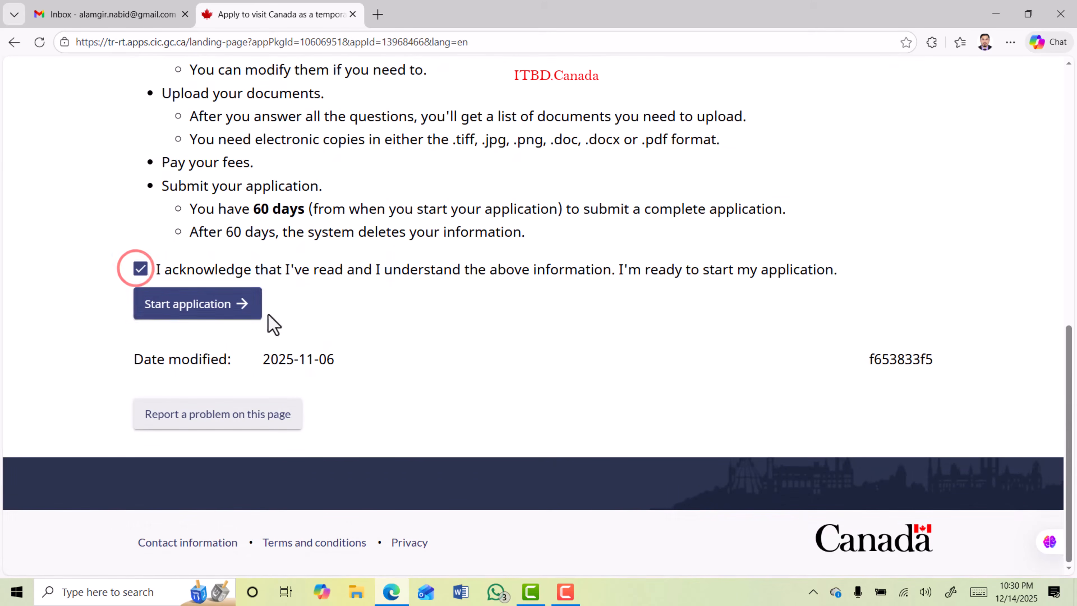
left_click(190, 305)
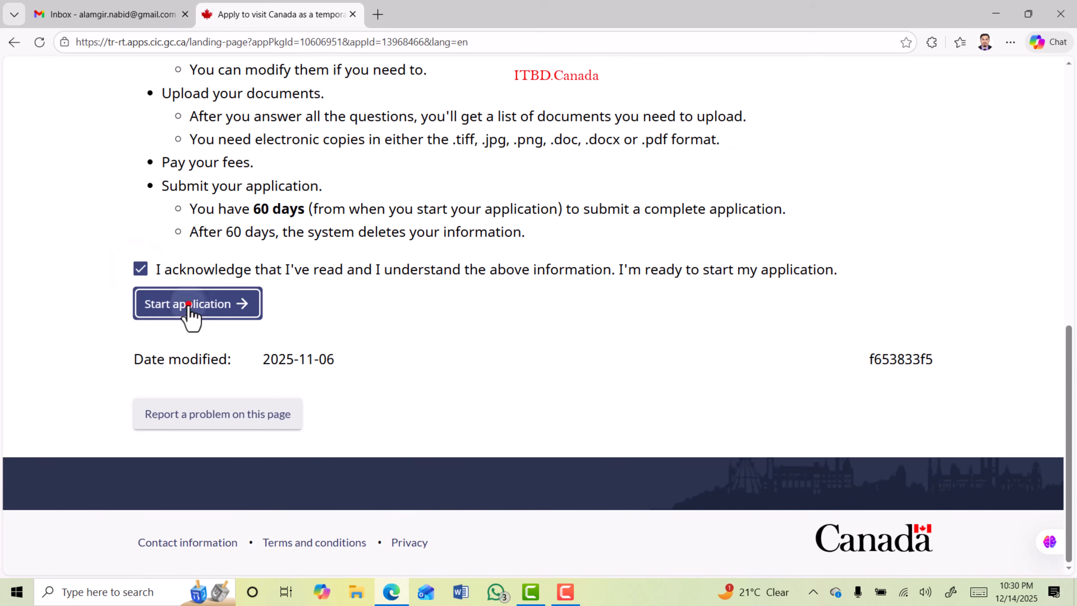
Step: Answer Yes to applying for more than 1 person at the same time and review the group requirements
left_click_drag(135, 258, 578, 259)
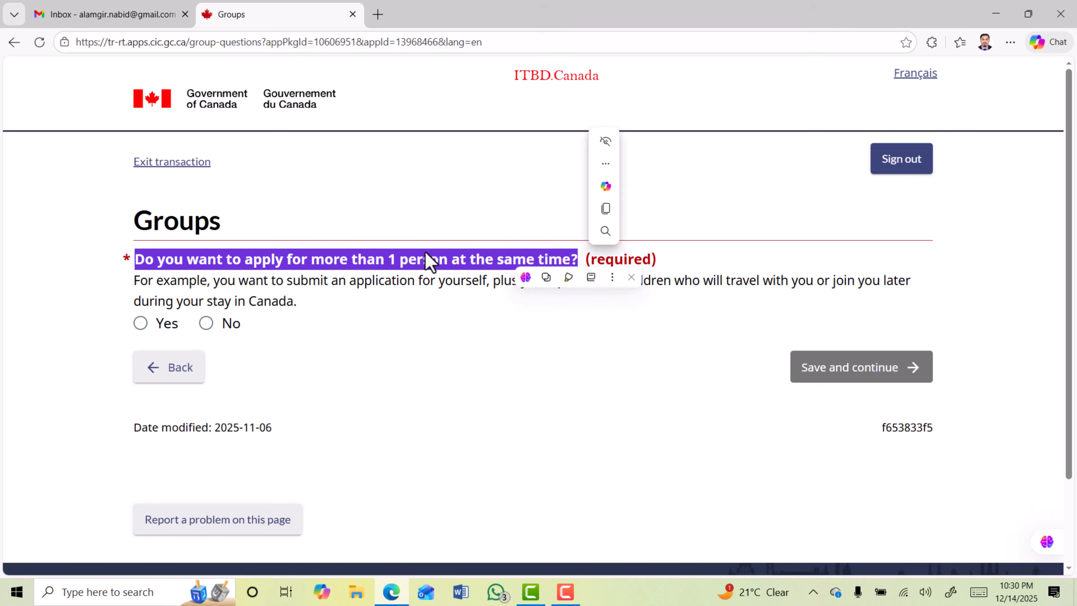
left_click(365, 260)
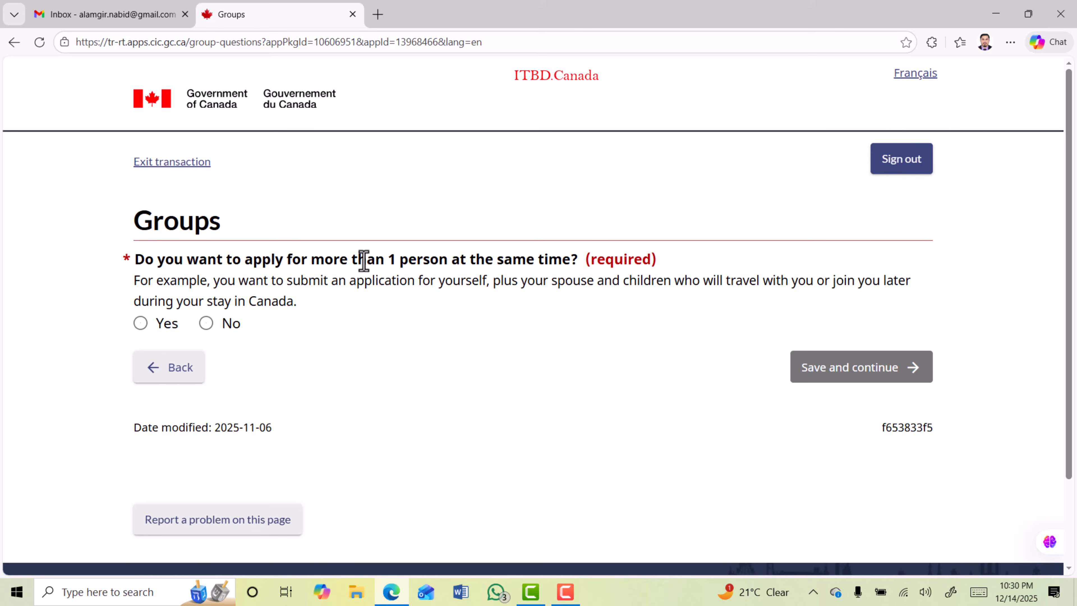
left_click(142, 326)
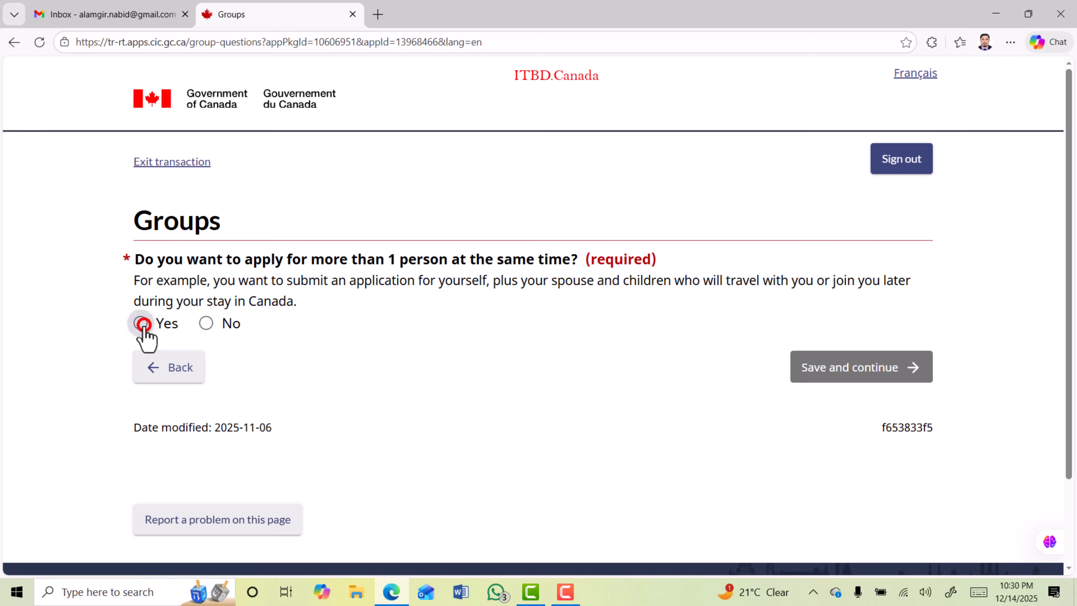
scroll(331, 318, "down", 4)
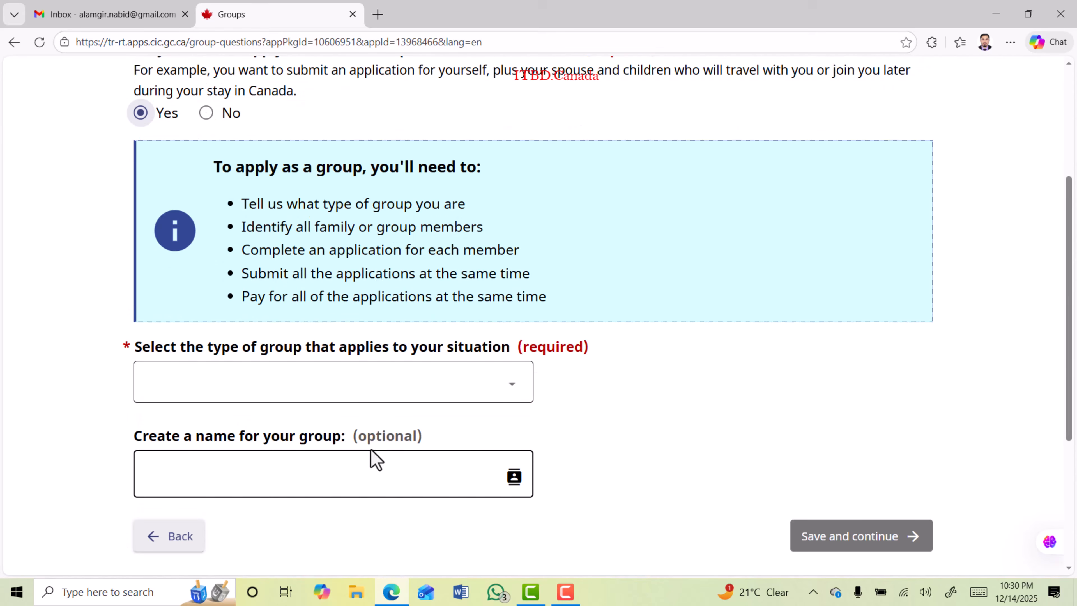
scroll(371, 450, "up", 3)
scroll(371, 450, "down", 5)
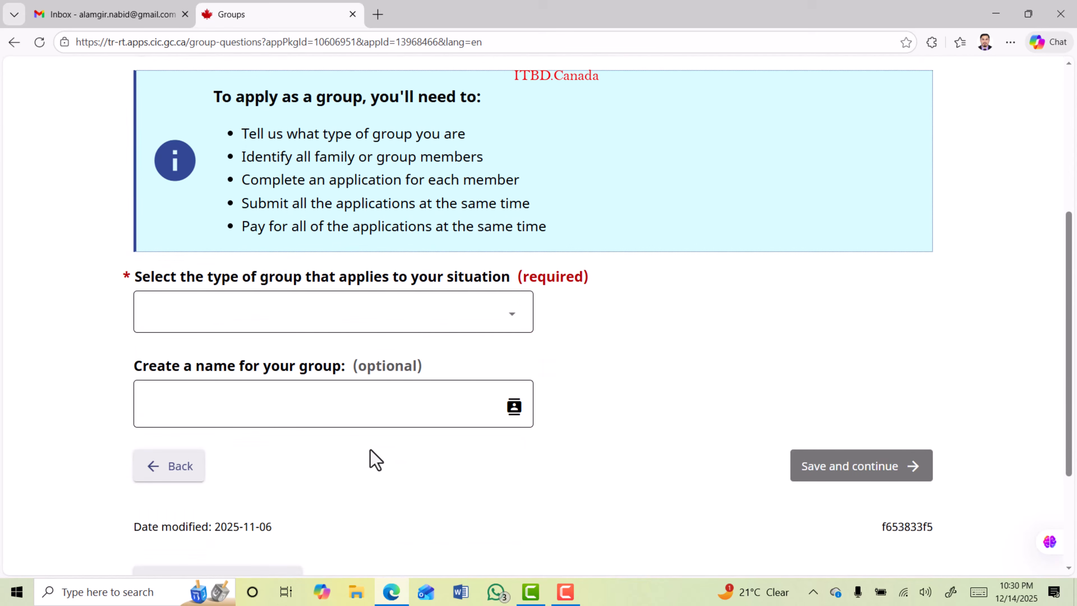
scroll(363, 415, "up", 5)
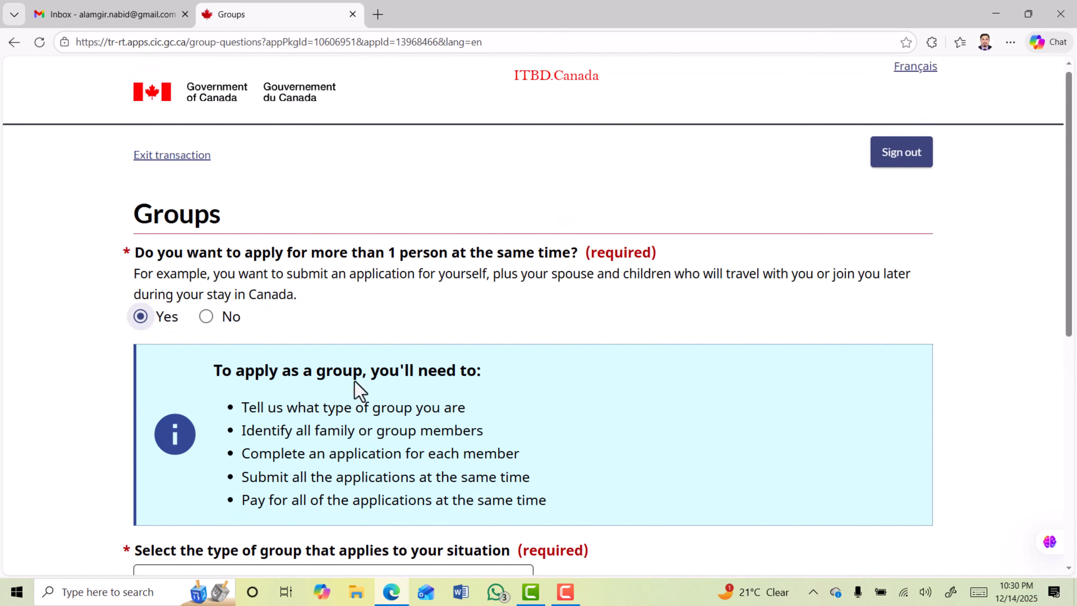
Step: Answer No to applying for more than 1 person at the same time and save the Groups page
left_click(204, 323)
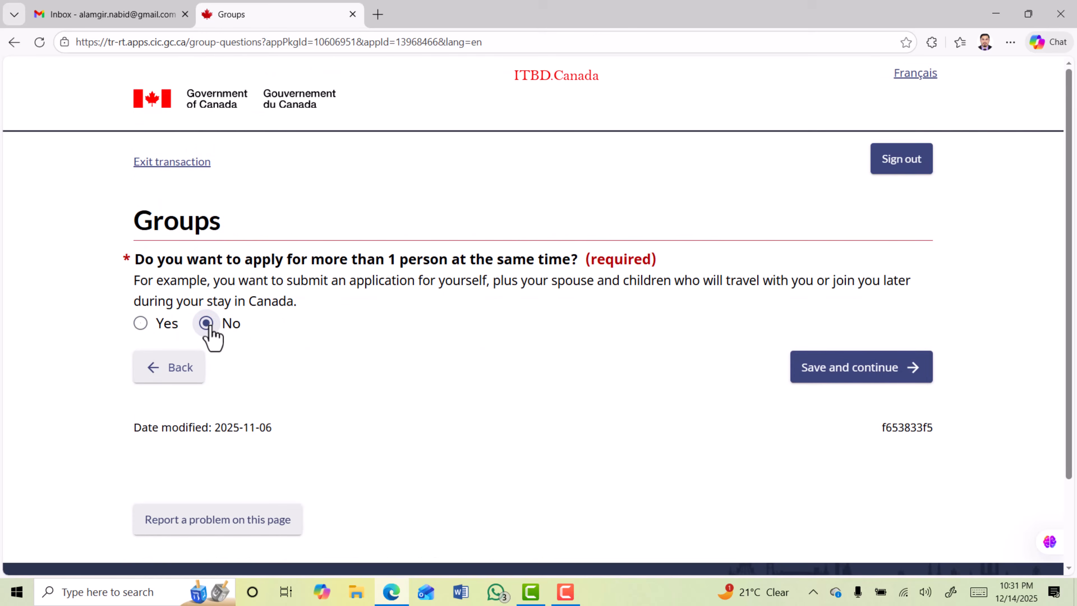
left_click(850, 382)
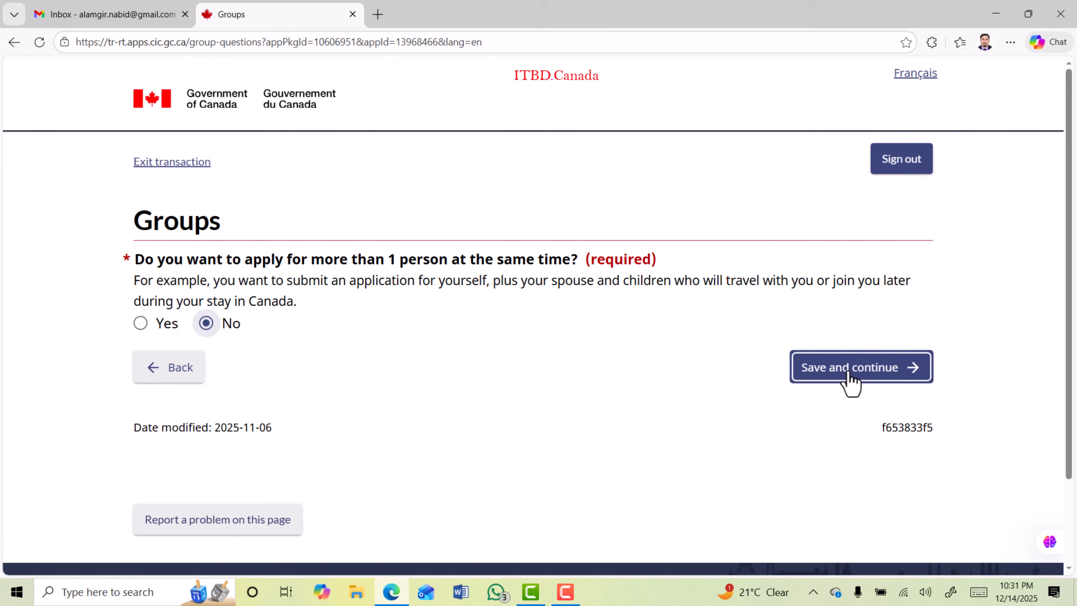
left_click(849, 376)
Step: Choose to apply for a visitor visa or super visa, with visiting Canada as a tourist as the reason
left_click_drag(130, 301, 282, 302)
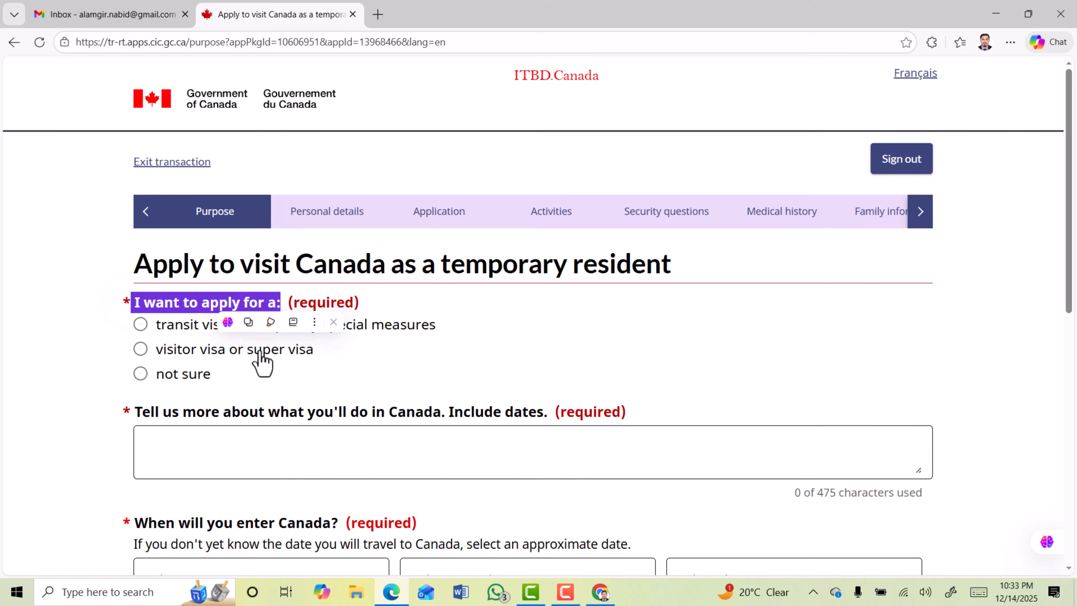
left_click(141, 349)
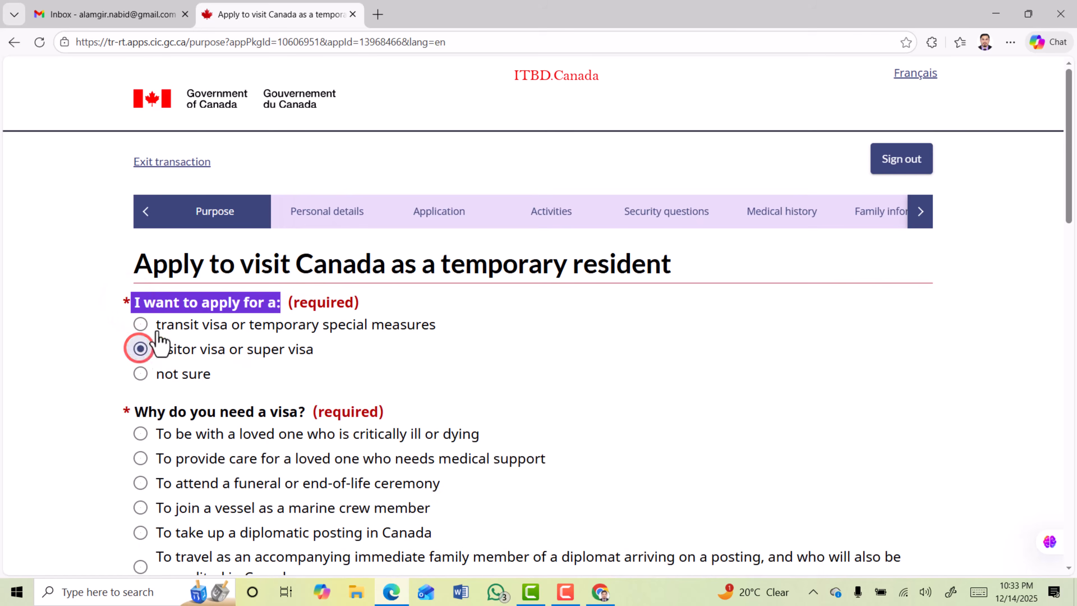
scroll(159, 343, "down", 5)
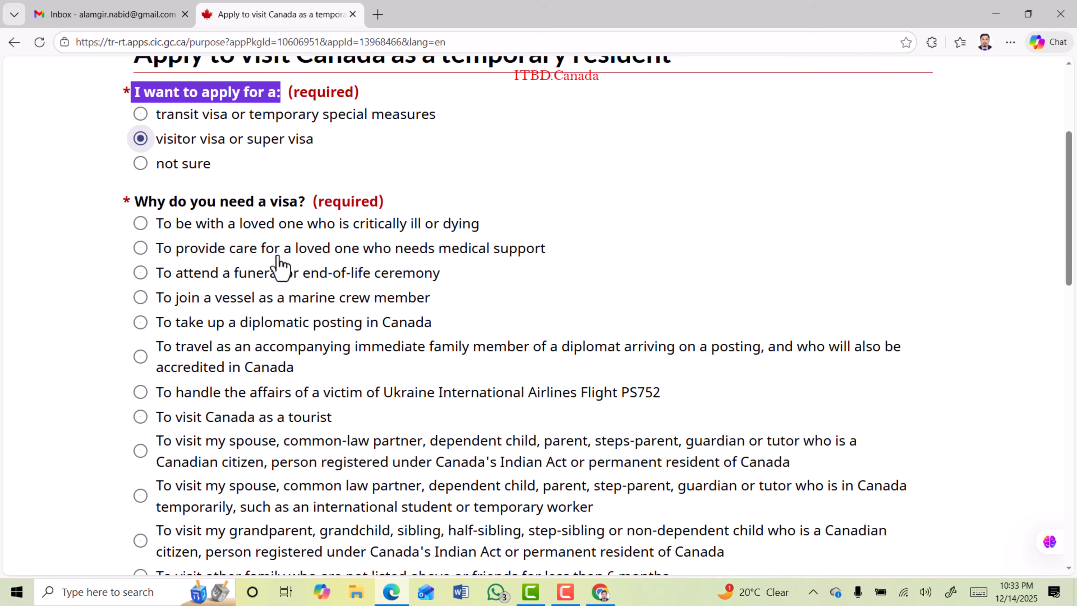
scroll(278, 263, "down", 6)
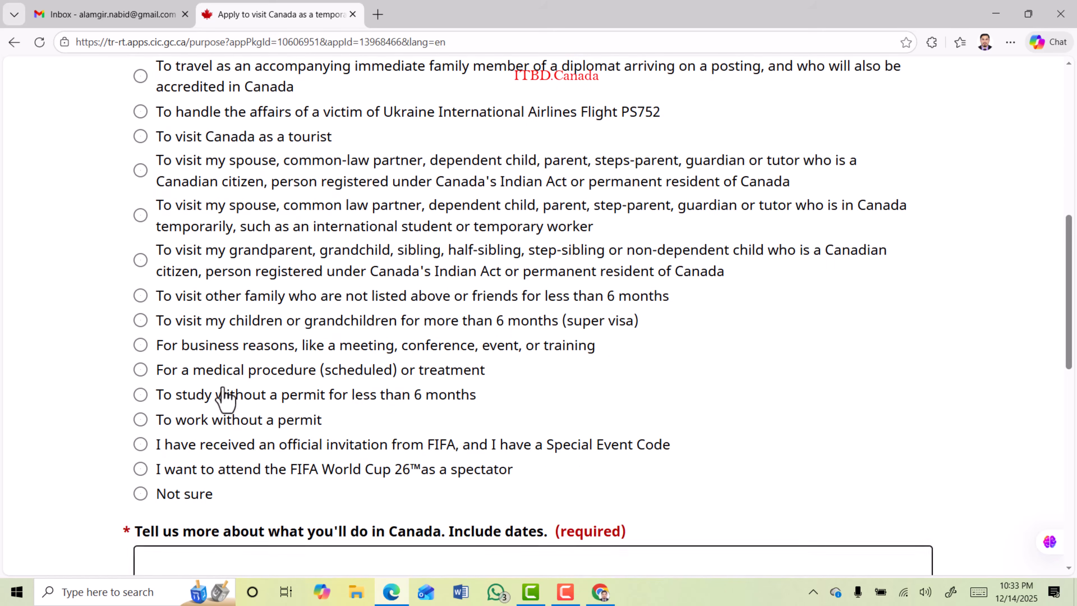
left_click(137, 137)
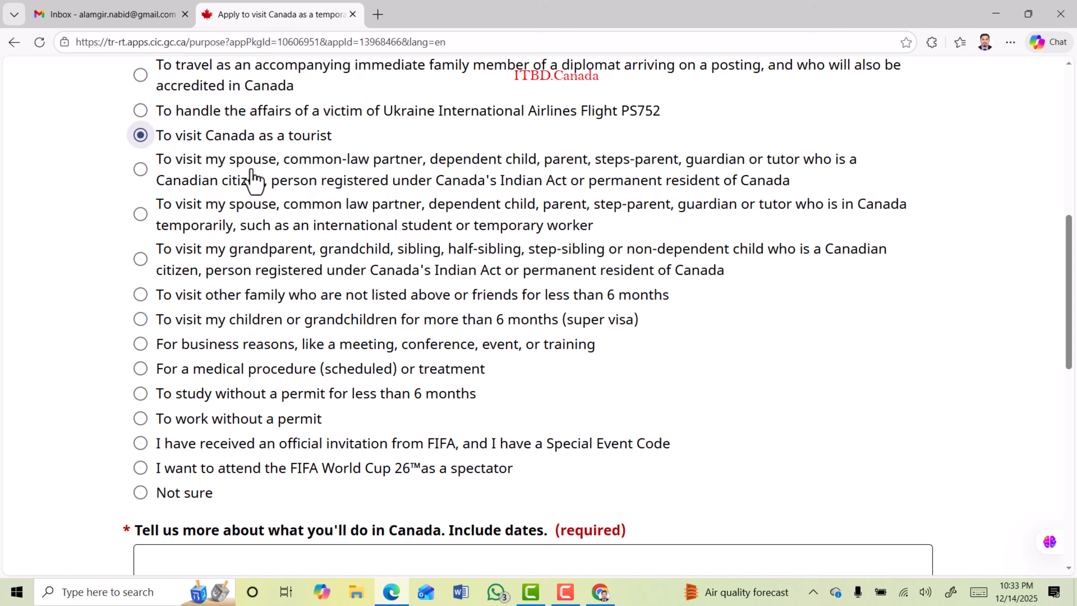
Step: Describe the planned stay as a self-funded tourism trip from 15 February 2026 to 28 February 2026 with sightseeing, and check the text
scroll(251, 178, "down", 6)
left_click_drag(132, 255, 545, 252)
left_click(207, 280)
key("ctrl+v")
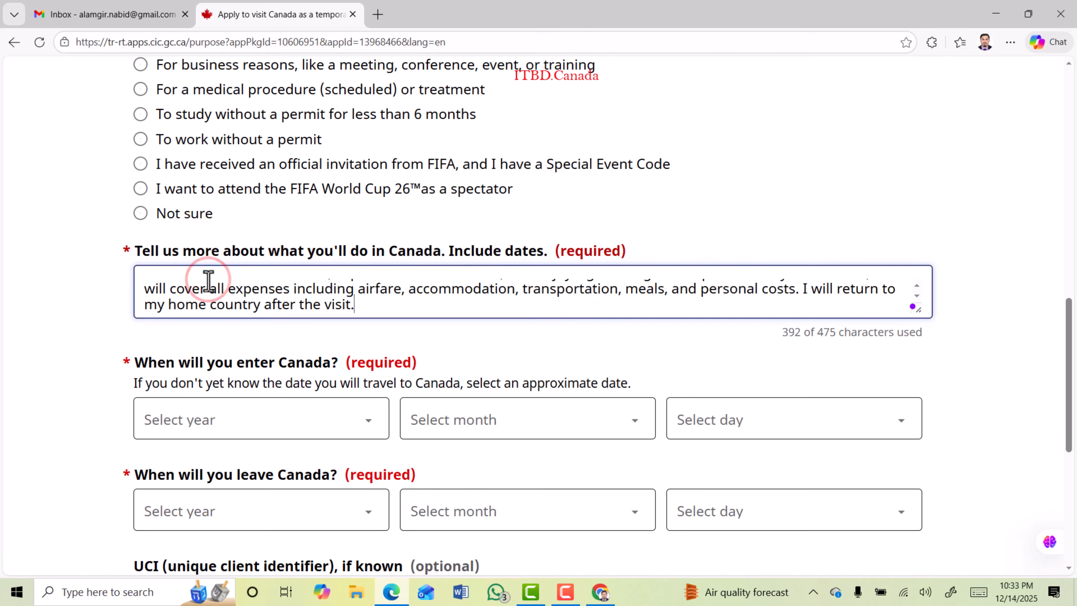
scroll(274, 304, "up", 2)
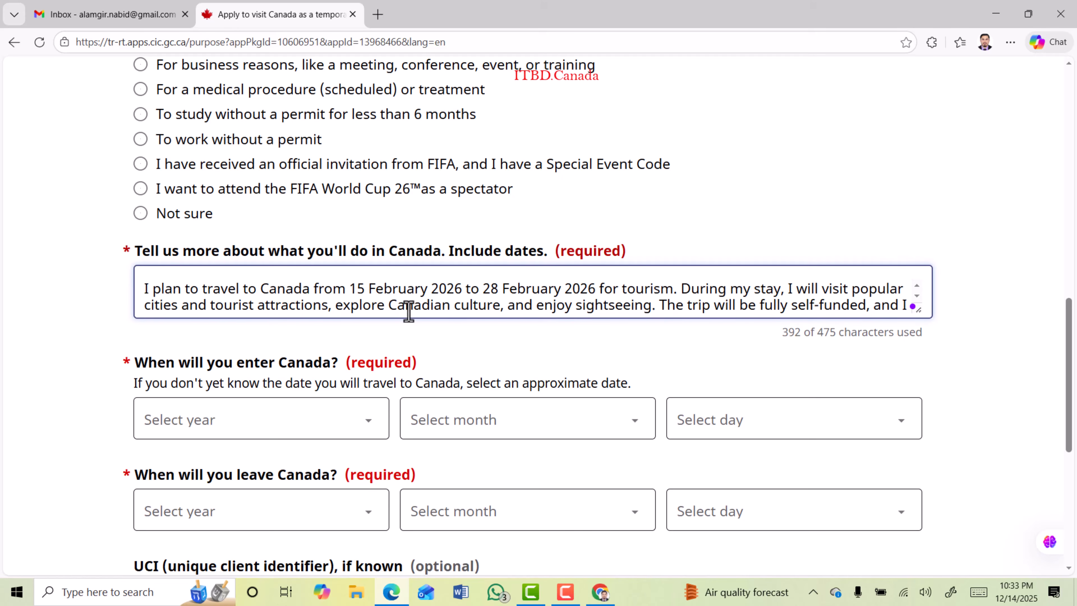
scroll(458, 302, "down", 2)
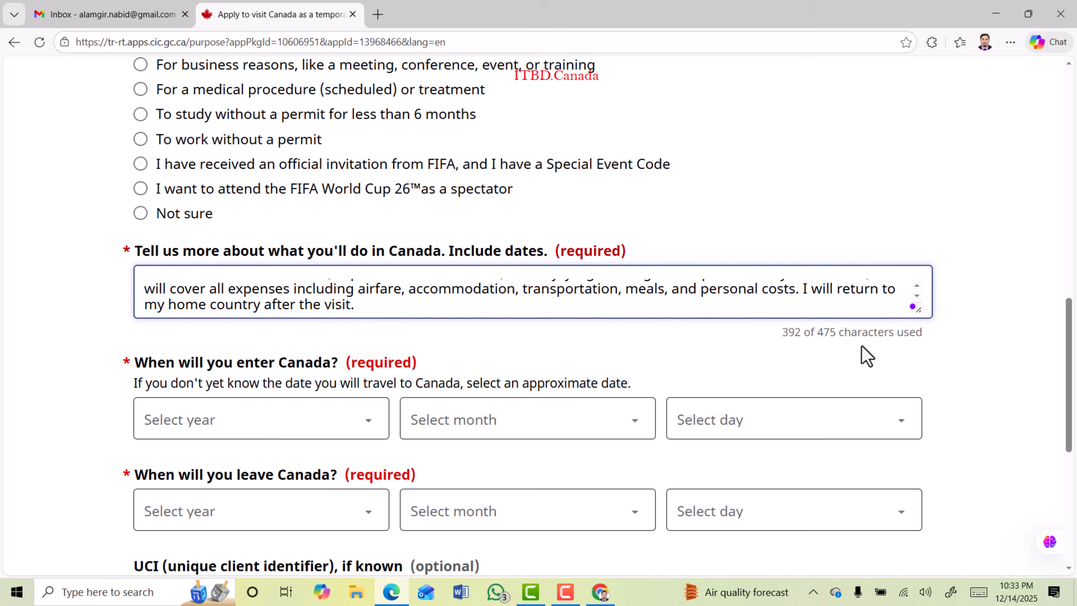
left_click_drag(817, 331, 930, 341)
Step: Set the date of entering Canada to 15 February 2026 and the leaving date to 28 February 2026
scroll(237, 344, "down", 1)
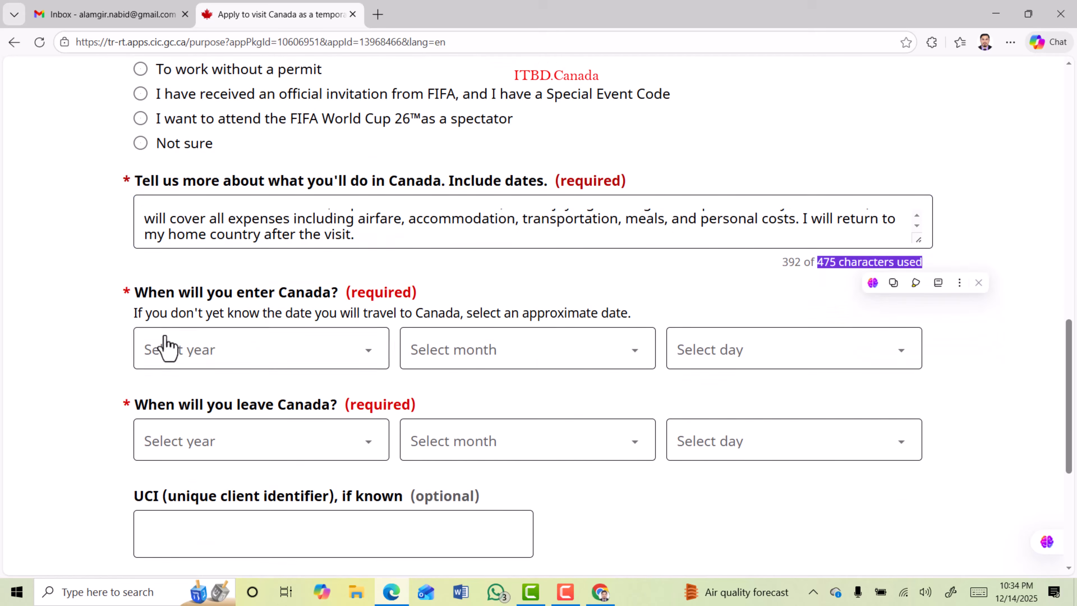
triple_click(124, 289)
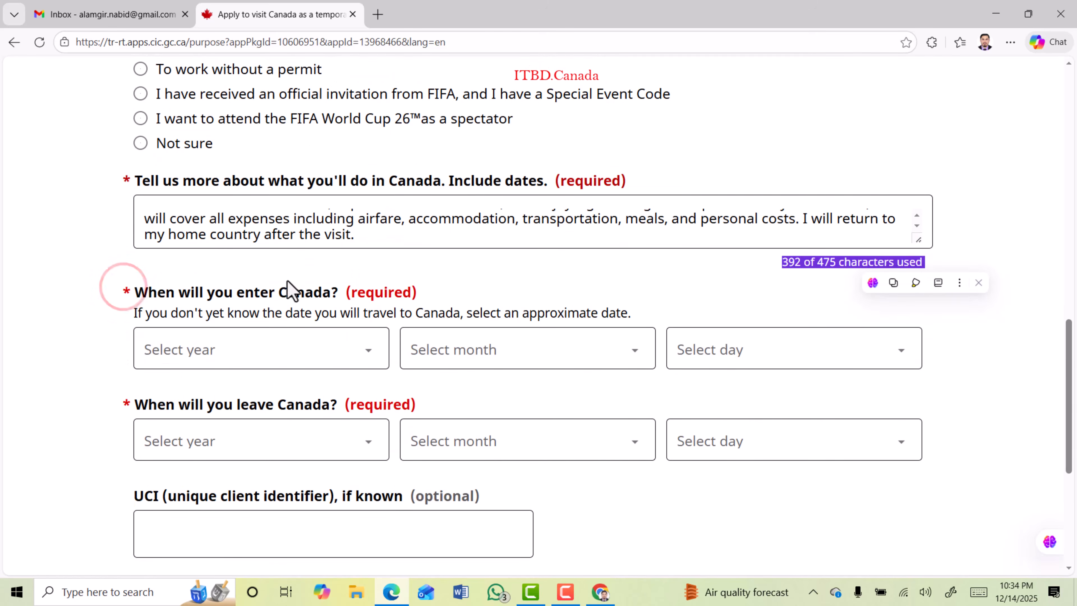
left_click(224, 346)
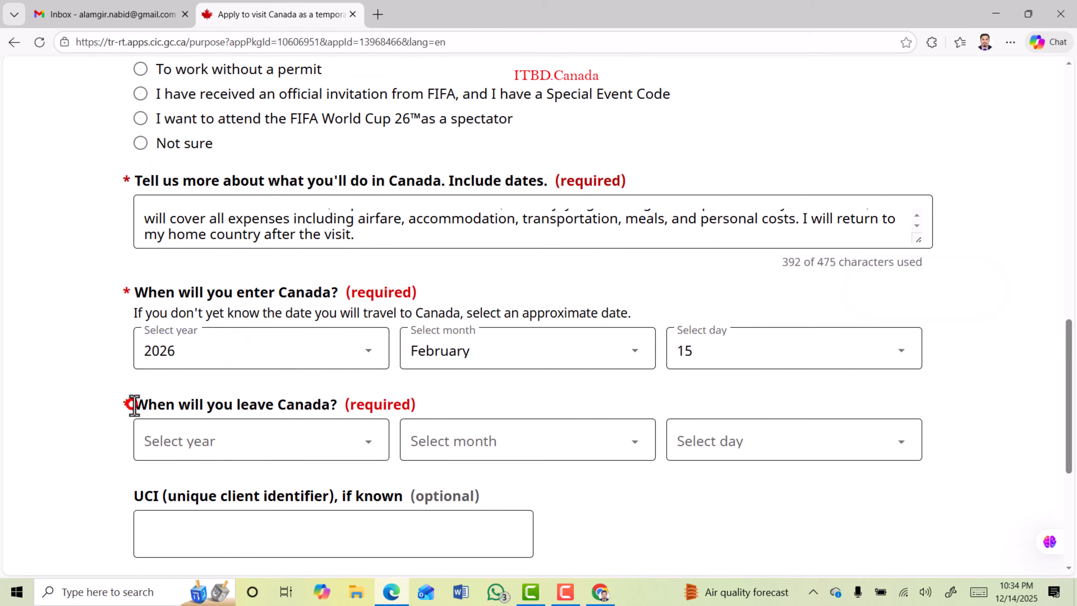
left_click_drag(134, 405, 334, 397)
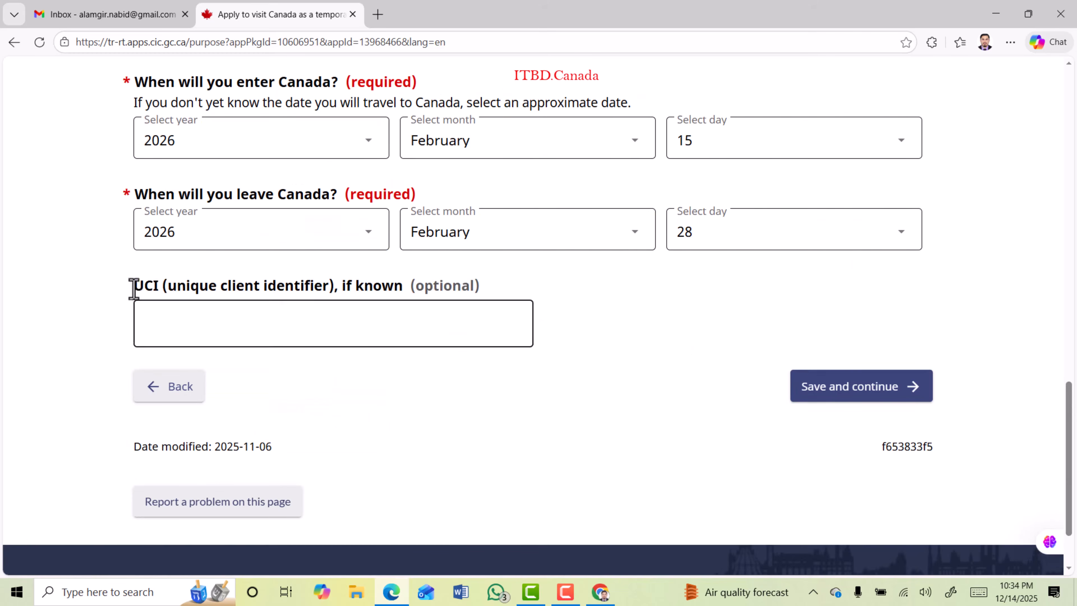
Step: Save the purpose section with the optional UCI left blank and continue to the tourist application
left_click_drag(131, 285, 397, 287)
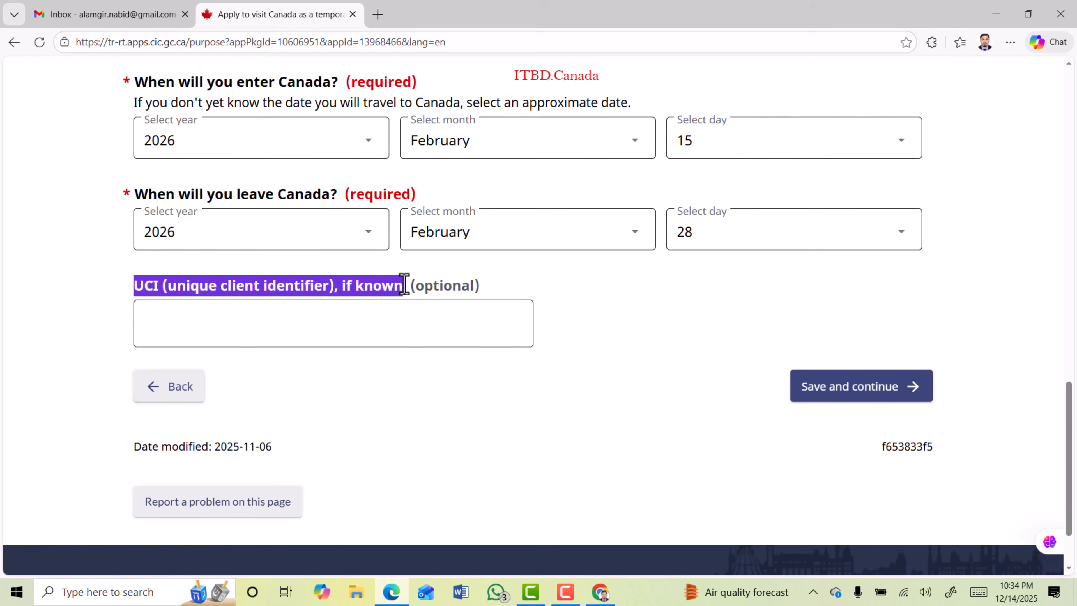
left_click(249, 284)
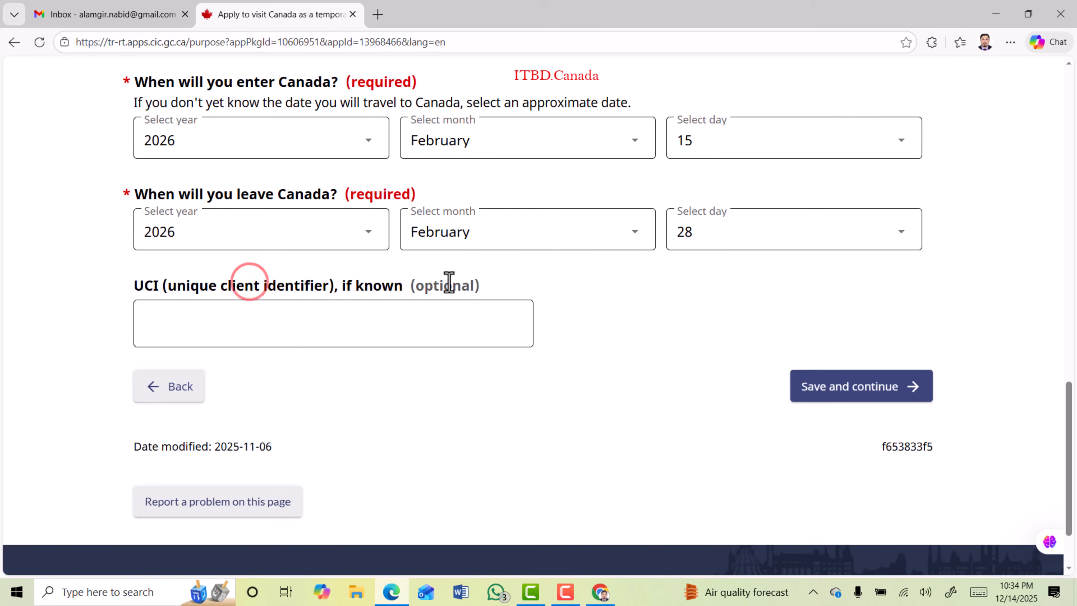
left_click(841, 405)
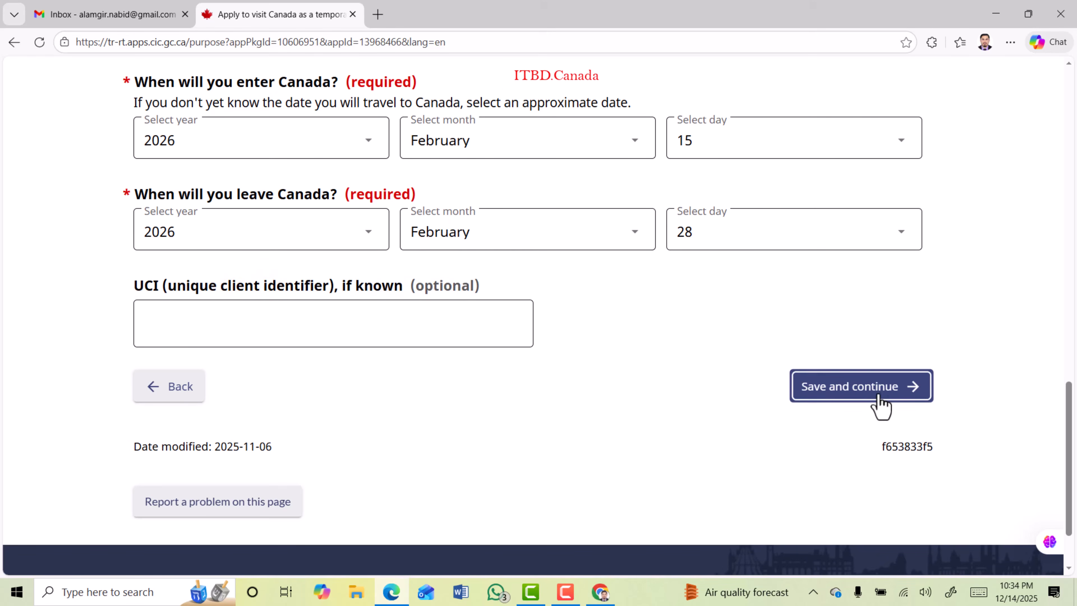
left_click_drag(139, 215, 596, 231)
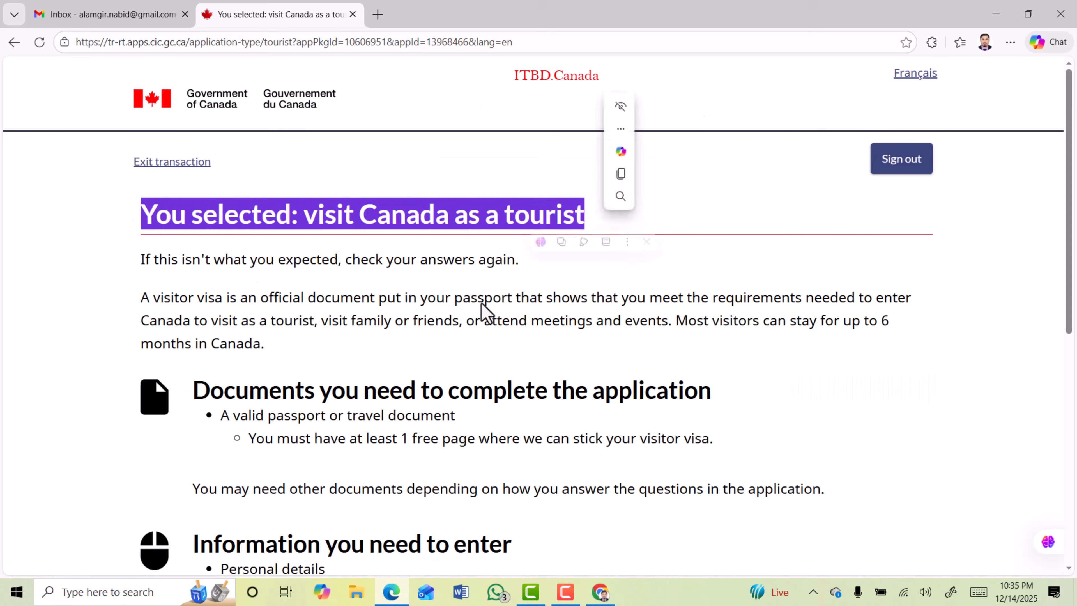
scroll(483, 313, "down", 10)
left_click(834, 380)
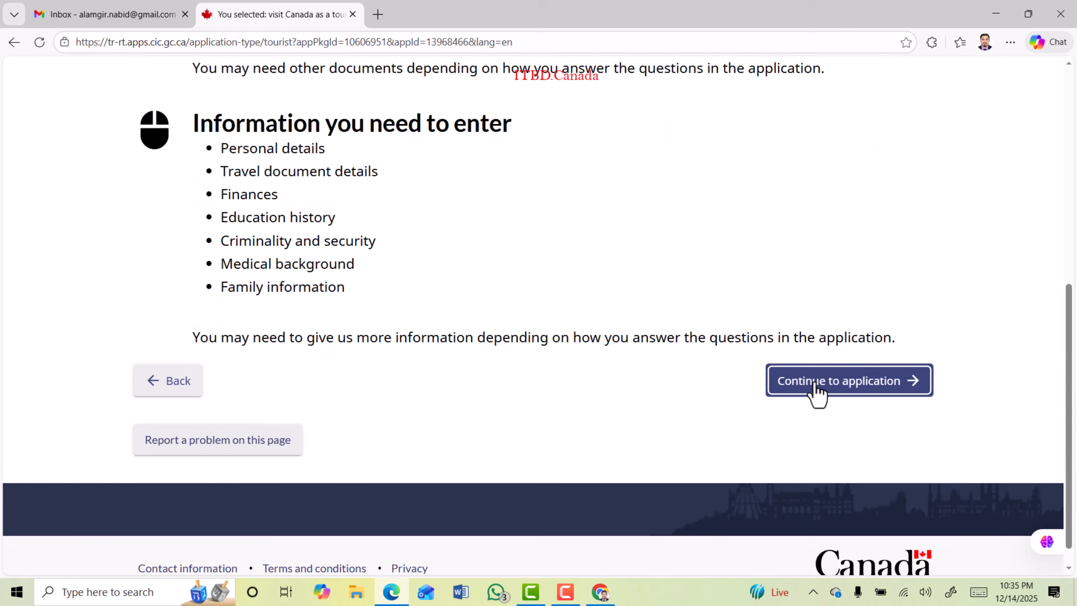
Step: Fill in the applicant's surname, given name and date of birth, set the gender to Male, and save the page
left_click_drag(134, 261, 699, 277)
scroll(412, 270, "down", 1)
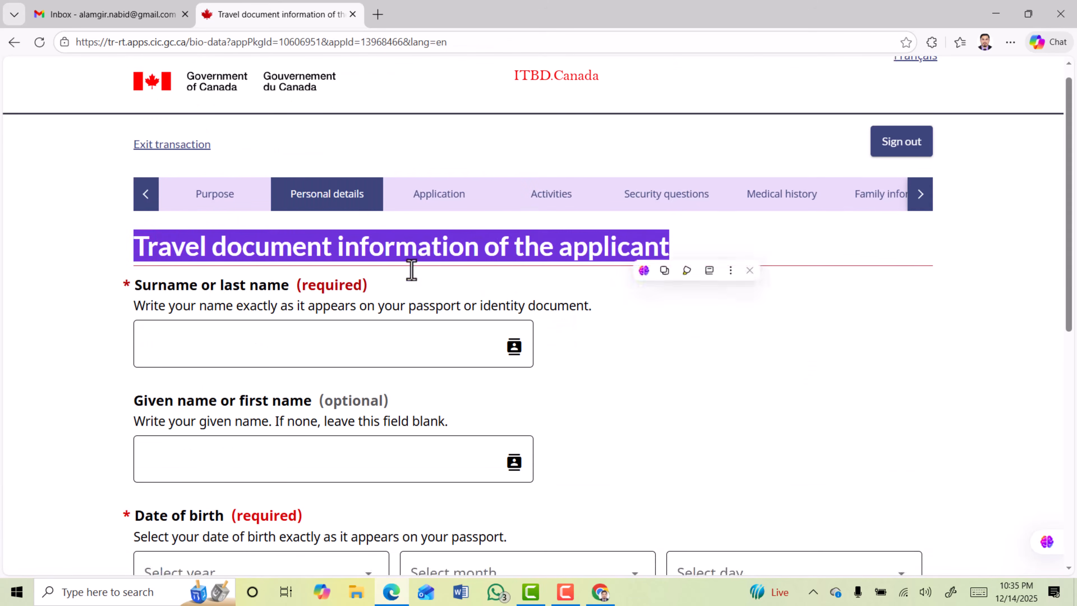
scroll(413, 273, "down", 3)
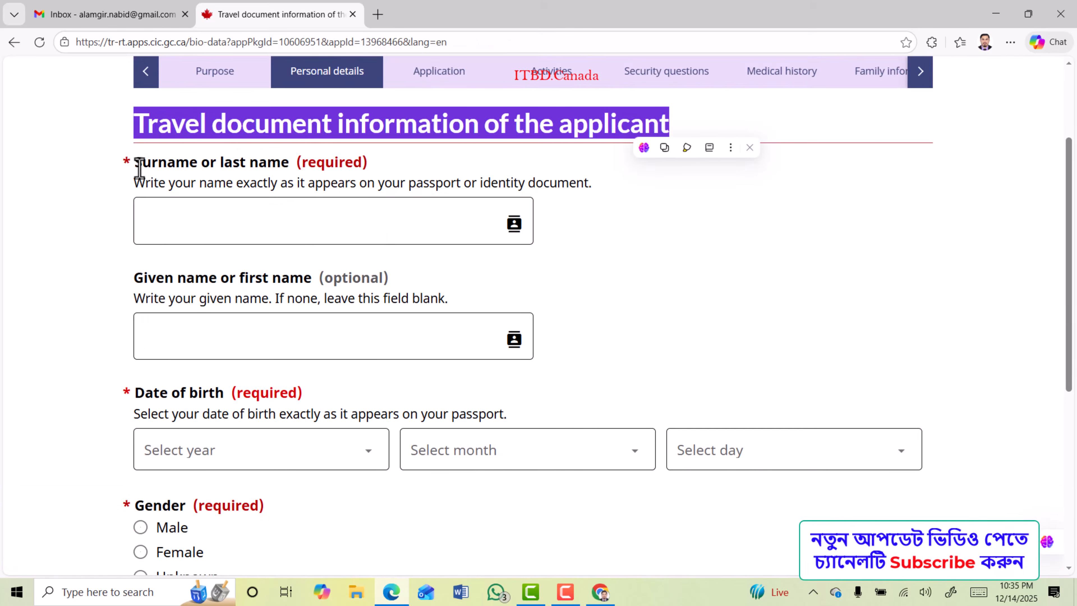
left_click_drag(132, 166, 289, 163)
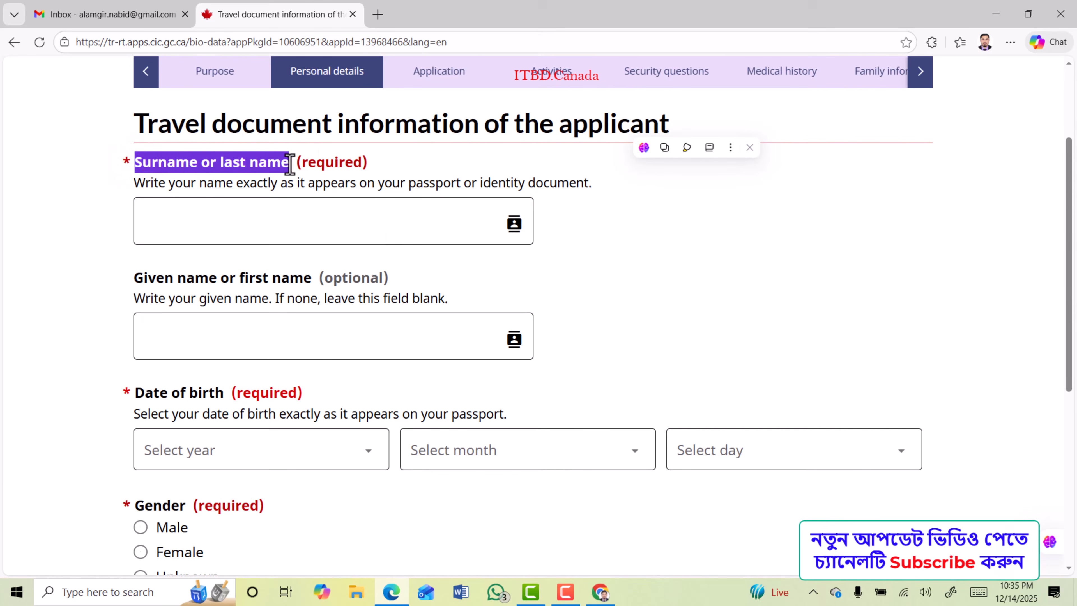
left_click_drag(126, 278, 303, 285)
scroll(186, 279, "down", 5)
left_click_drag(135, 182, 208, 181)
left_click(140, 317)
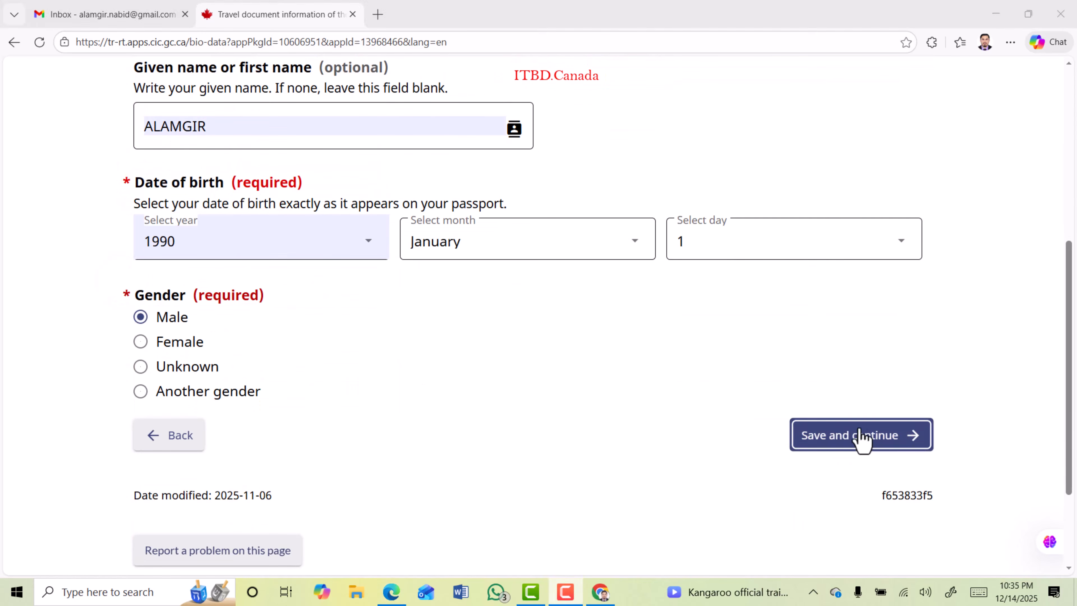
left_click(850, 446)
Step: Choose a passport as the travel document and Regular as the kind of passport
left_click_drag(132, 298, 408, 306)
scroll(303, 301, "down", 3)
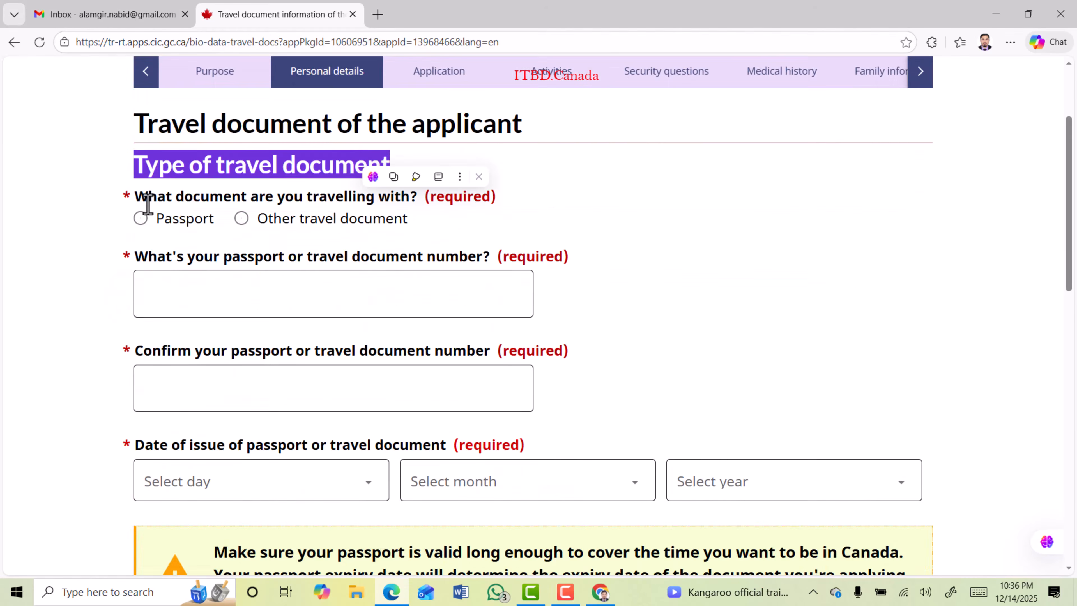
left_click_drag(136, 196, 409, 197)
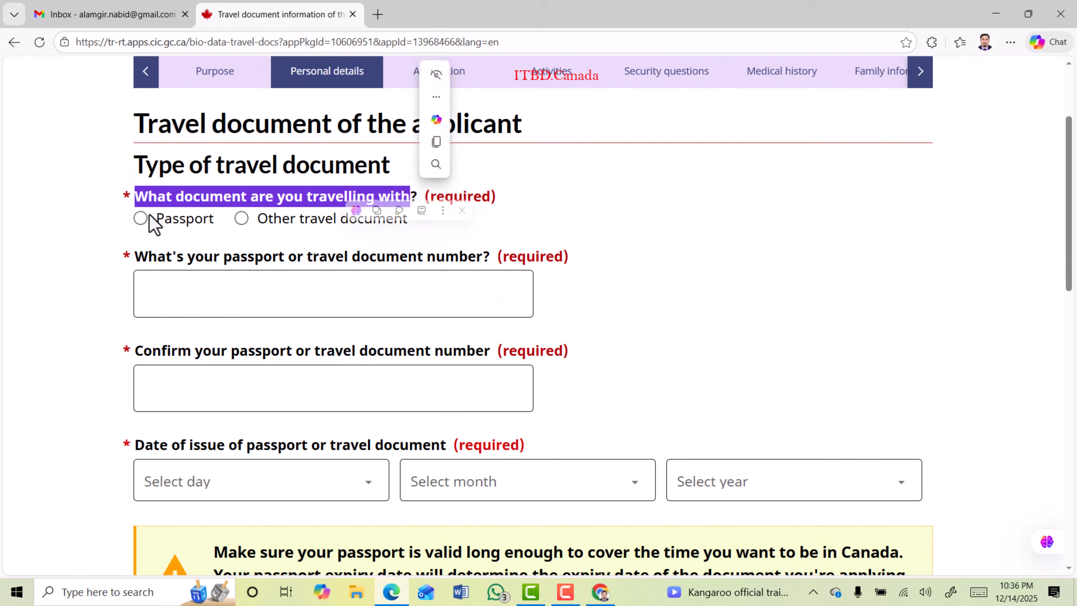
left_click(141, 218)
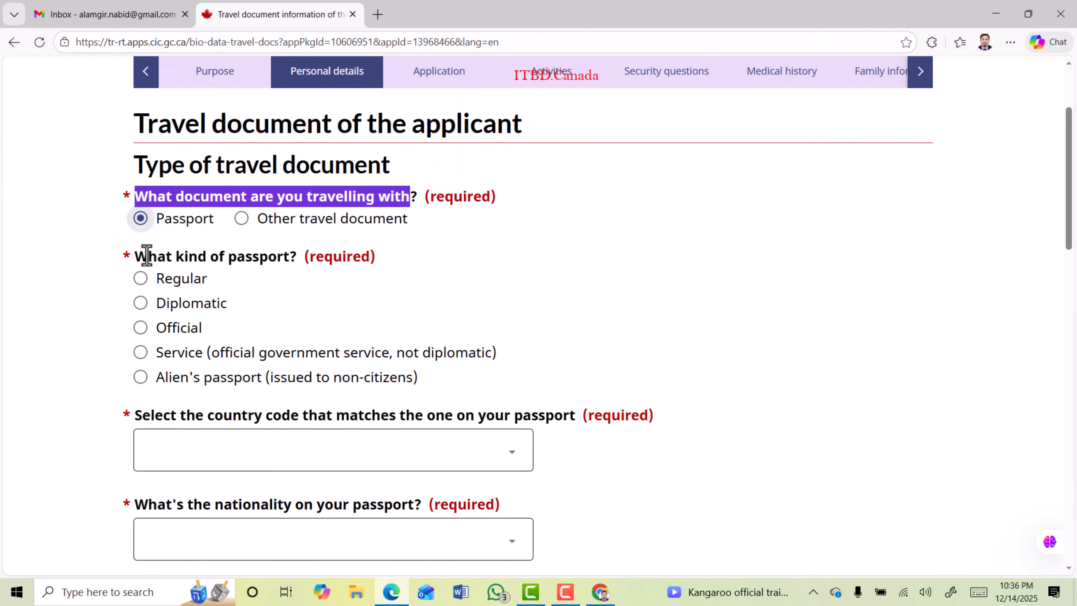
left_click_drag(146, 255, 284, 255)
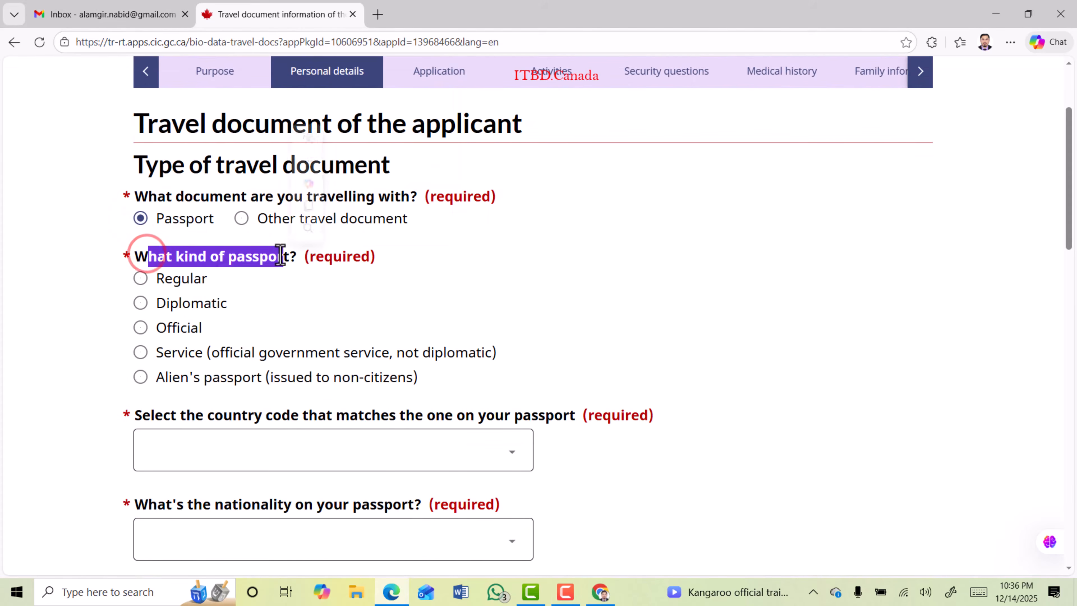
left_click(141, 278)
Step: Set the passport's country code to BGD (Bangladesh) and the nationality to Bangladesh
scroll(241, 288, "down", 5)
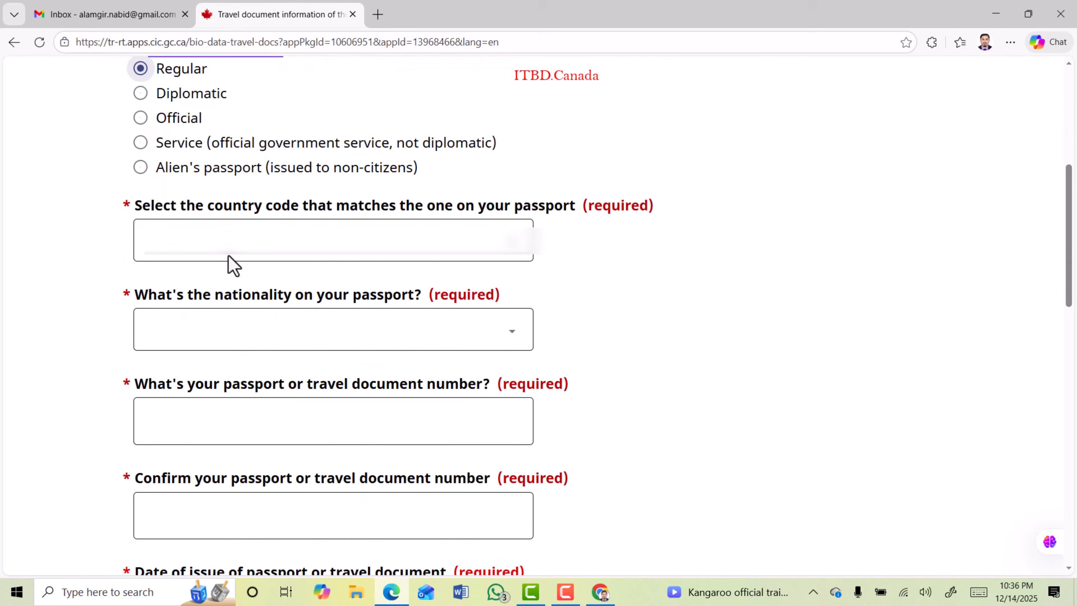
left_click_drag(135, 204, 551, 209)
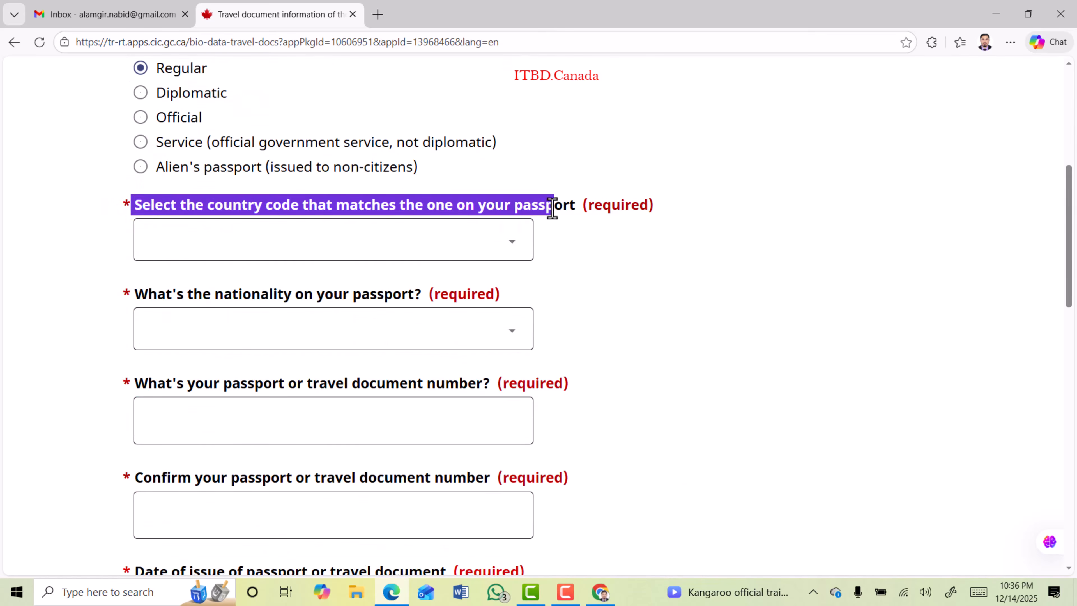
left_click(425, 249)
scroll(288, 385, "down", 3)
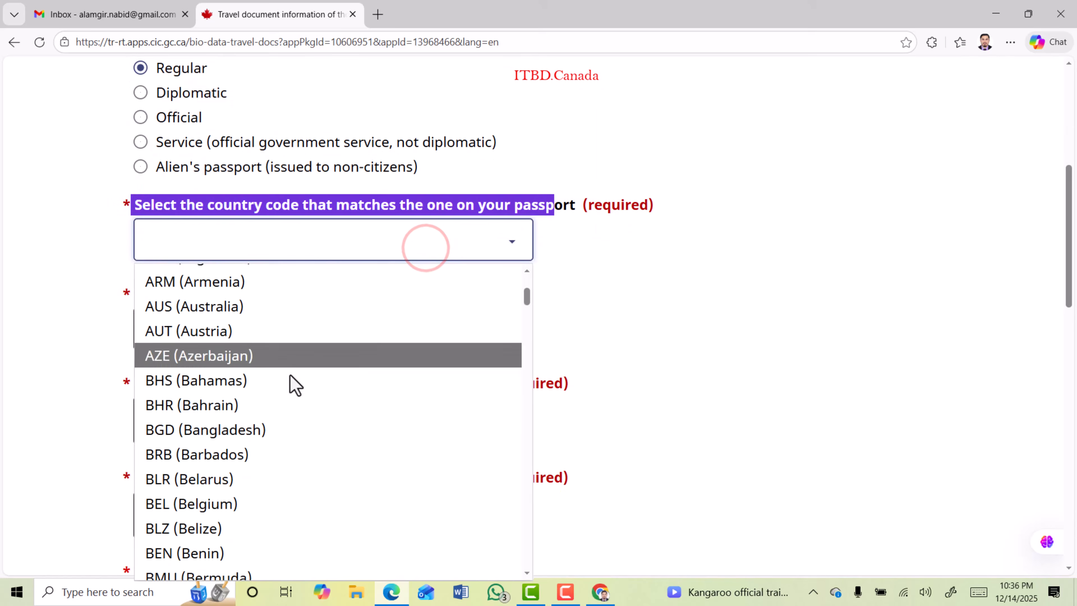
left_click(246, 433)
scroll(133, 221, "down", 2)
left_click_drag(133, 221, 392, 222)
left_click(277, 261)
scroll(186, 464, "down", 3)
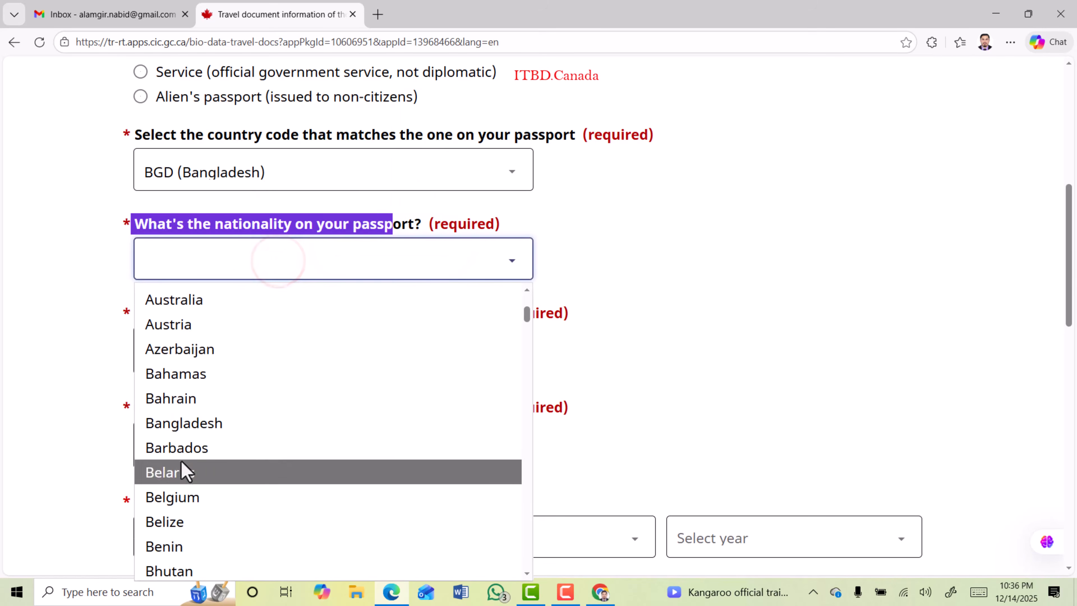
left_click(185, 421)
Step: Review the required fields for the passport number, its confirmation, the date of issue and the date of expiry
left_click_drag(130, 312, 495, 313)
scroll(200, 366, "down", 5)
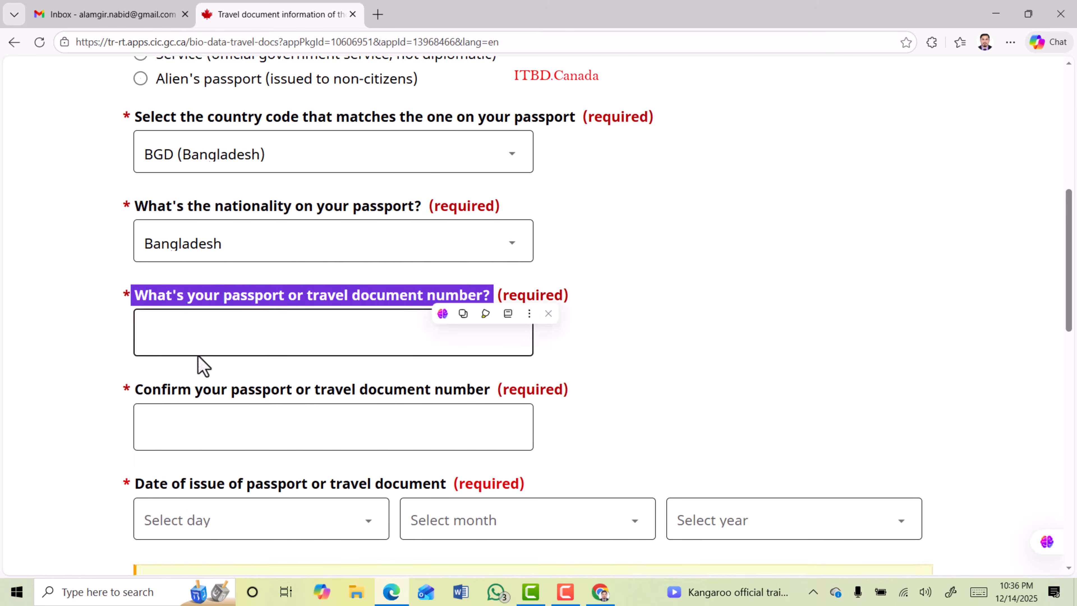
left_click_drag(128, 197, 483, 207)
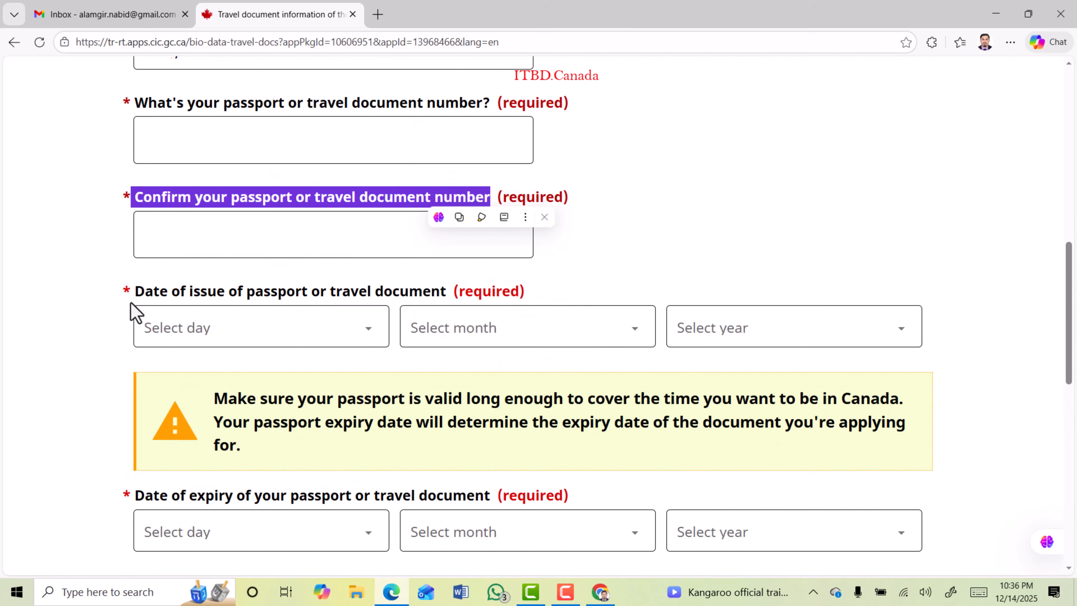
left_click_drag(128, 291, 445, 292)
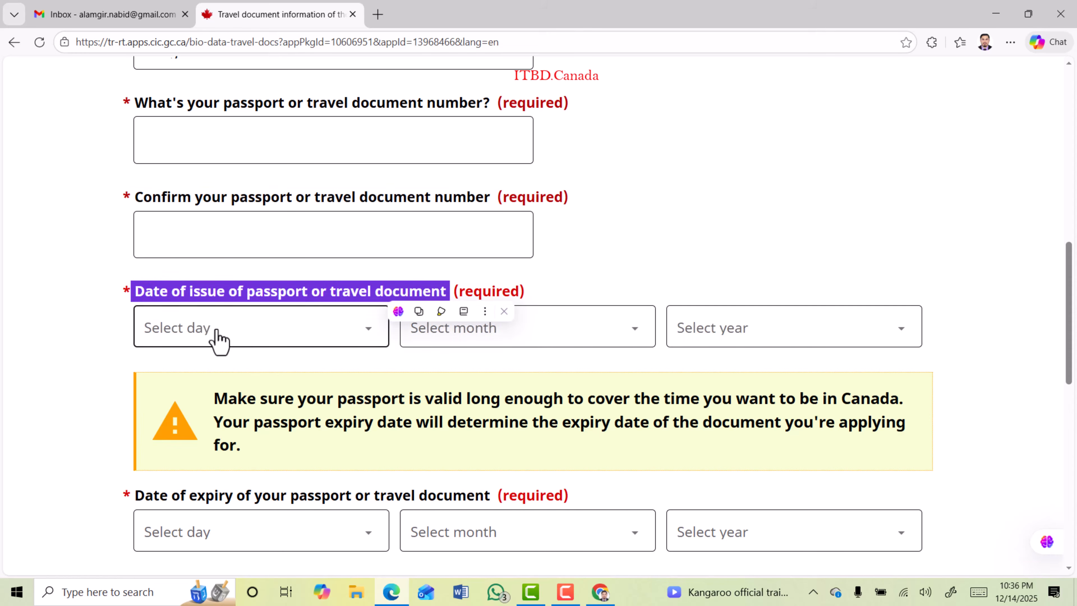
scroll(216, 339, "down", 3)
left_click(134, 355)
left_click_drag(134, 354, 497, 354)
scroll(228, 360, "down", 2)
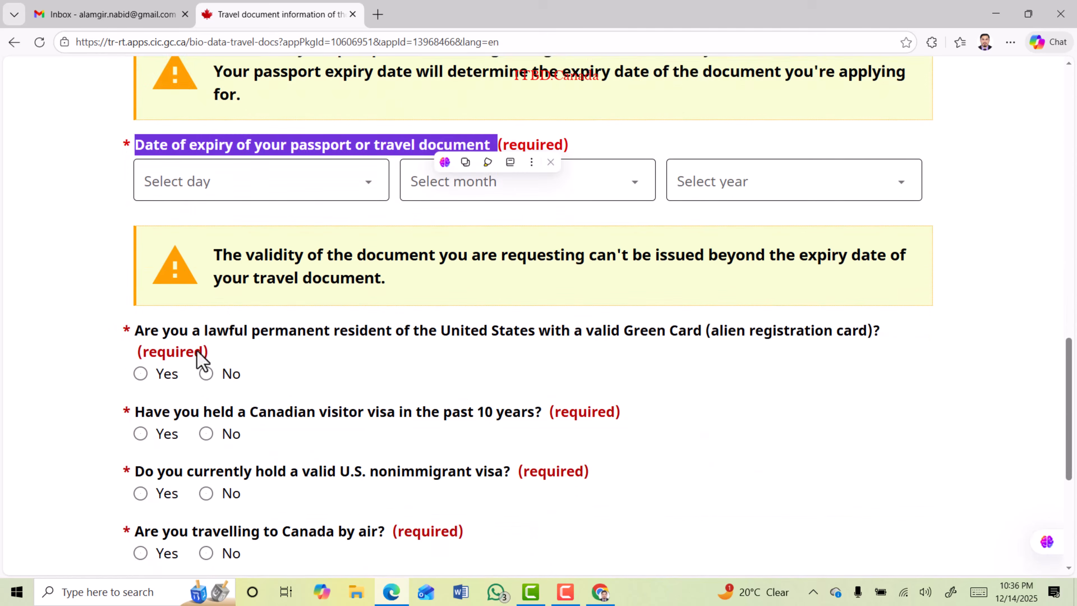
Step: Answer No to being a lawful permanent resident of the United States with a valid Green Card
left_click_drag(129, 332, 880, 332)
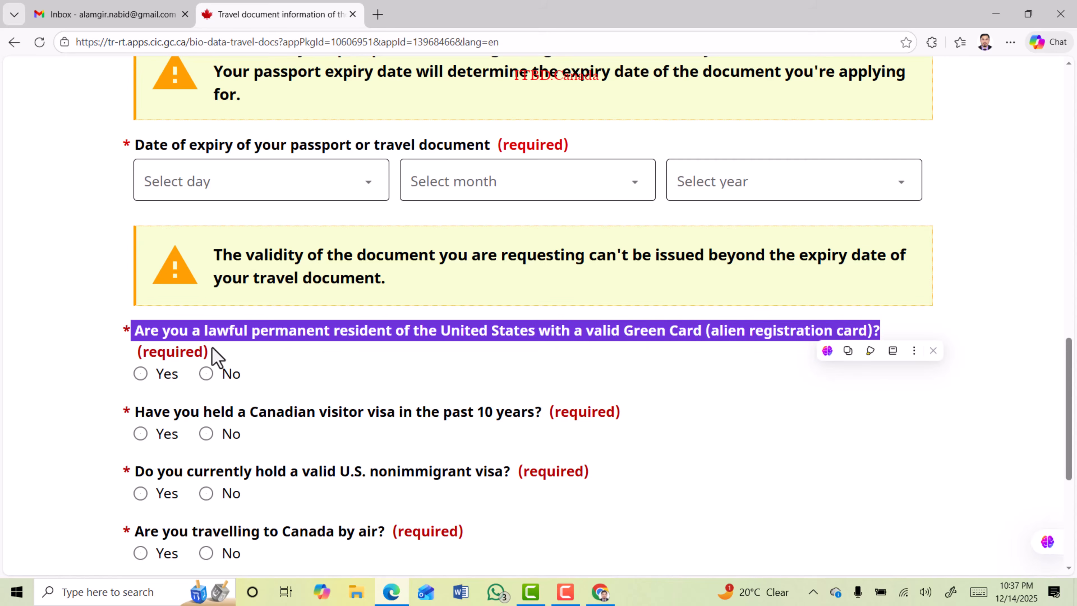
left_click(206, 373)
scroll(236, 358, "down", 1)
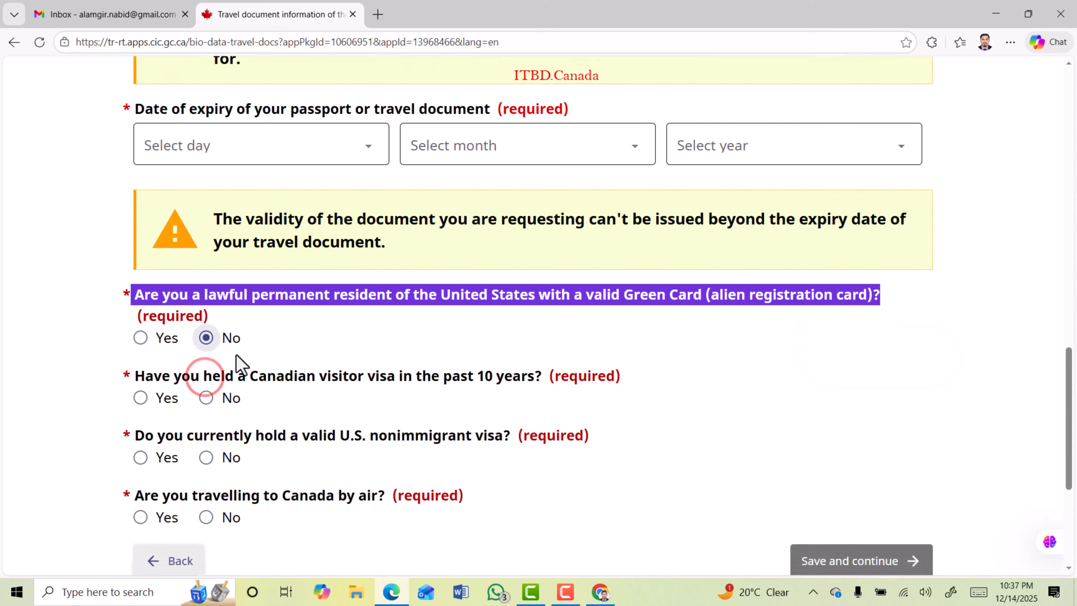
scroll(236, 359, "down", 3)
Step: Read the Canadian and U.S. visa questions, and try answering Yes to the U.S. nonimmigrant visa to examine its number and expiry fields
left_click_drag(136, 272, 550, 275)
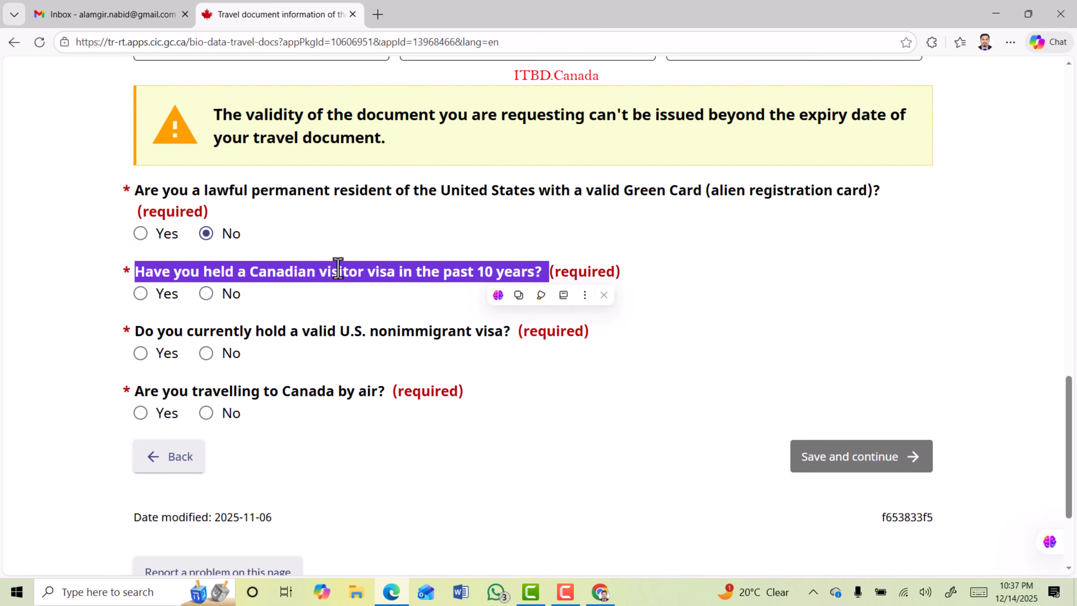
left_click(334, 268)
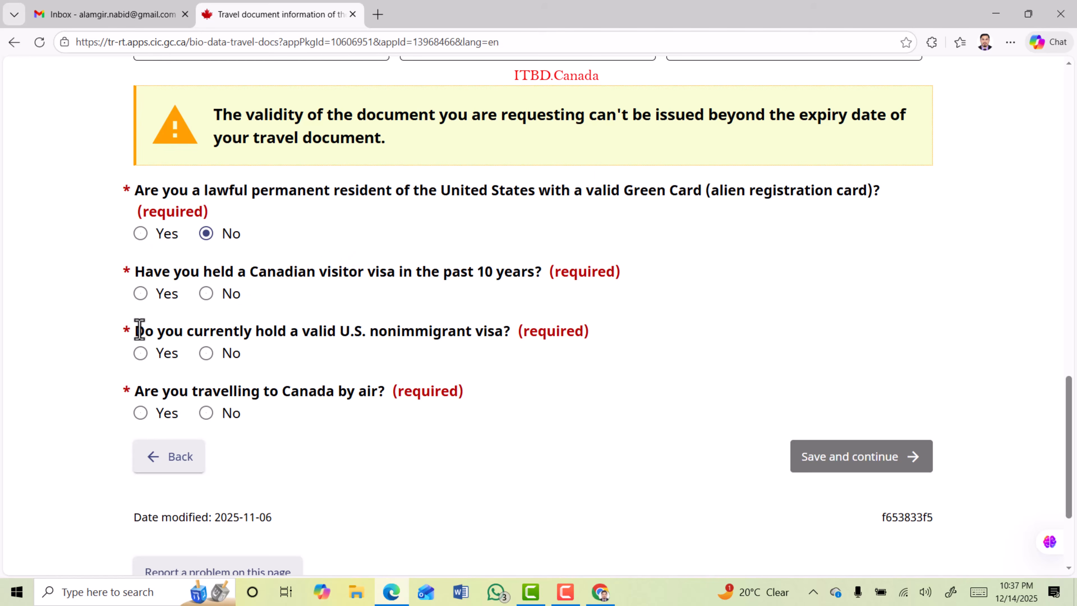
left_click_drag(134, 334, 510, 333)
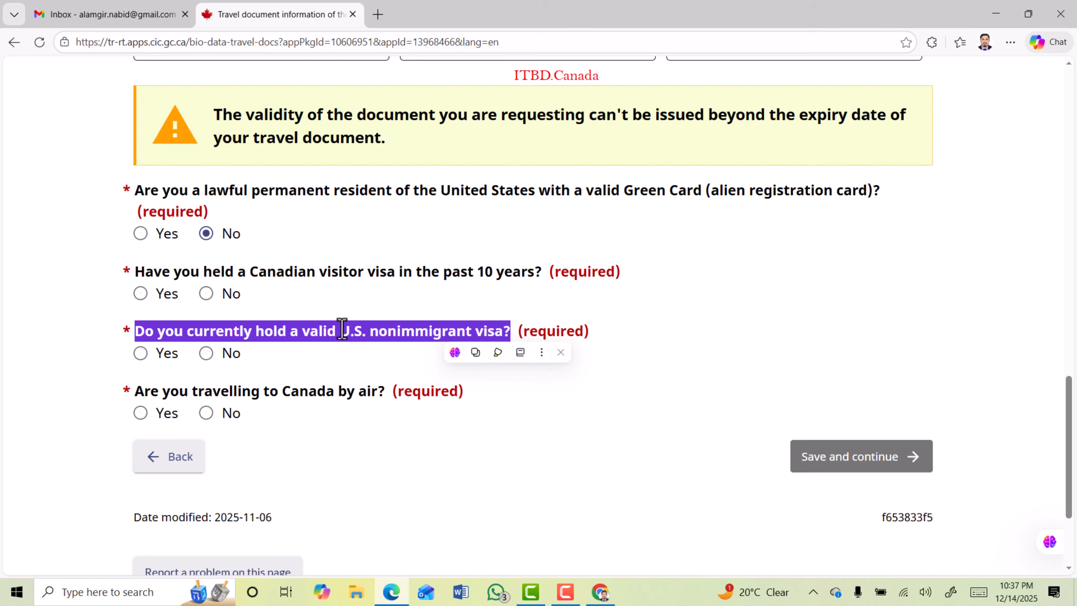
left_click(335, 332)
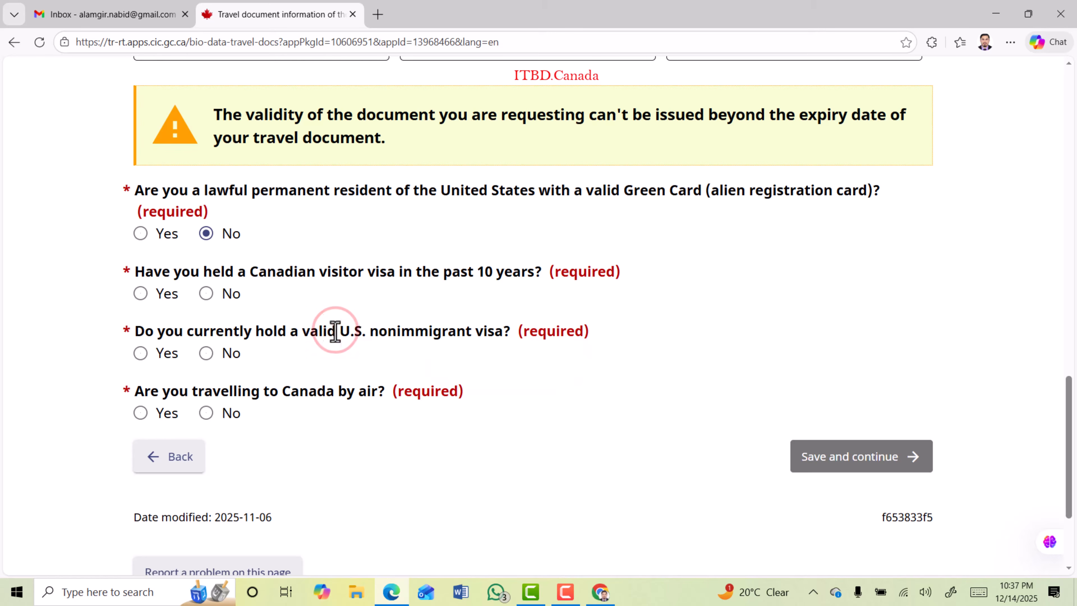
left_click_drag(297, 331, 370, 334)
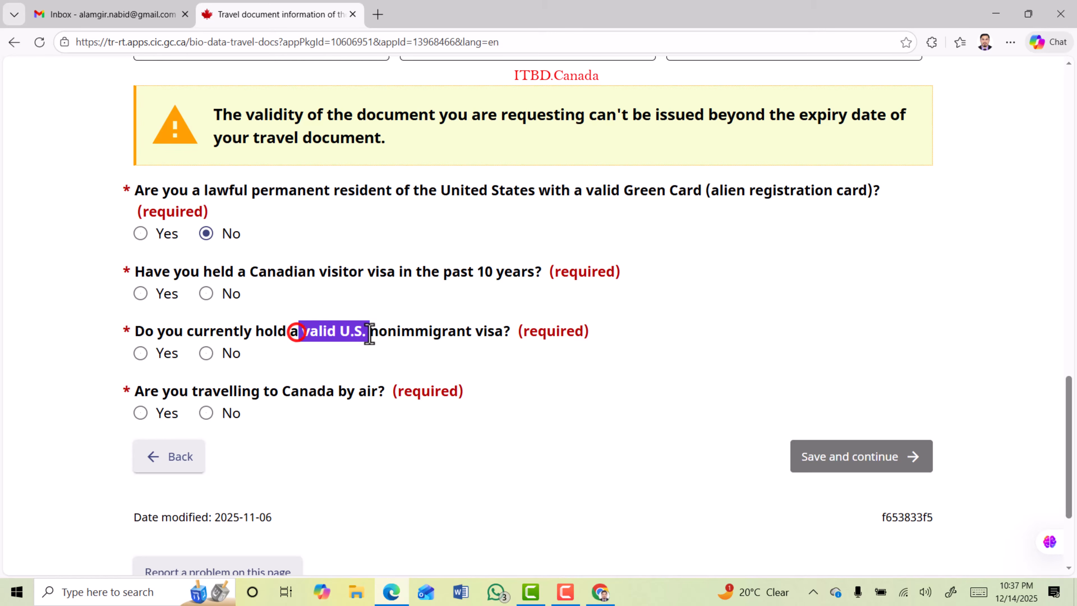
left_click(276, 330)
left_click(140, 355)
scroll(180, 361, "down", 5)
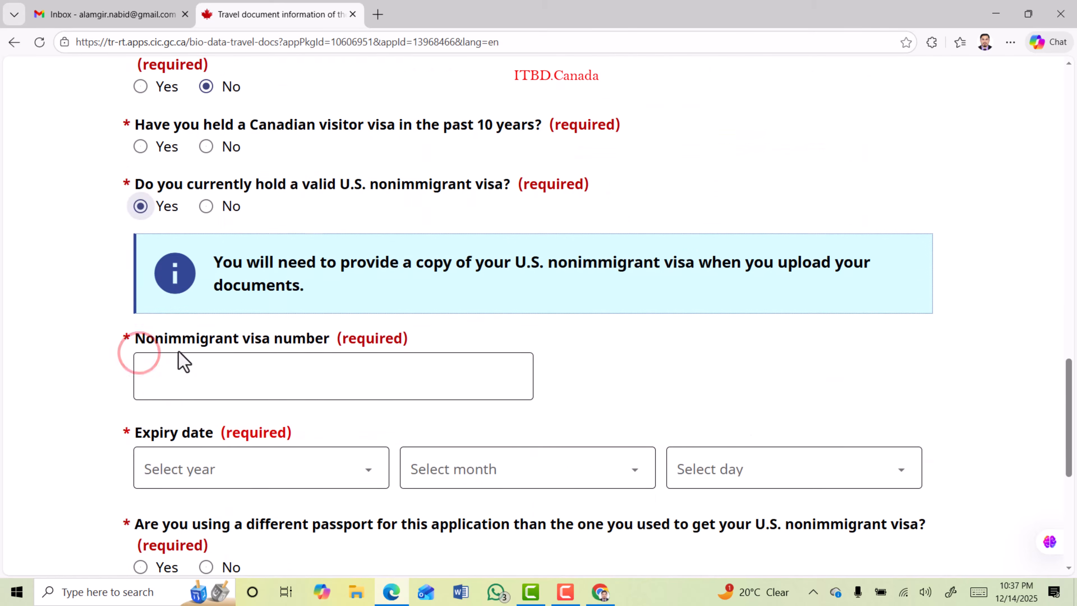
left_click_drag(132, 273, 324, 276)
left_click_drag(138, 372, 225, 369)
scroll(180, 358, "up", 3)
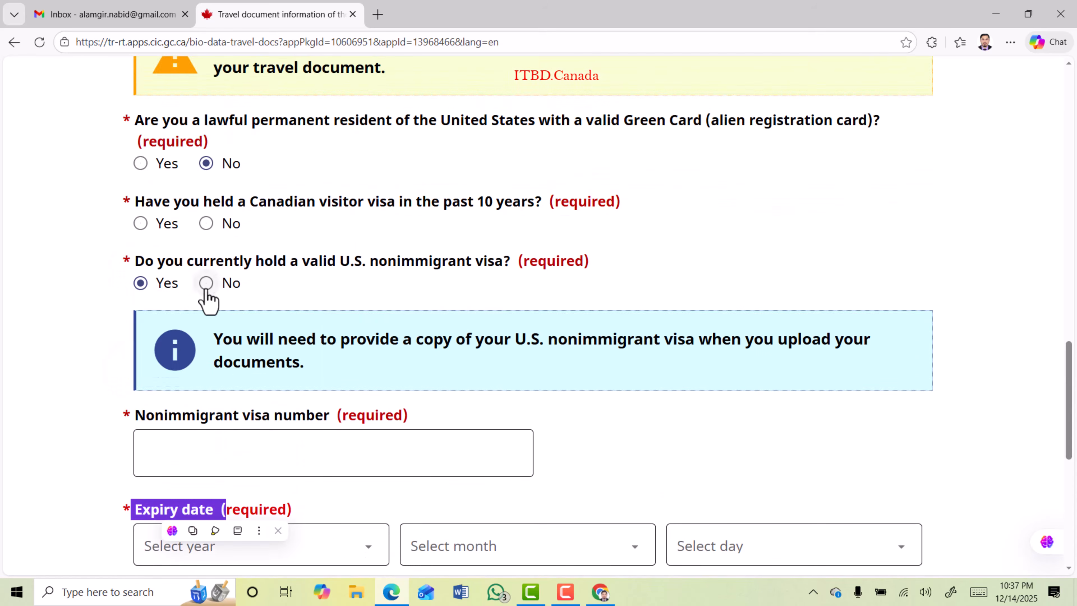
Step: Answer No to holding a valid U.S. nonimmigrant visa and Yes to having held a Canadian visitor visa in the past 10 years
left_click(206, 283)
scroll(232, 312, "up", 1)
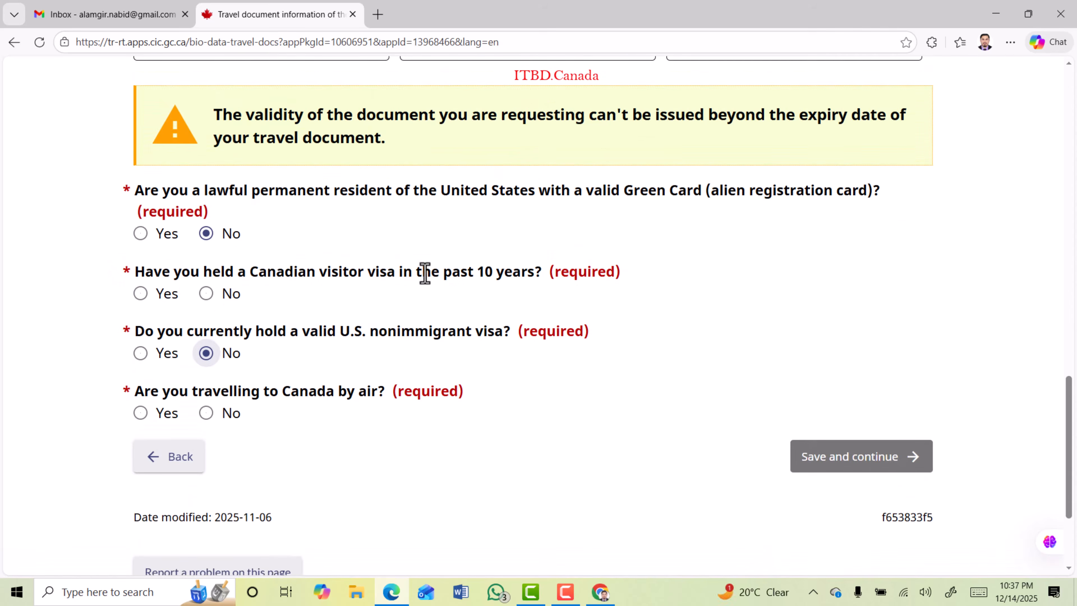
left_click_drag(393, 272, 541, 277)
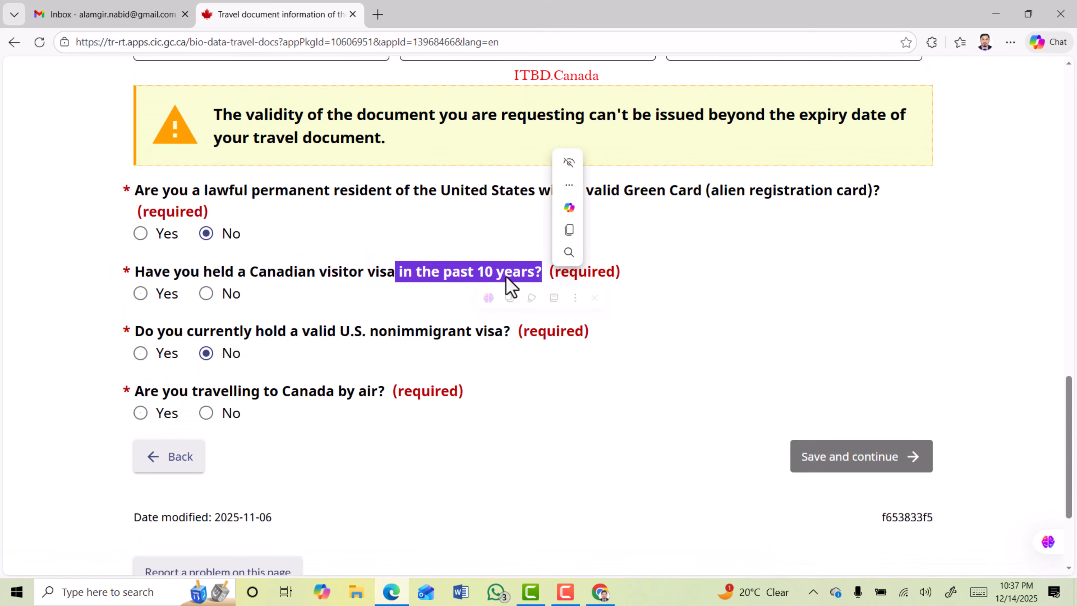
left_click(141, 294)
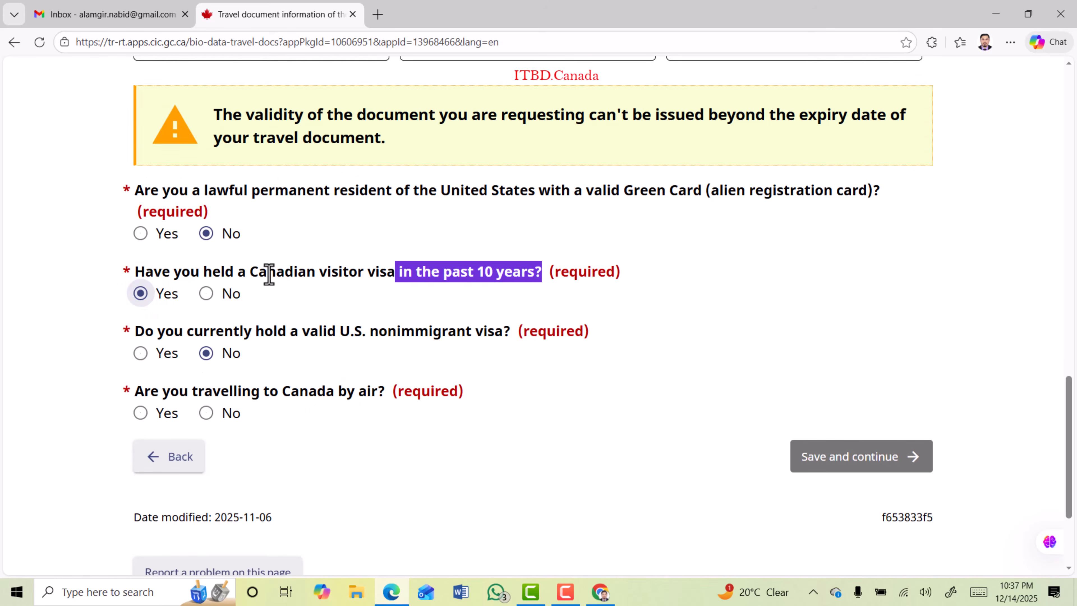
left_click_drag(131, 271, 547, 275)
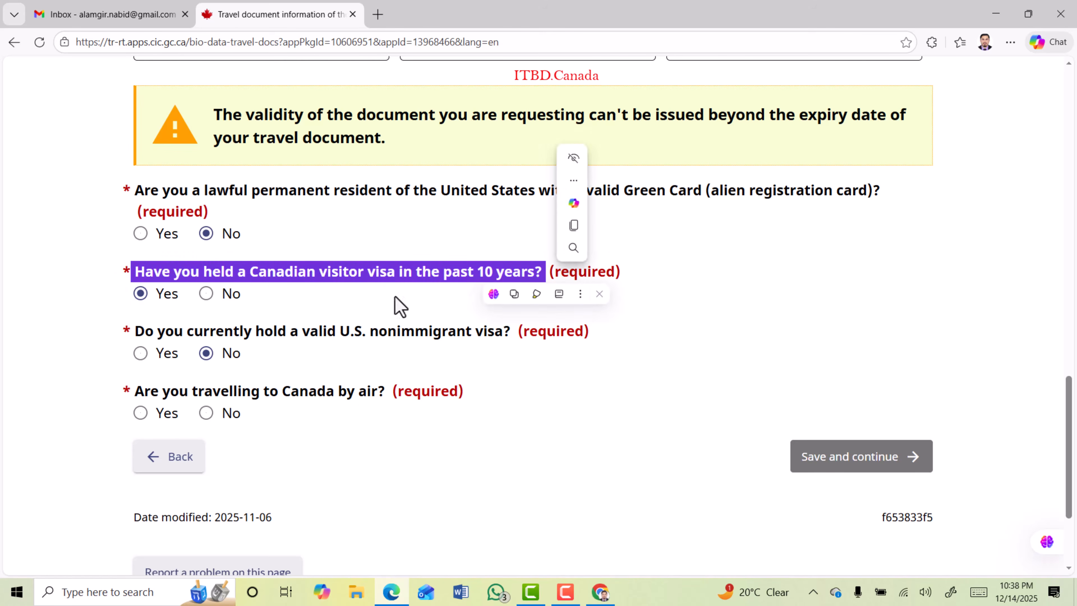
left_click_drag(184, 336, 505, 340)
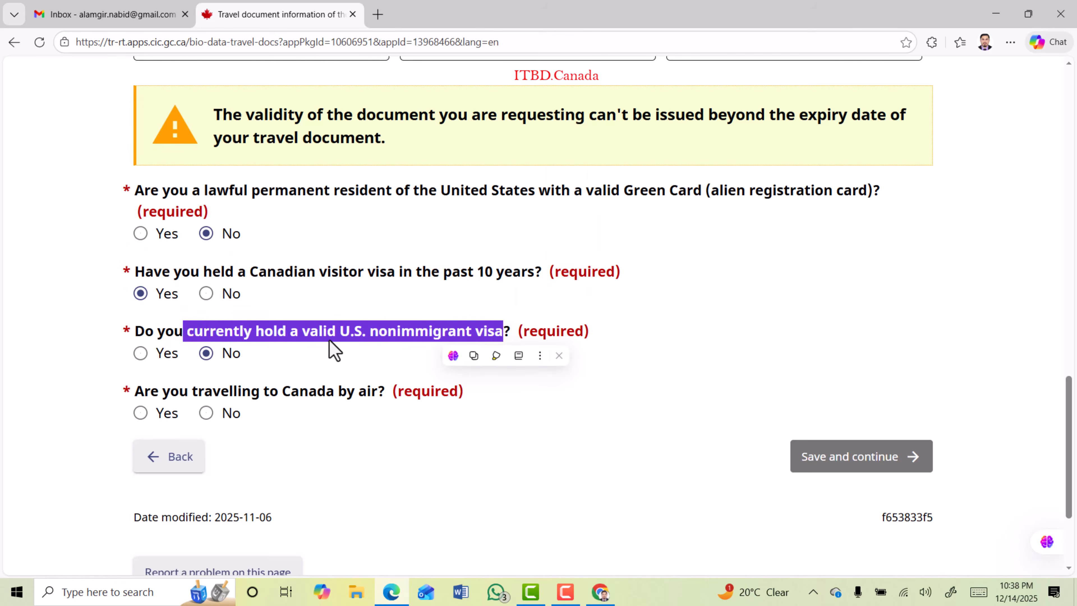
Step: Answer Yes to travelling to Canada by air, and save the travel document section to continue
left_click_drag(134, 399, 377, 392)
left_click(140, 413)
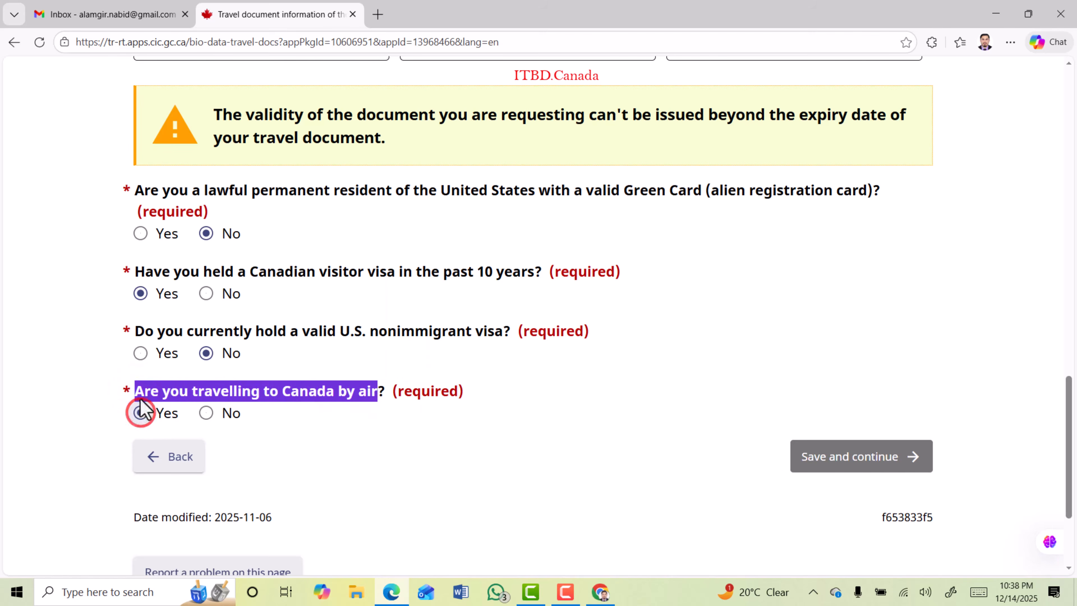
left_click(791, 446)
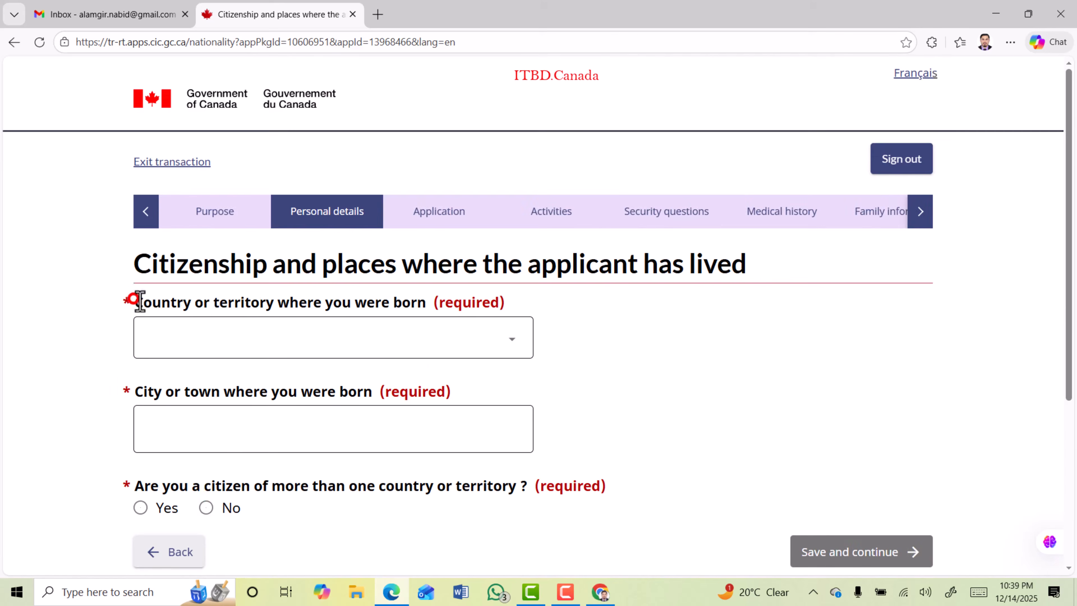
Step: Enter Bangladesh as the country of birth and Dhaka as the city or town of birth
left_click_drag(136, 301, 410, 327)
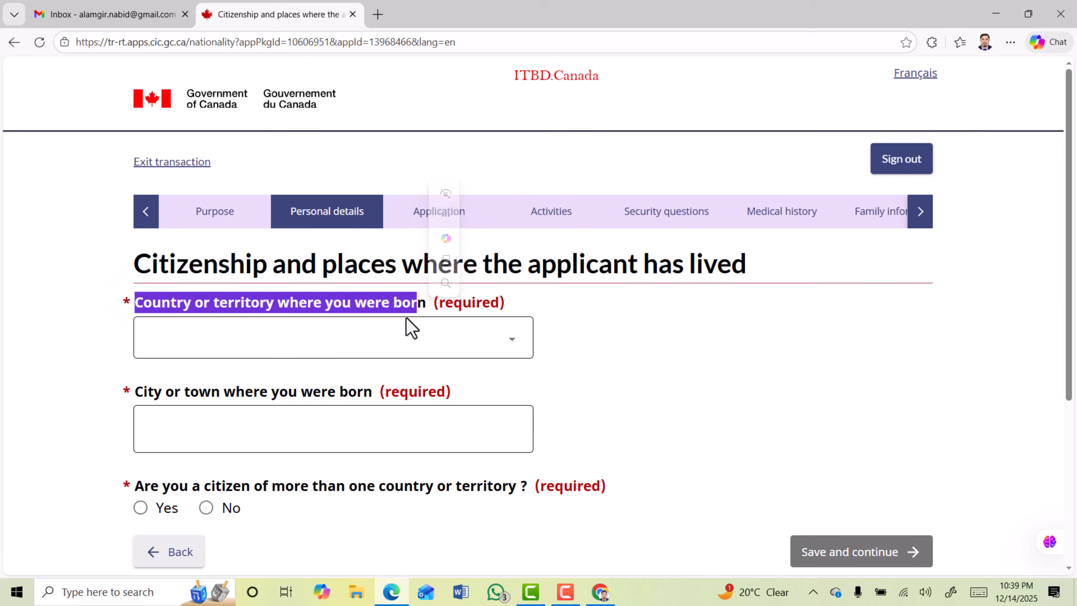
left_click(362, 341)
scroll(194, 238, "down", 3)
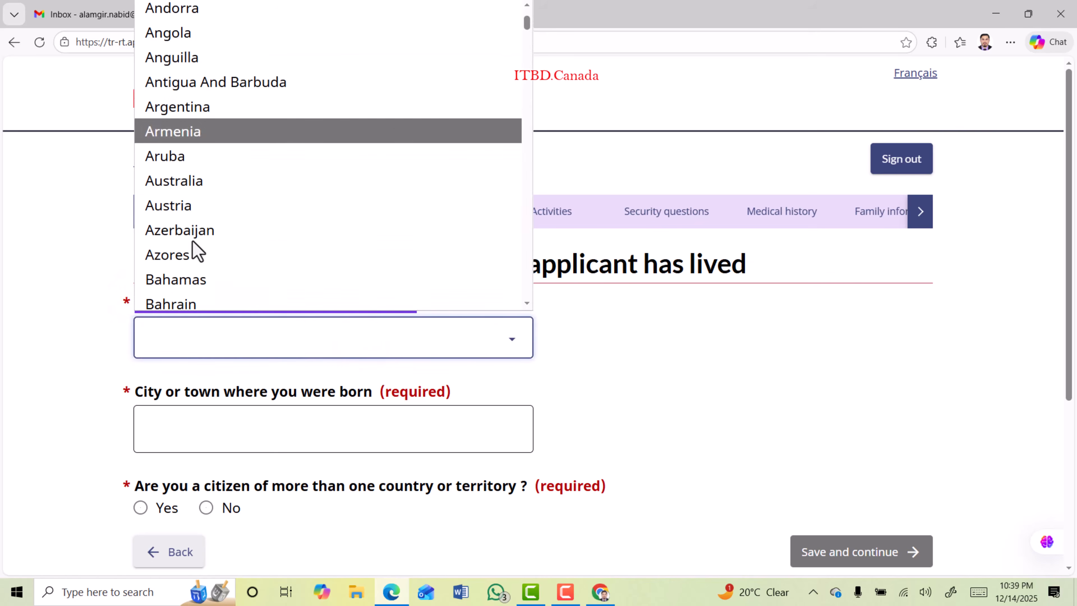
left_click(202, 258)
scroll(131, 250, "down", 3)
left_click_drag(131, 250, 372, 251)
left_click(235, 292)
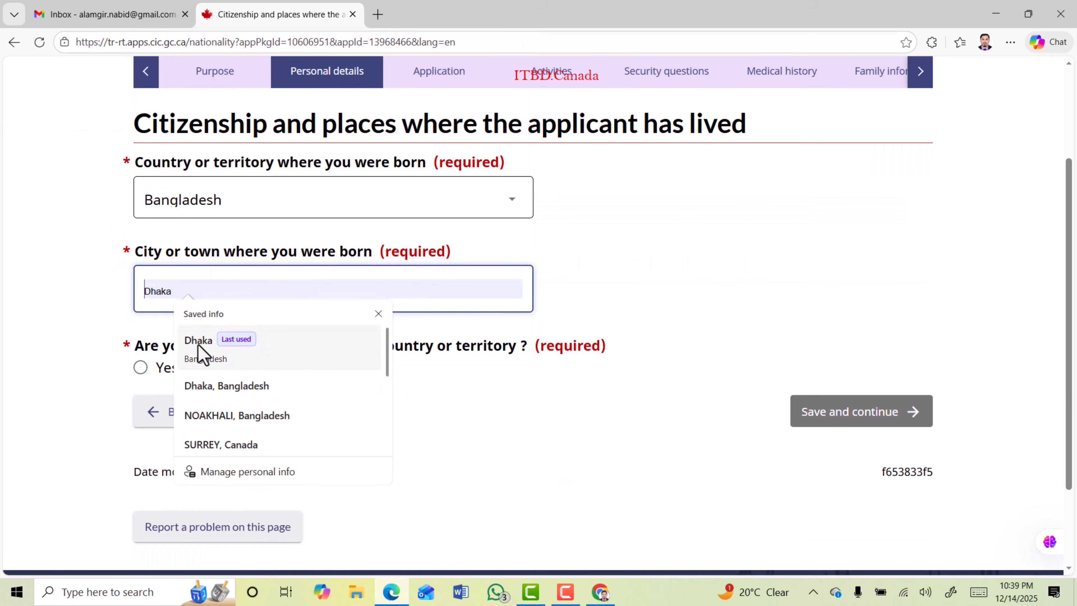
left_click(197, 345)
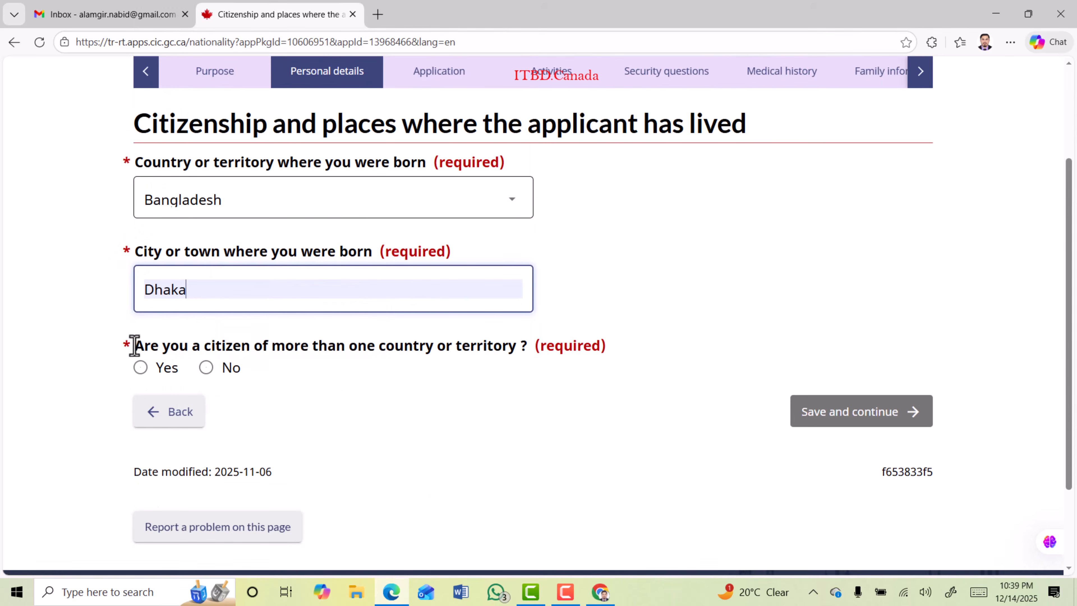
Step: Answer No to being a citizen of more than one country or territory
left_click_drag(134, 344, 519, 351)
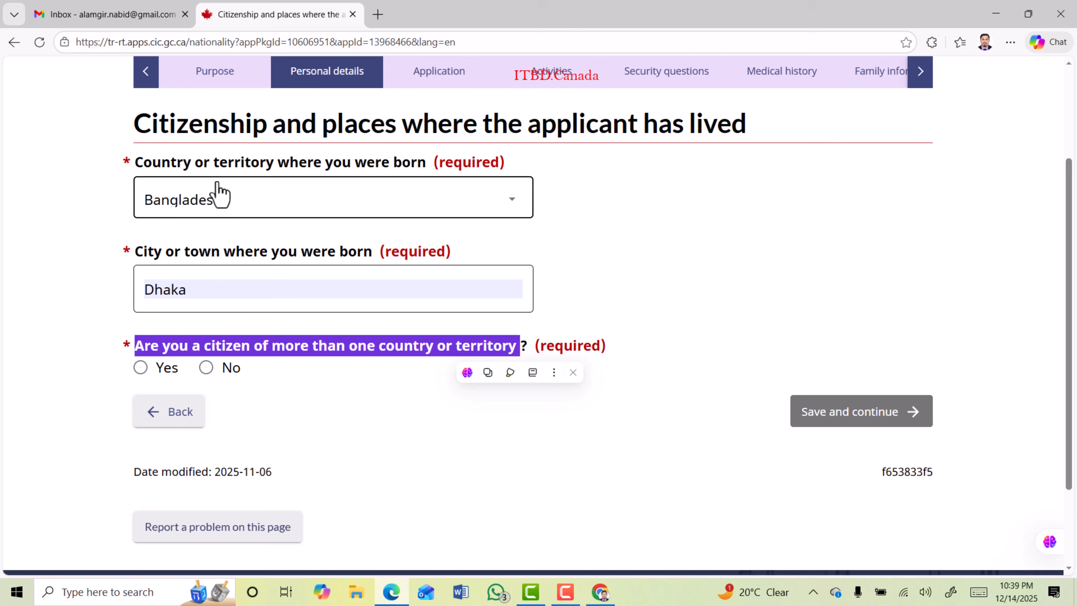
left_click(142, 368)
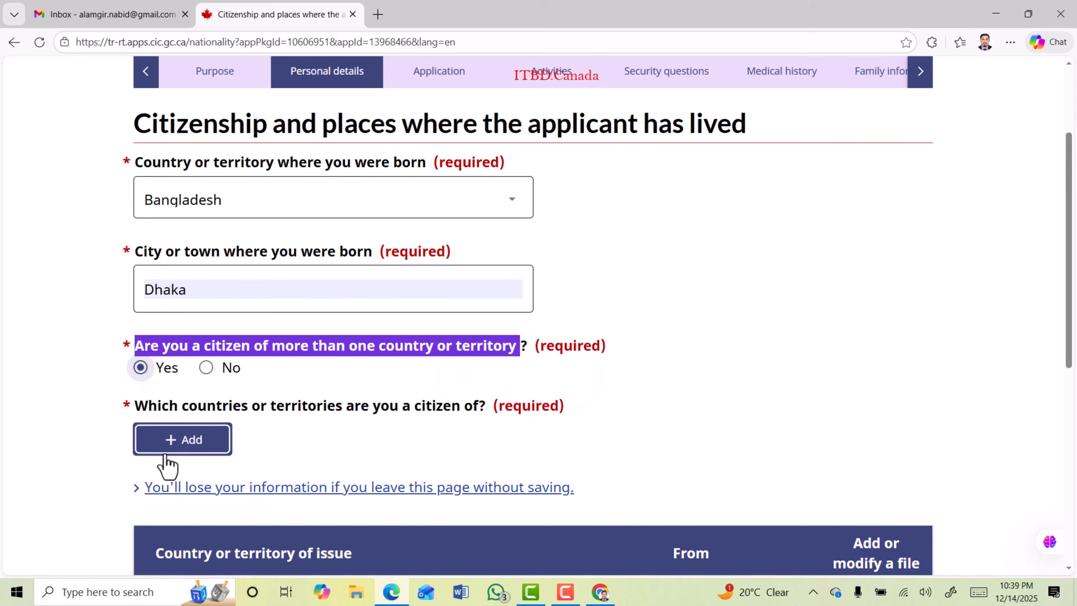
left_click(206, 368)
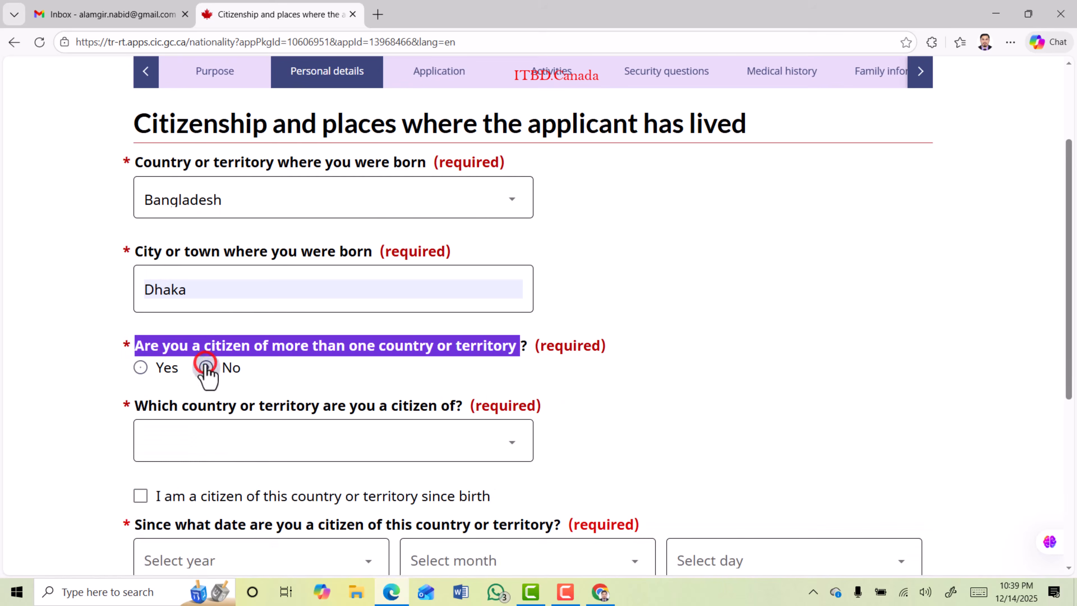
Step: Set Bangladesh as the country of citizenship, mark it as held since birth, and save the citizenship section to continue
scroll(363, 366, "down", 5)
left_click_drag(129, 195, 459, 192)
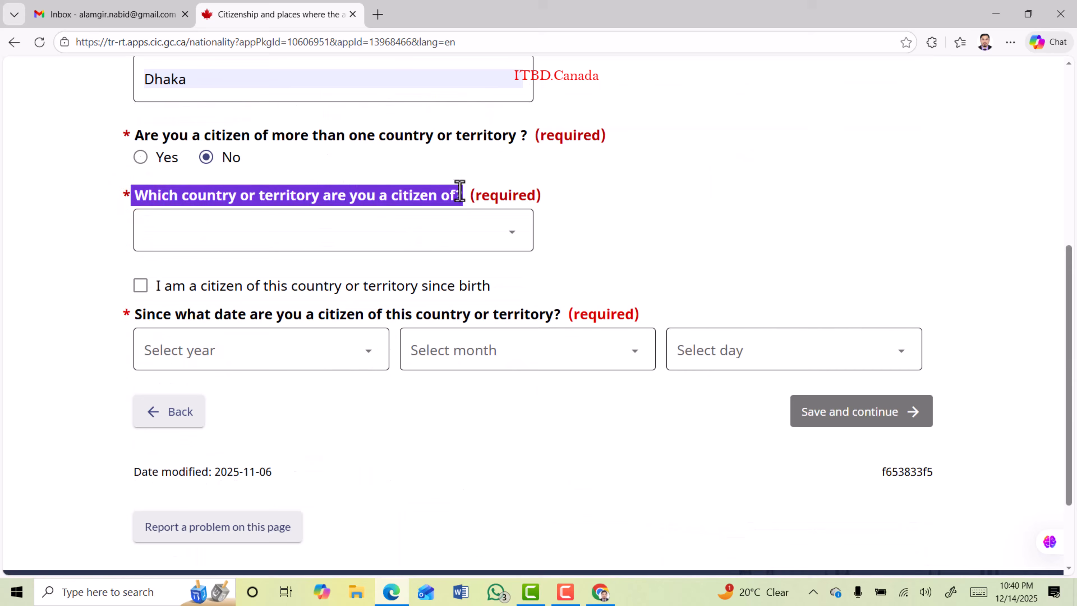
left_click(404, 236)
scroll(337, 313, "down", 5)
left_click(246, 325)
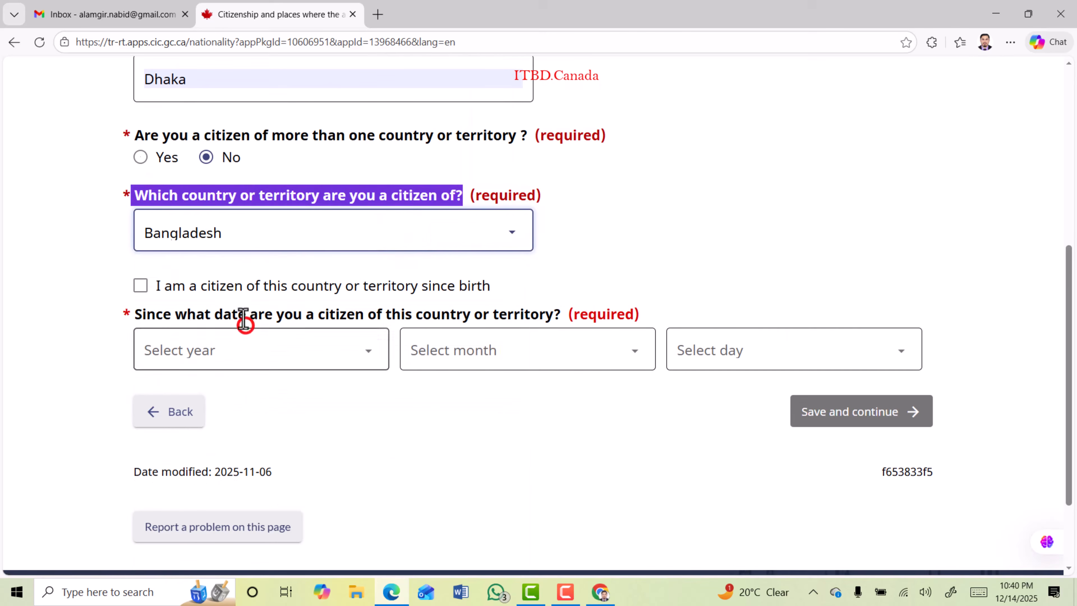
left_click(140, 286)
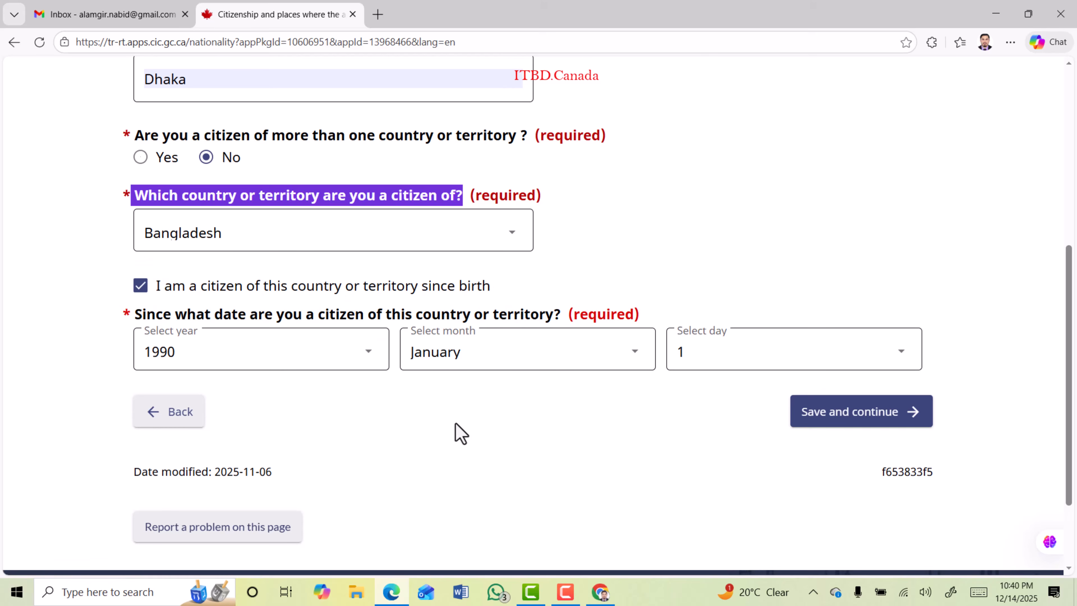
left_click(843, 418)
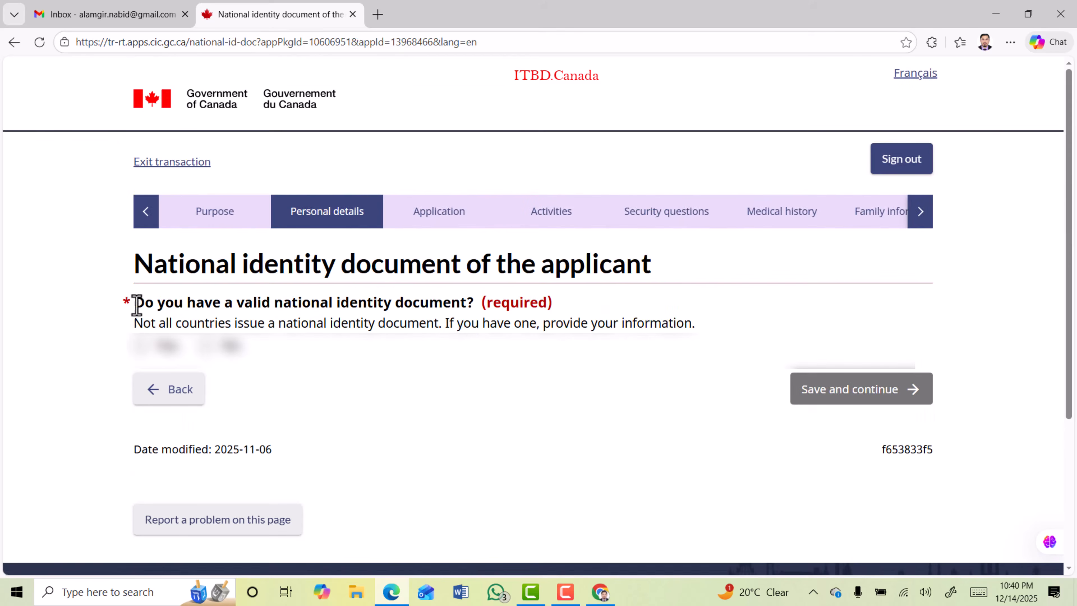
Step: Examine the national identity document fields shown for Yes, answer No to having a valid document, and save the section
left_click_drag(137, 304, 467, 302)
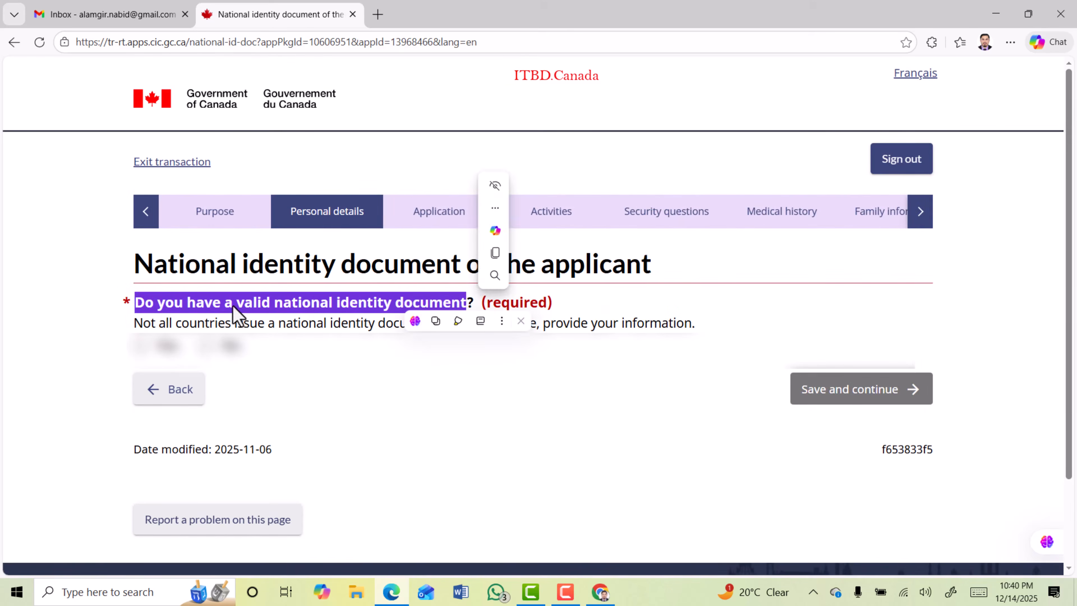
left_click(140, 344)
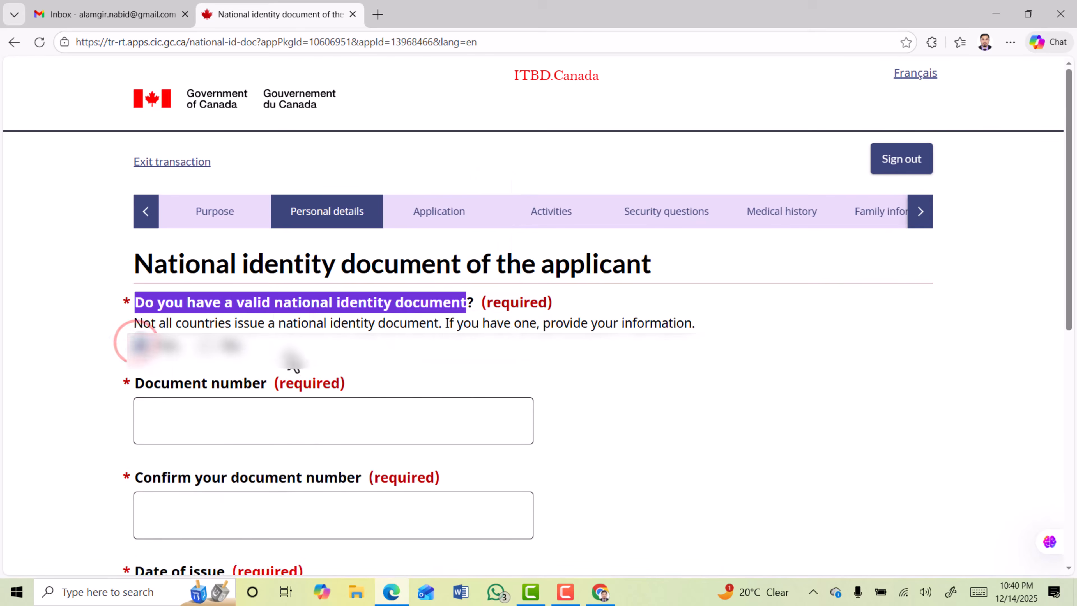
scroll(292, 362, "down", 8)
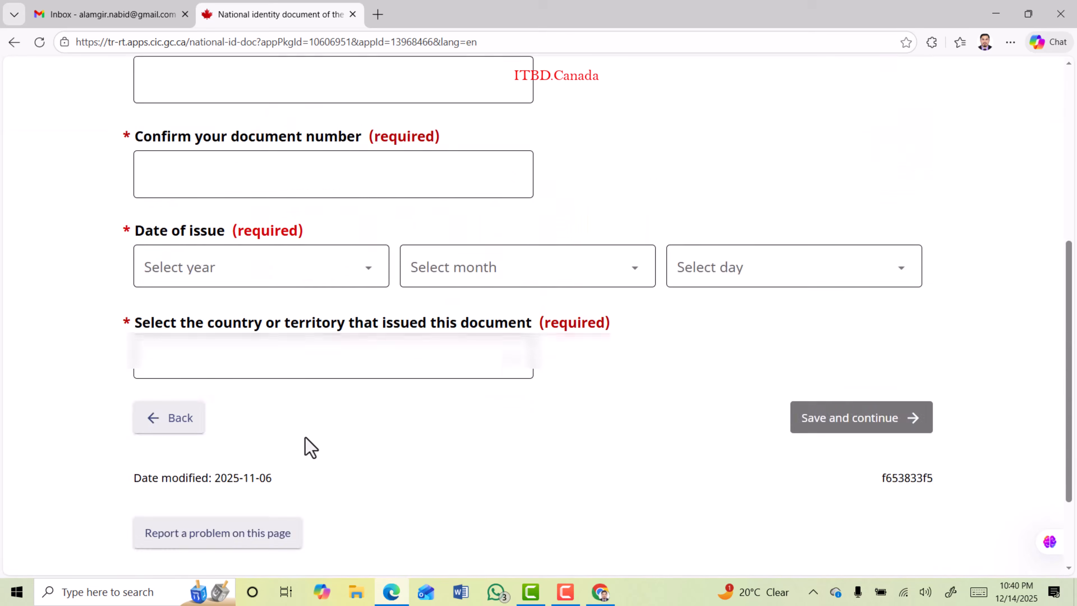
scroll(311, 447, "up", 8)
left_click(206, 275)
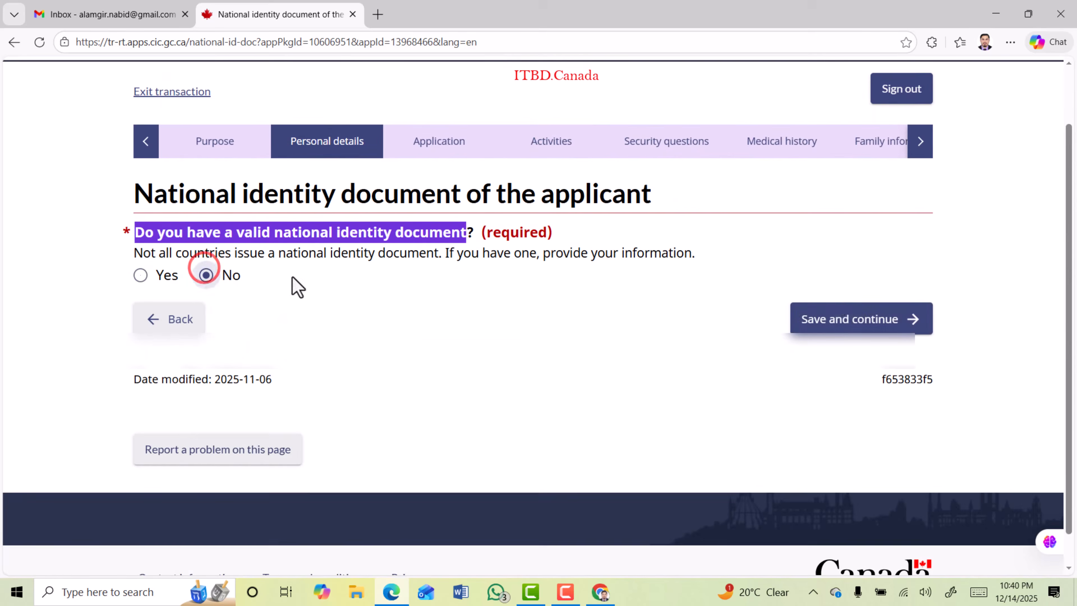
left_click(844, 325)
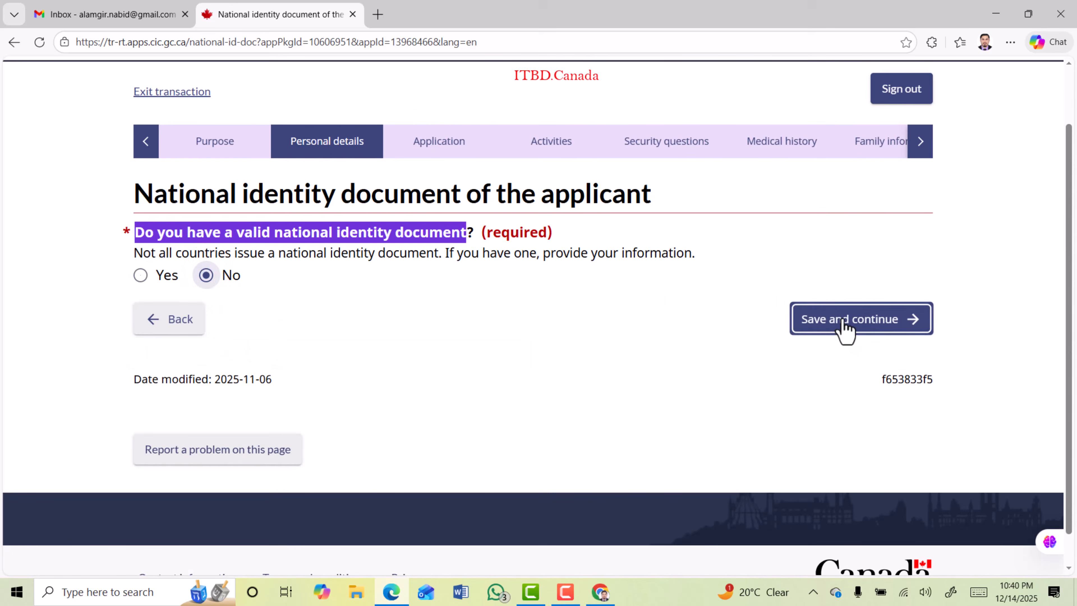
Step: Answer No to having used another name in the past, and save the section to continue
left_click_drag(130, 302, 418, 304)
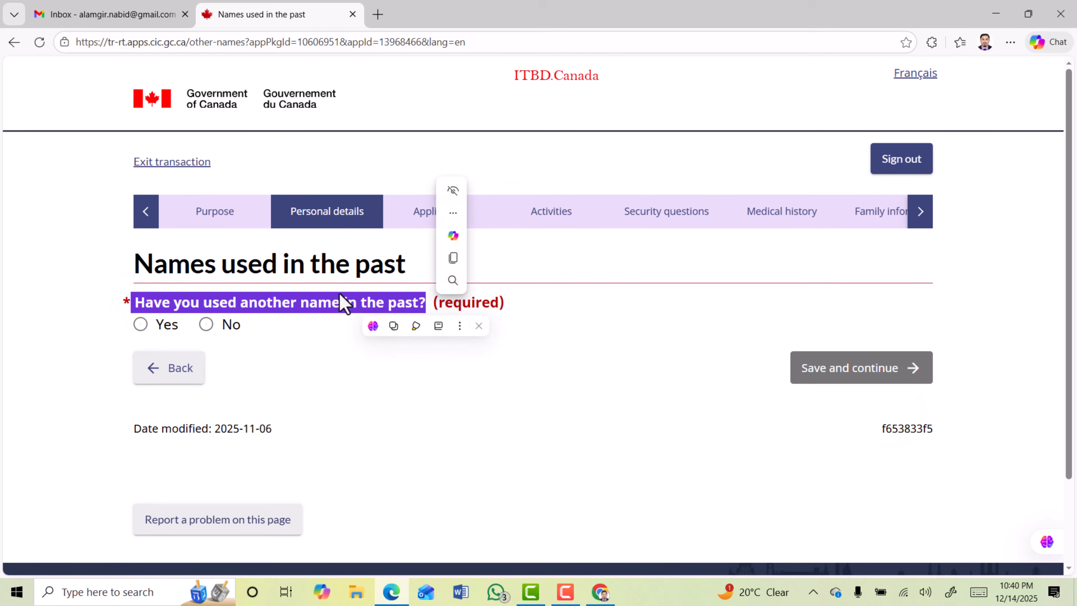
left_click(316, 305)
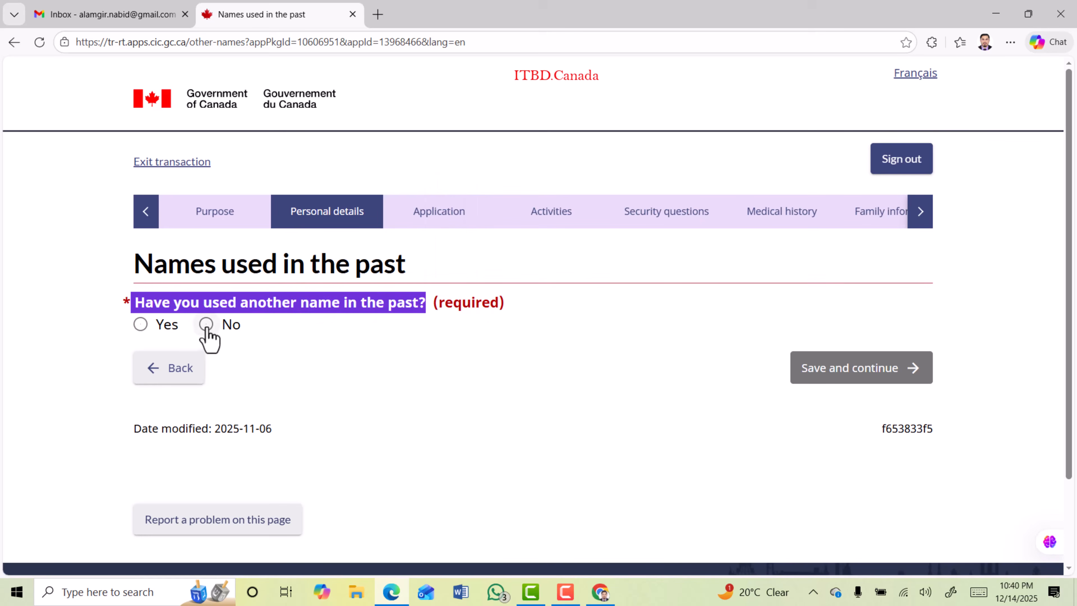
left_click(158, 330)
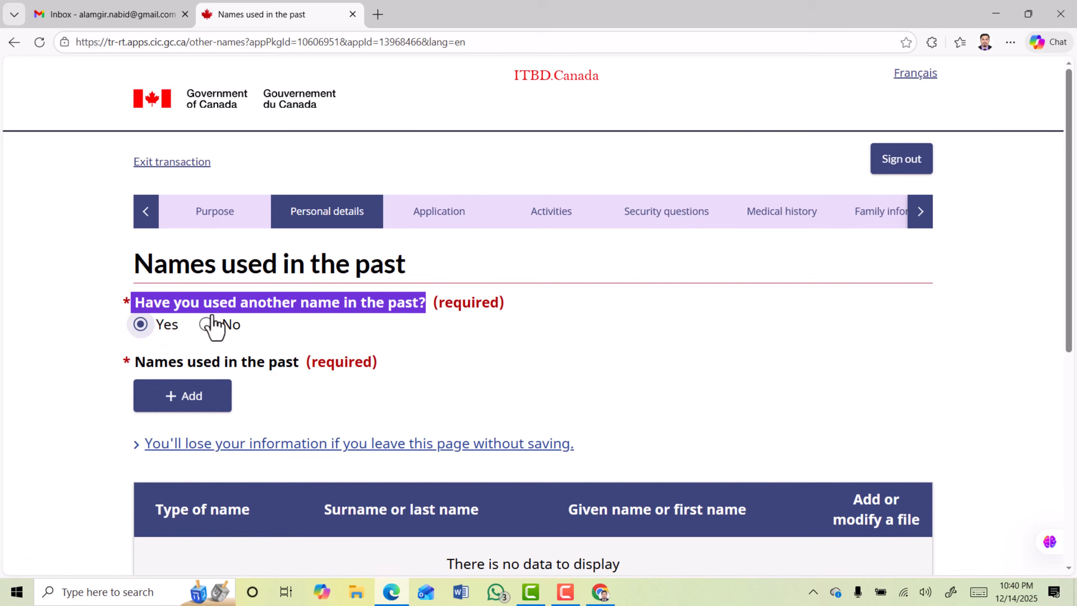
left_click(207, 325)
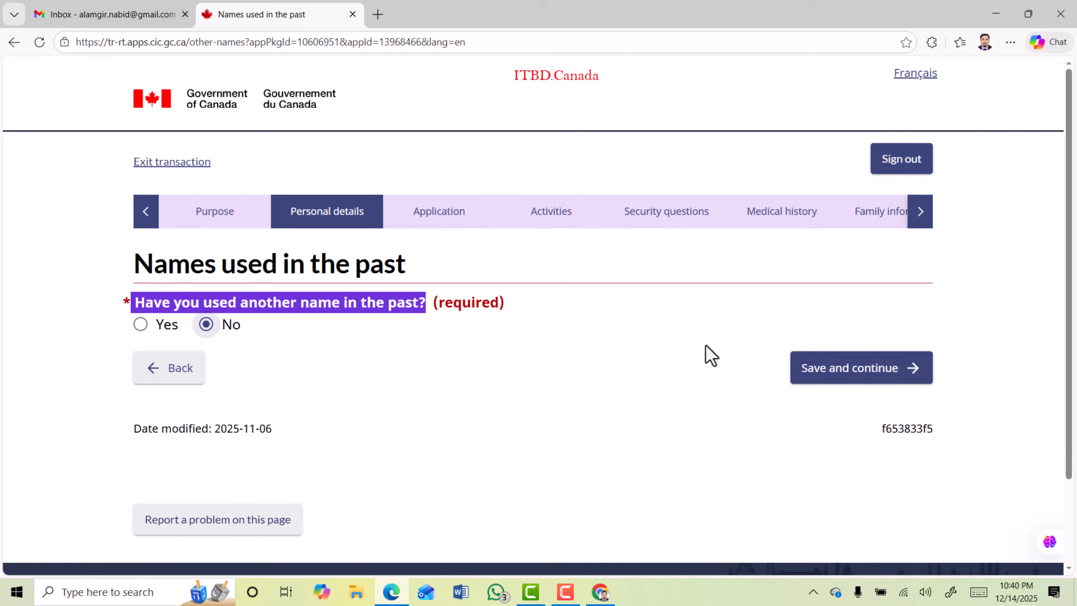
left_click(841, 378)
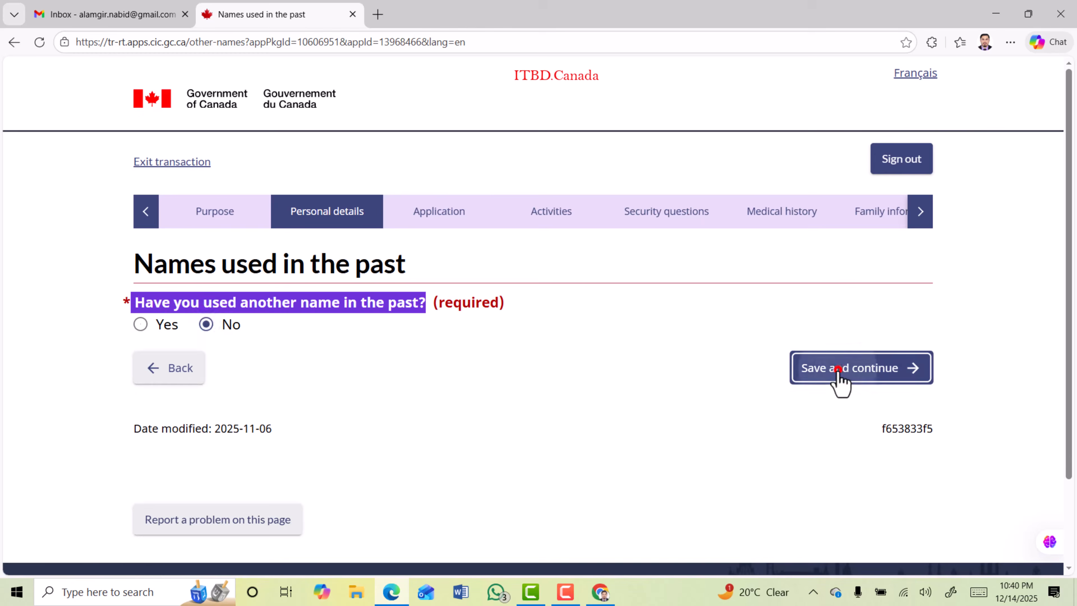
Step: Select Bangladesh as the country of the applicant's residential address
left_click_drag(132, 309, 550, 320)
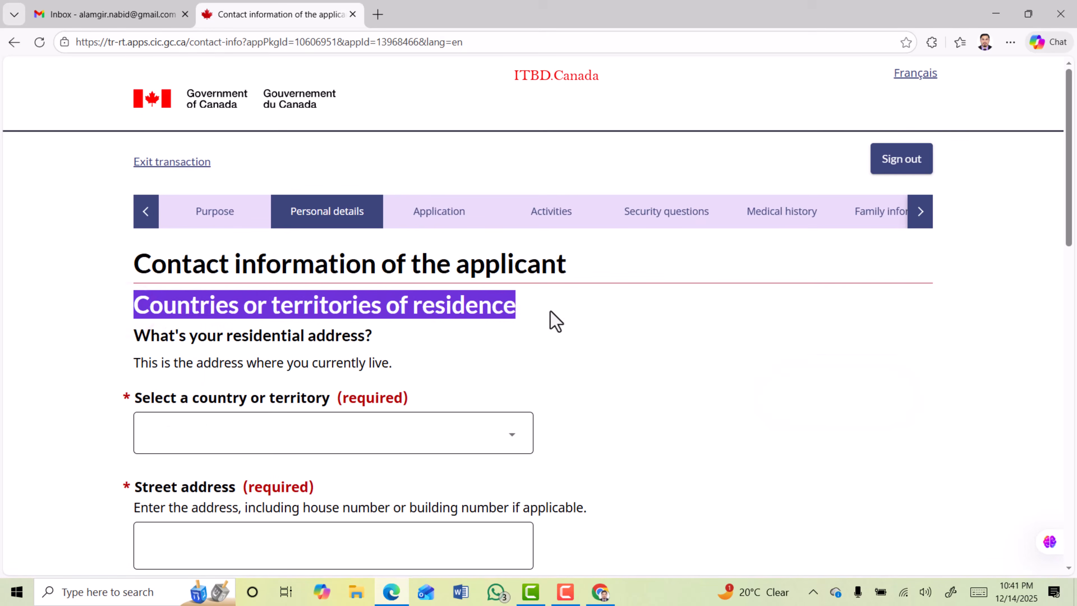
scroll(289, 318, "down", 3)
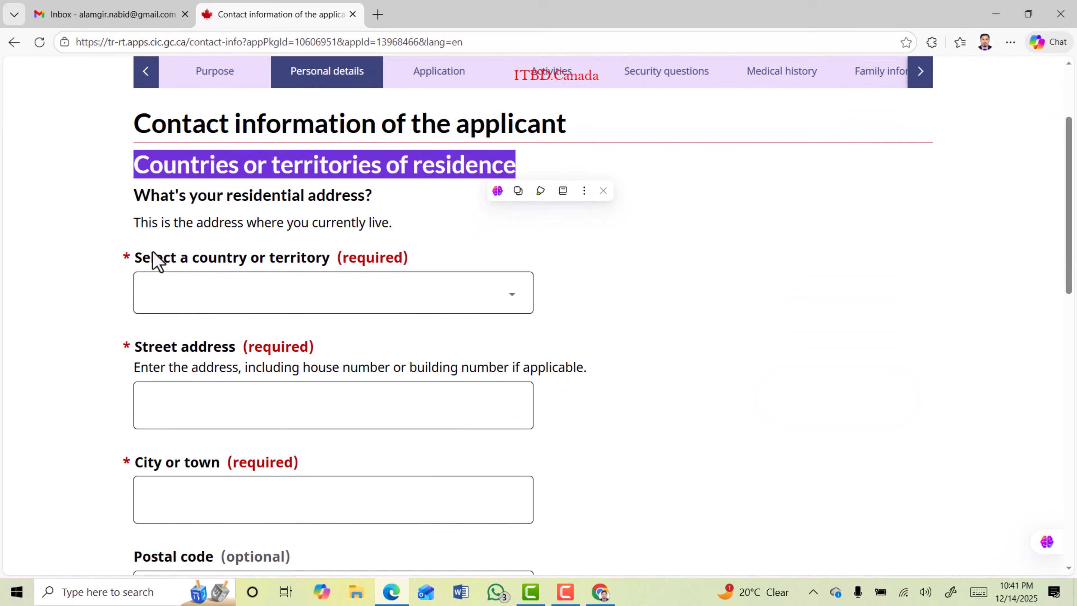
left_click(248, 288)
scroll(243, 180, "down", 4)
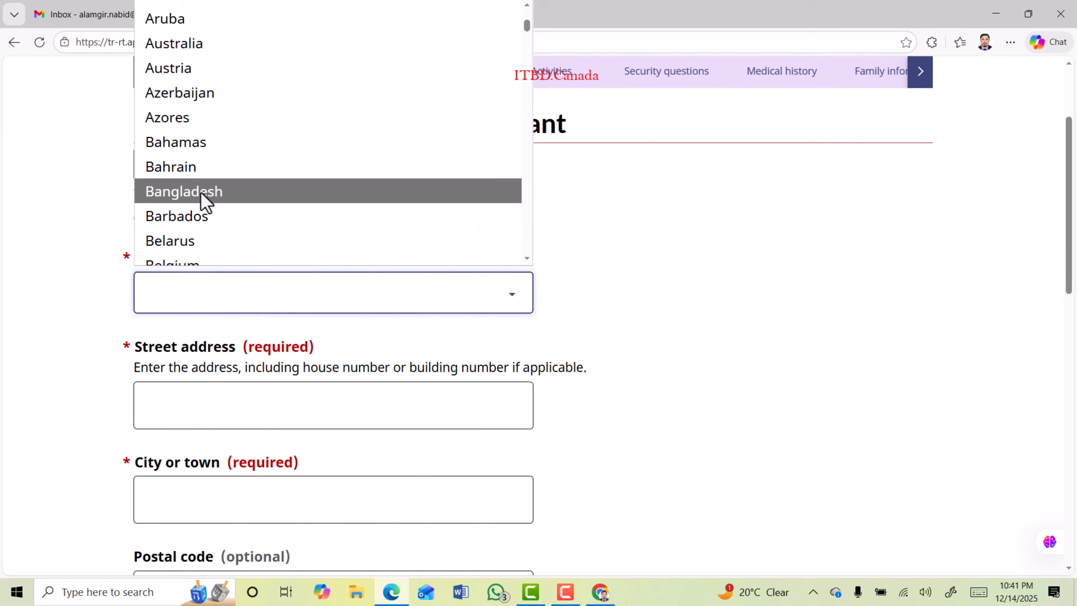
left_click(204, 192)
Step: Review the street address, city and postal code fields, and answer Yes to the mailing address matching the residential address
scroll(194, 258, "down", 3)
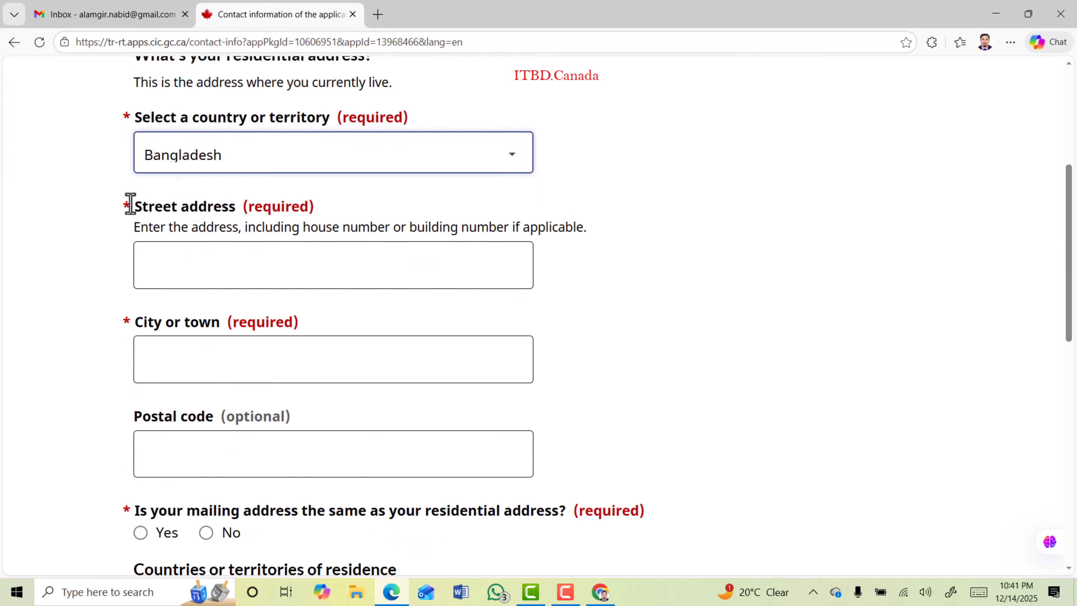
left_click_drag(130, 204, 237, 214)
scroll(186, 226, "down", 3)
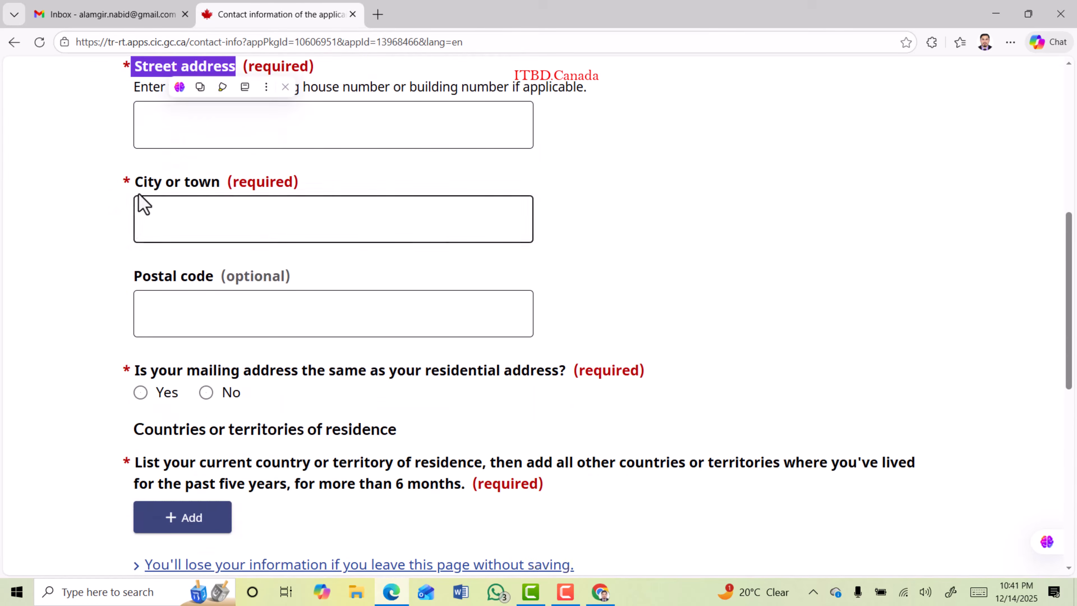
left_click_drag(132, 182, 226, 191)
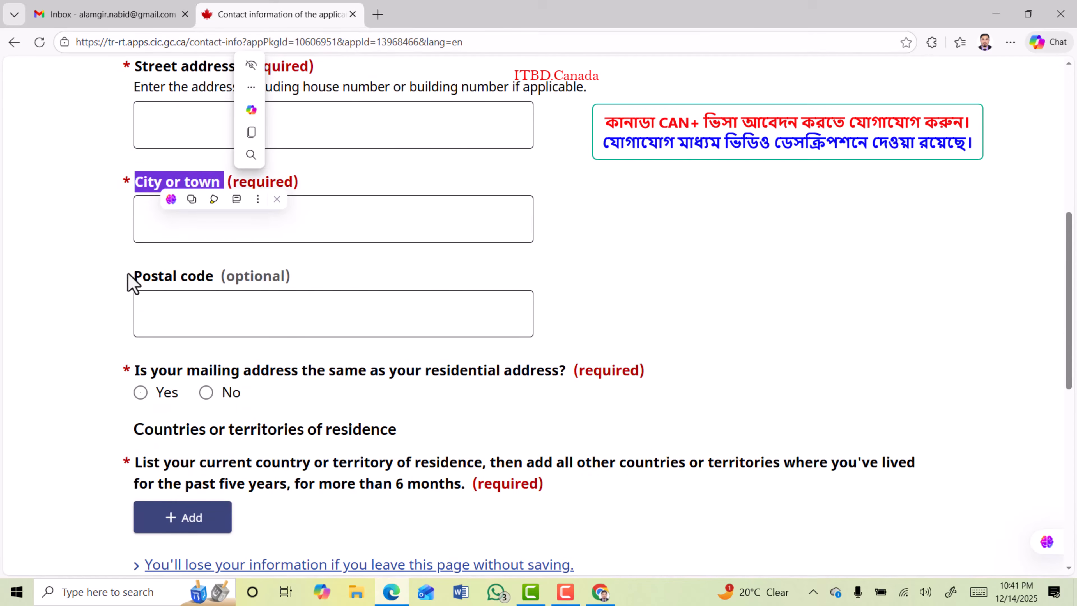
left_click_drag(132, 278, 212, 278)
scroll(209, 285, "down", 3)
left_click_drag(134, 227, 570, 234)
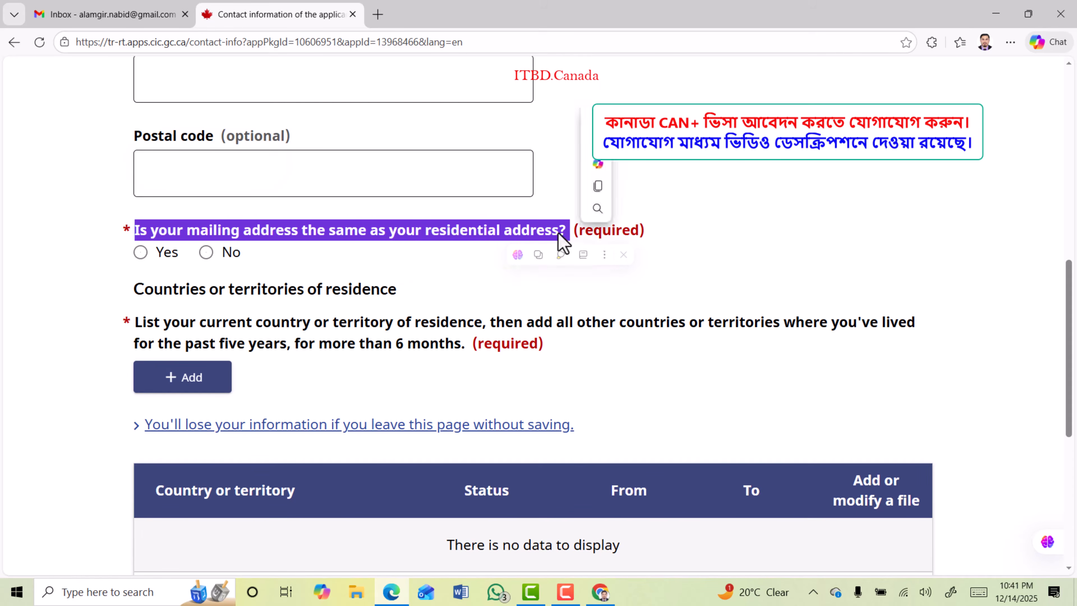
left_click(400, 232)
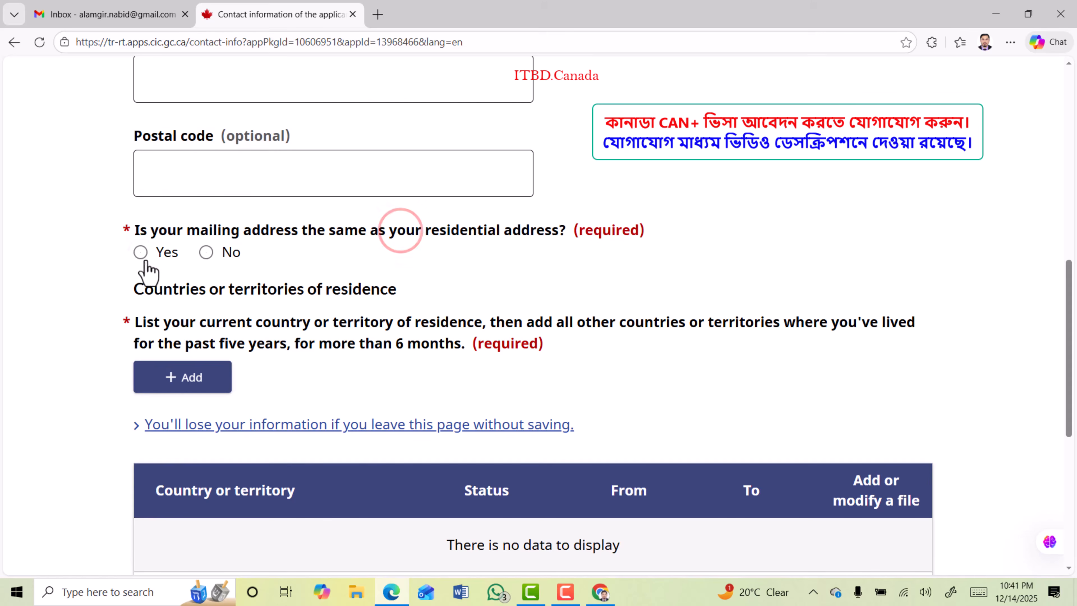
left_click(140, 252)
Step: Review the five-year residence history requirement and start a residence entry with Bangladesh as the country
left_click_drag(133, 320, 475, 357)
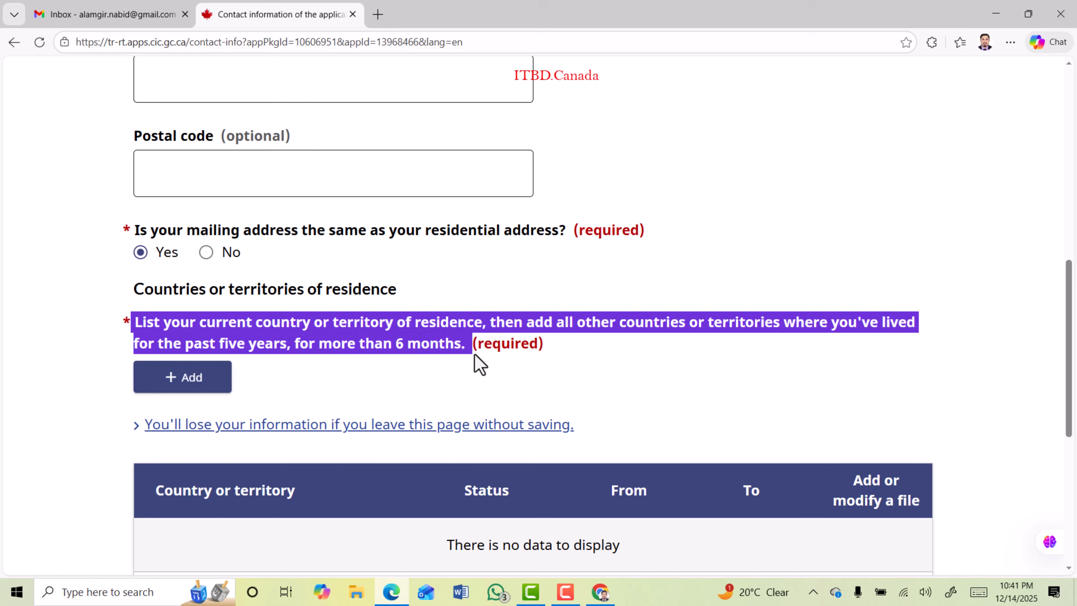
left_click(322, 314)
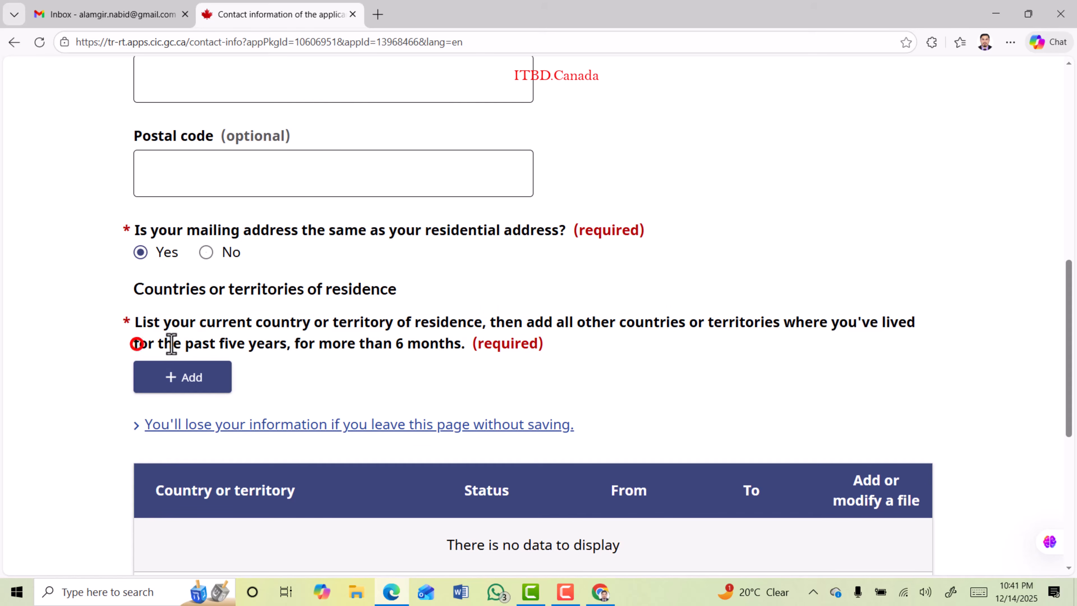
left_click_drag(172, 344, 293, 345)
left_click(426, 341)
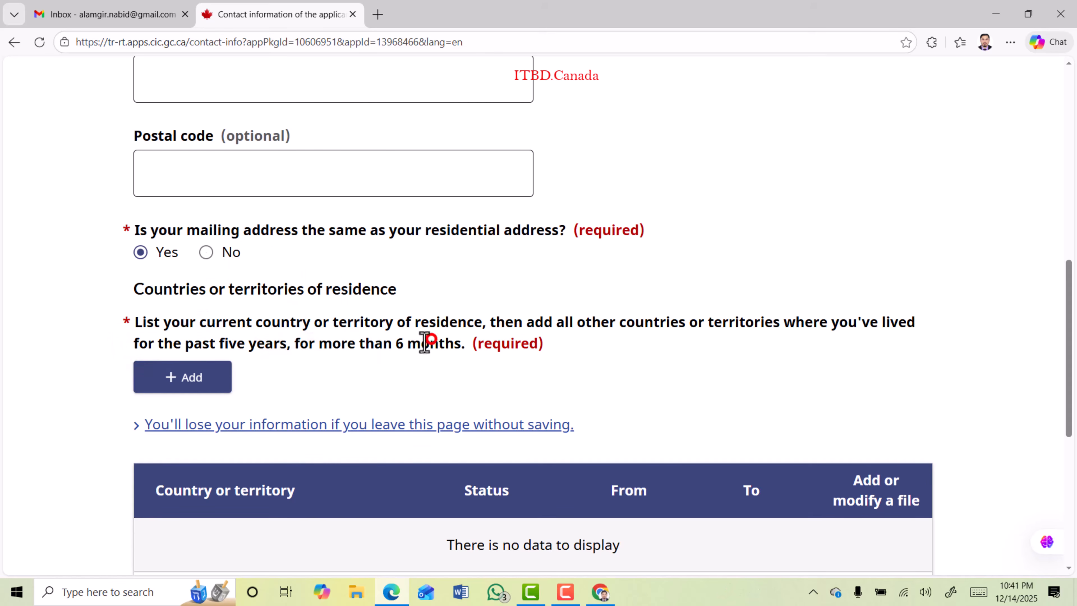
left_click(278, 325)
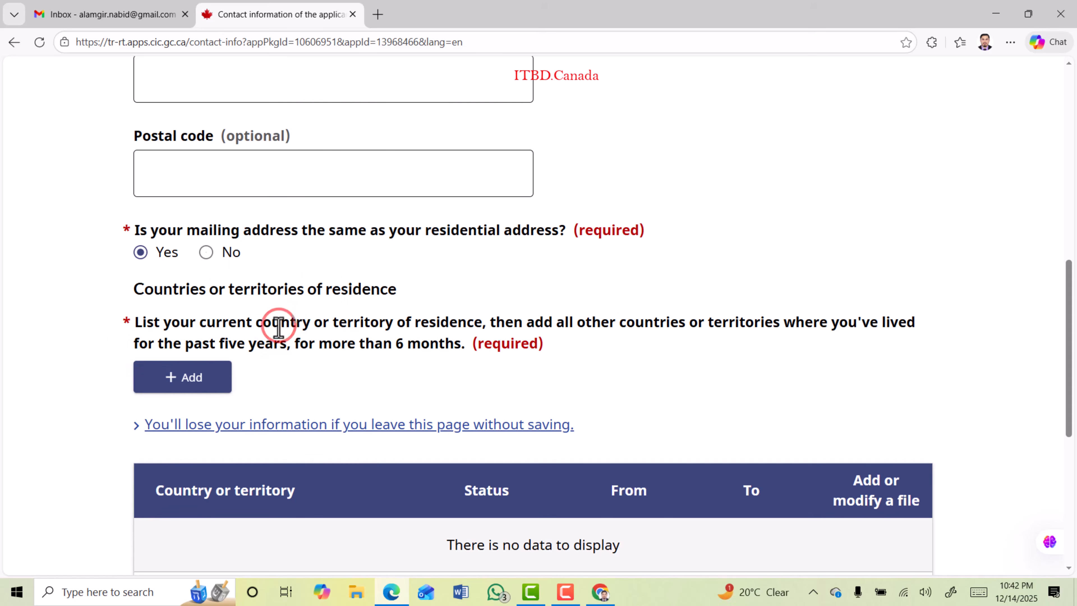
left_click(187, 387)
left_click(457, 222)
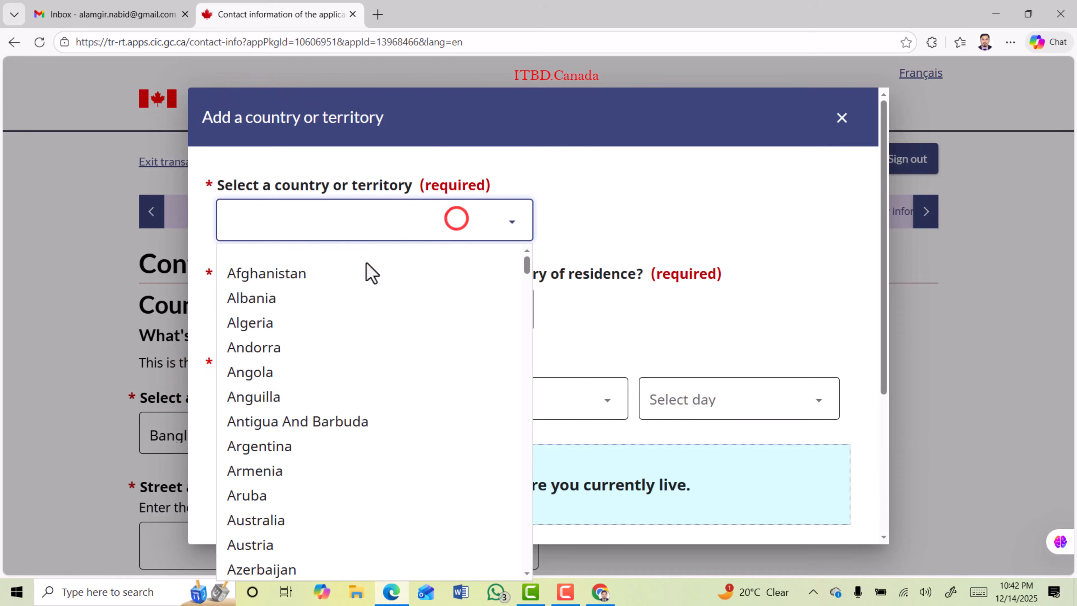
scroll(325, 445, "down", 5)
left_click(287, 452)
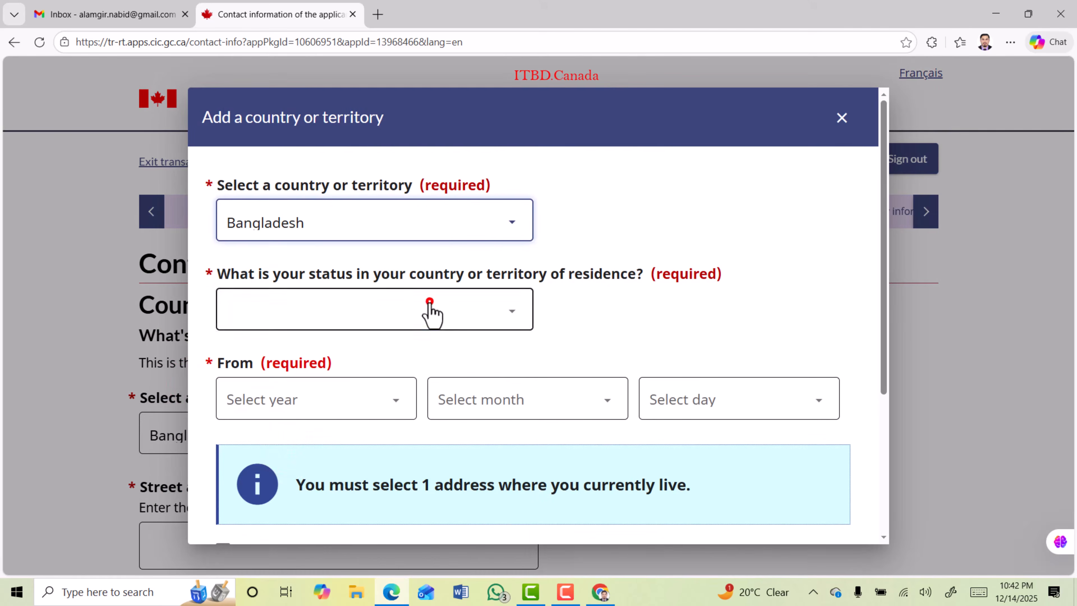
Step: Set the status in the country of residence to Citizen and the From date to January 1, 1990
left_click(430, 312)
left_click(284, 366)
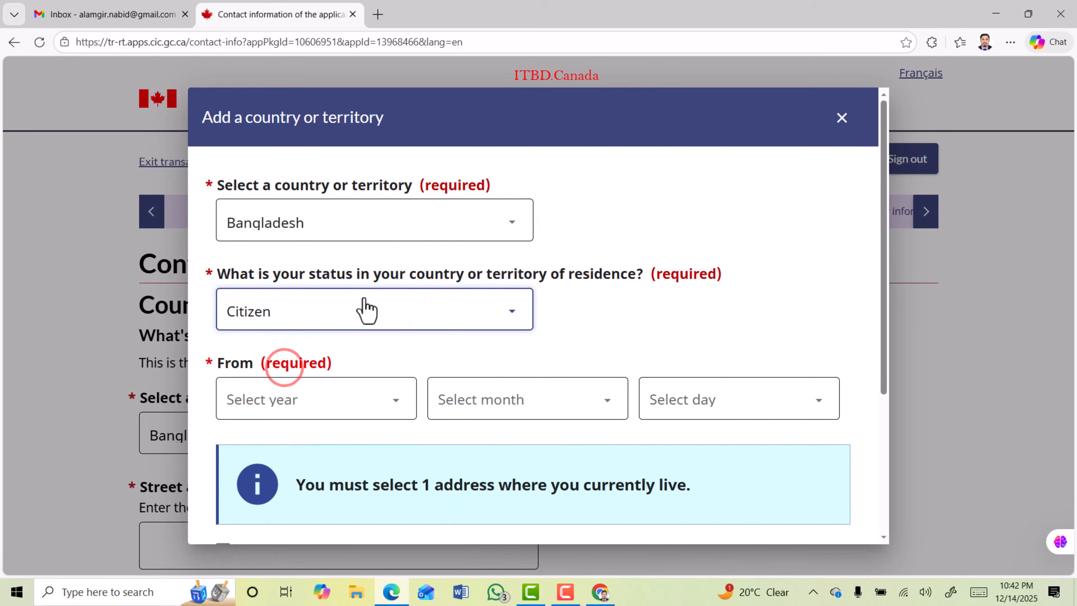
left_click(365, 309)
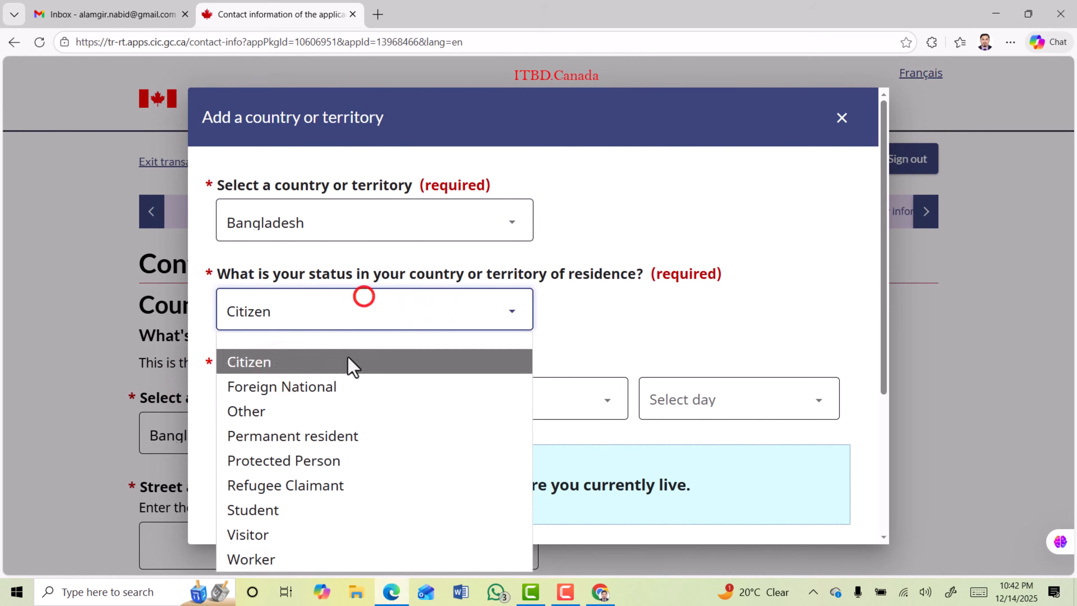
left_click(316, 364)
scroll(361, 370, "down", 1)
left_click(352, 329)
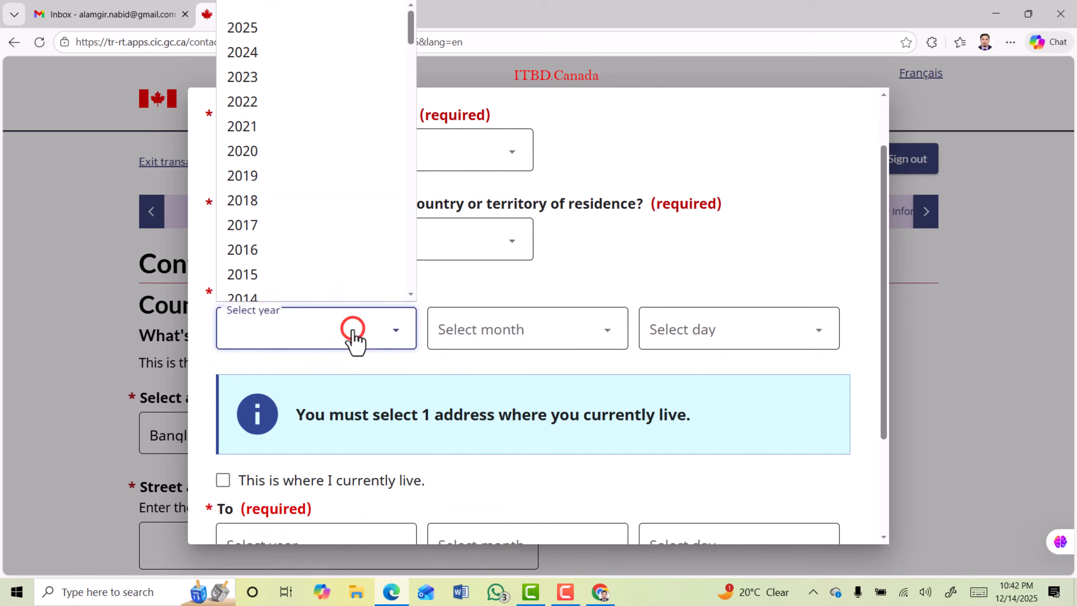
scroll(296, 219, "down", 3)
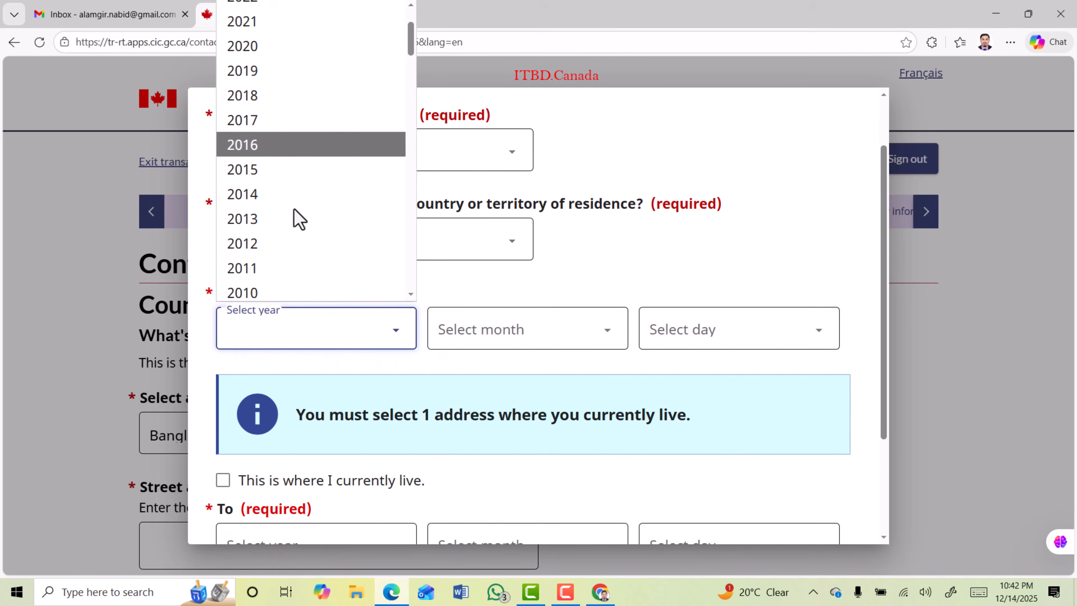
key("1")
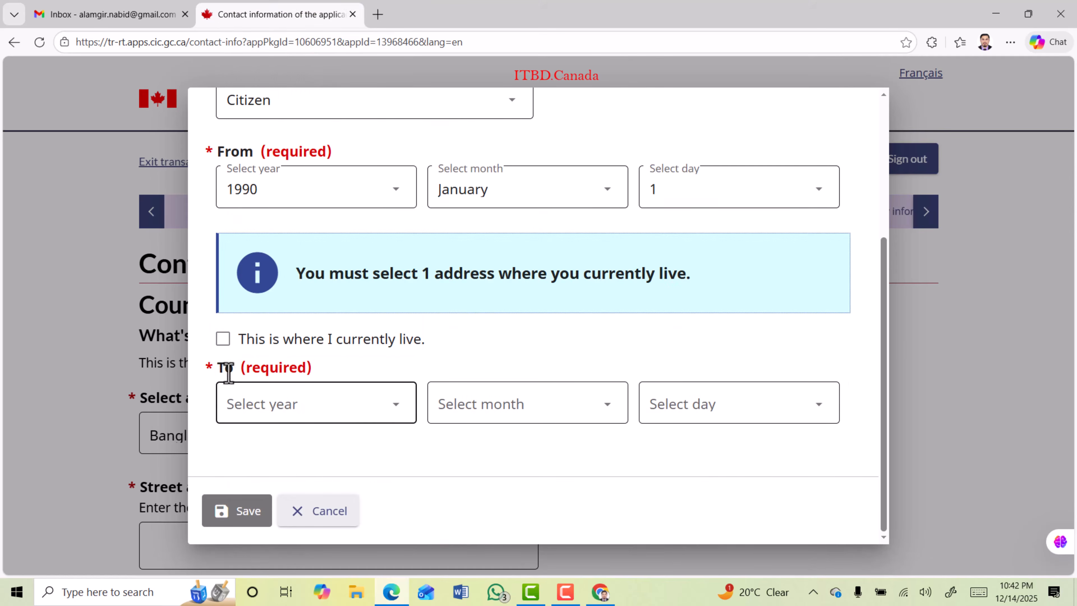
Step: Mark Bangladesh as where the applicant currently lives, save the residence entry, and save the contact information section to continue
left_click(224, 340)
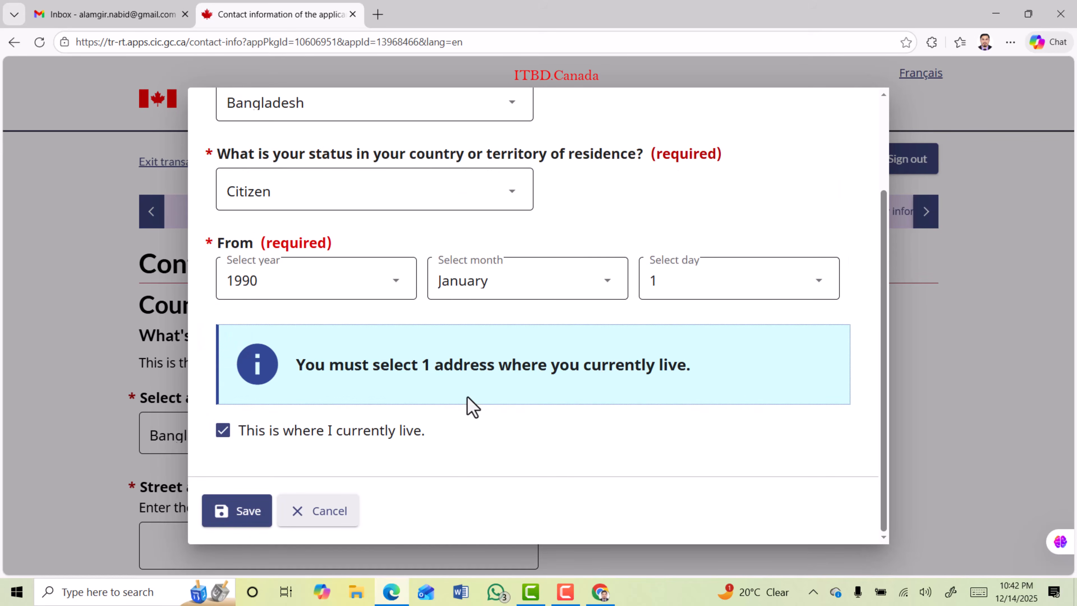
left_click(234, 511)
scroll(432, 414, "down", 10)
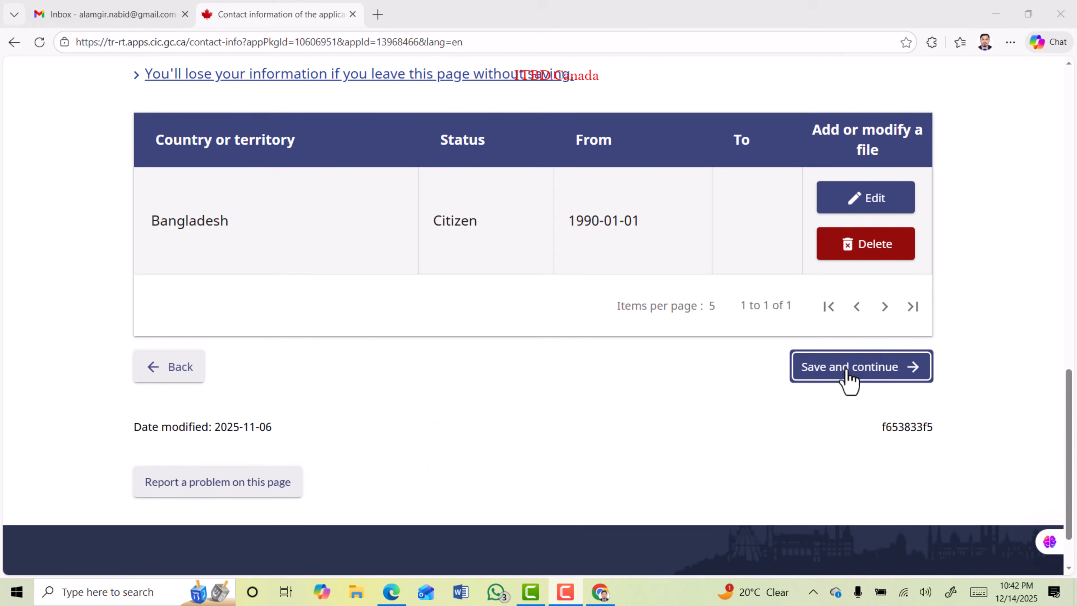
left_click(848, 368)
Step: Examine the question on biometrics provided in the last 10 years and the visa and permit types it covers
left_click_drag(127, 302, 266, 312)
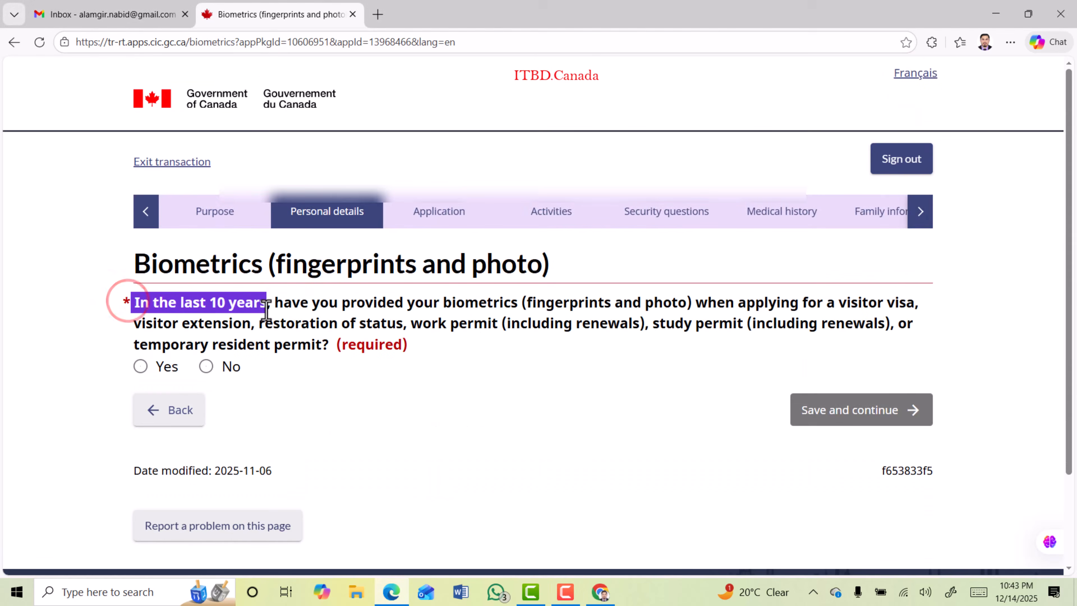
left_click(181, 301)
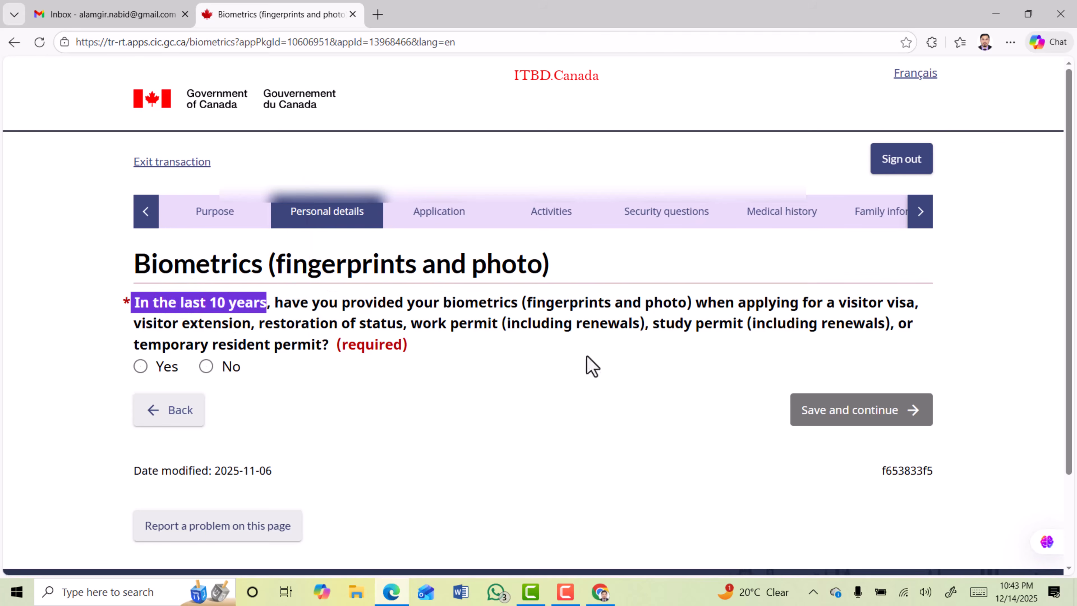
left_click_drag(838, 302, 927, 308)
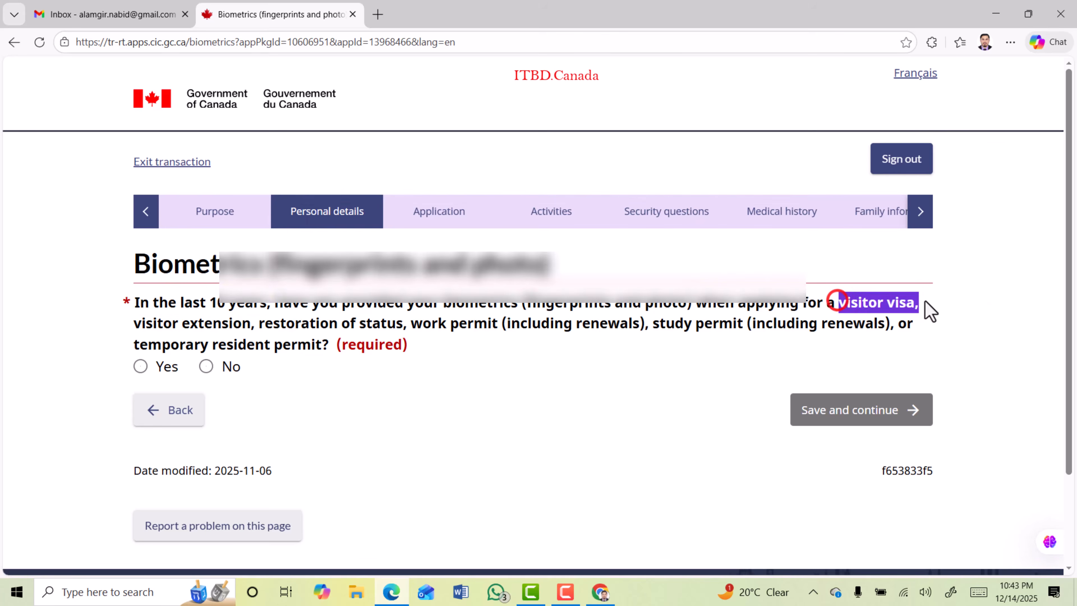
left_click_drag(134, 324, 397, 324)
left_click(394, 316)
left_click(530, 327)
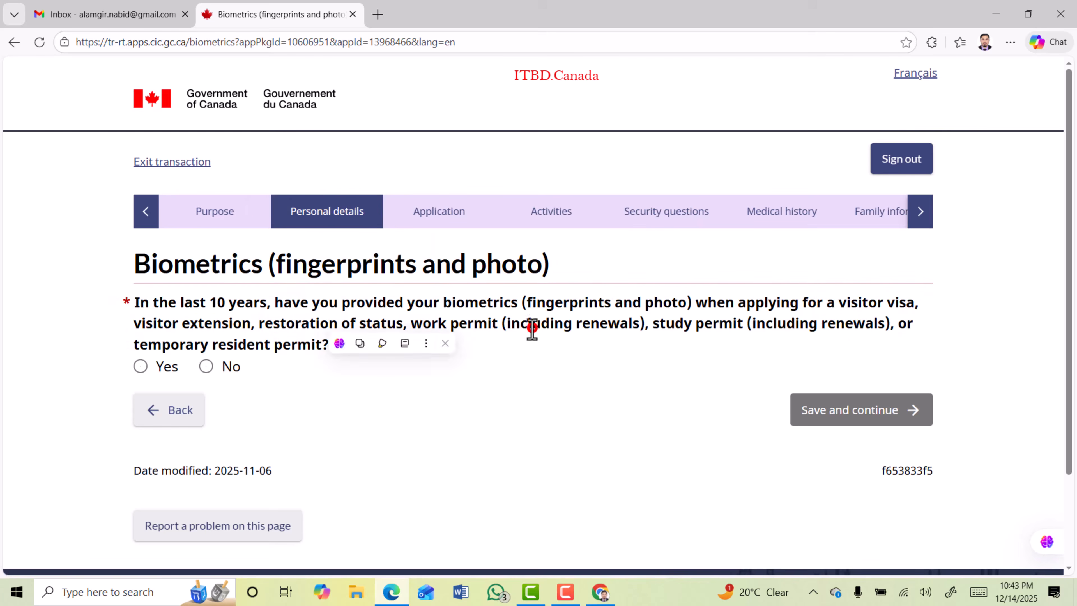
left_click_drag(505, 324, 634, 324)
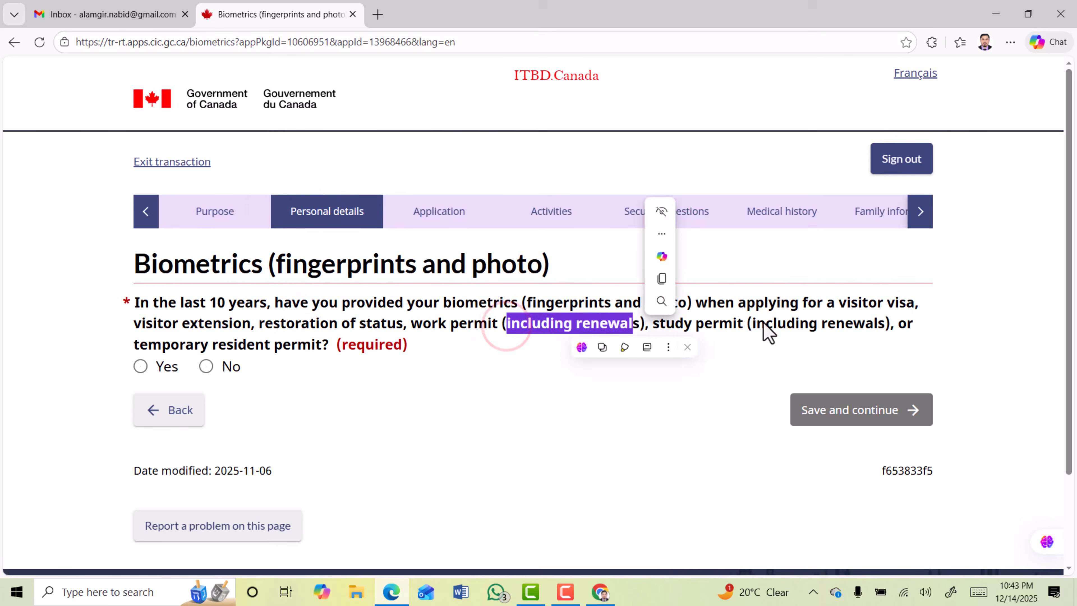
left_click(732, 323)
left_click_drag(751, 323, 879, 324)
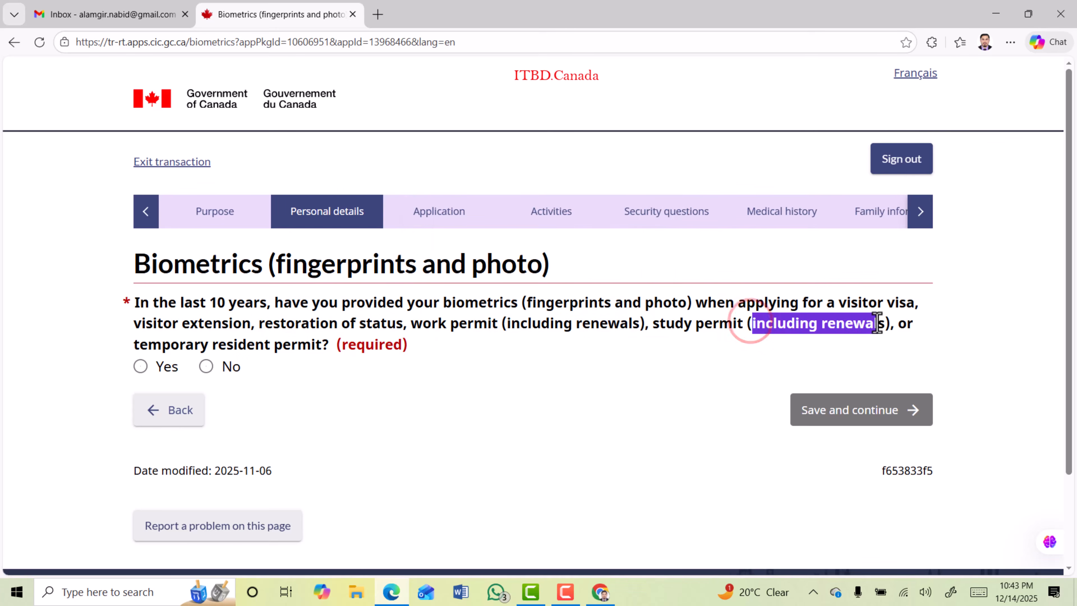
left_click(128, 349)
left_click_drag(128, 349, 331, 348)
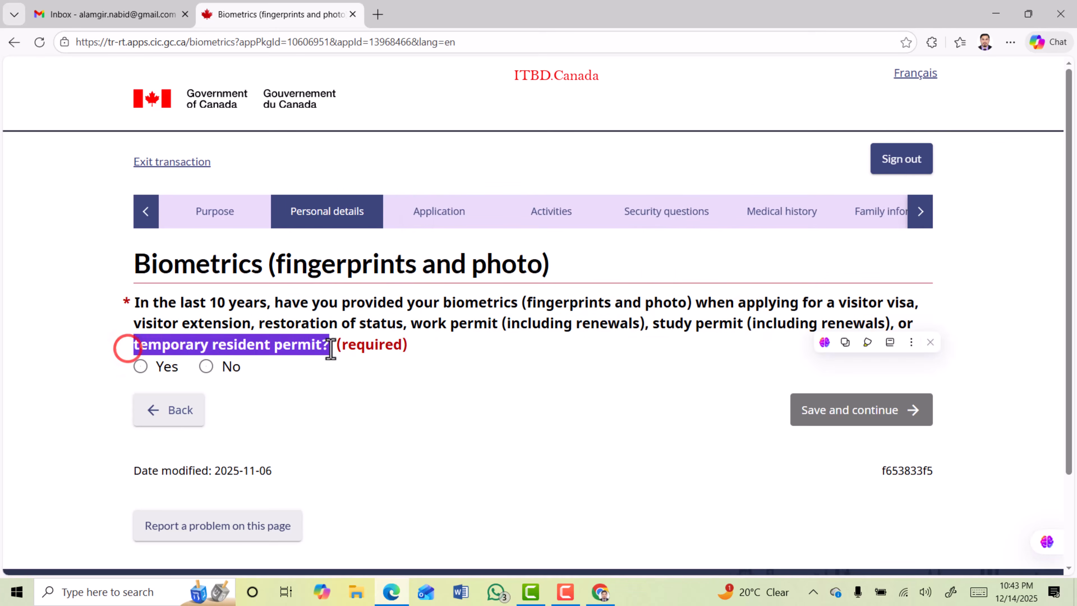
left_click(816, 312)
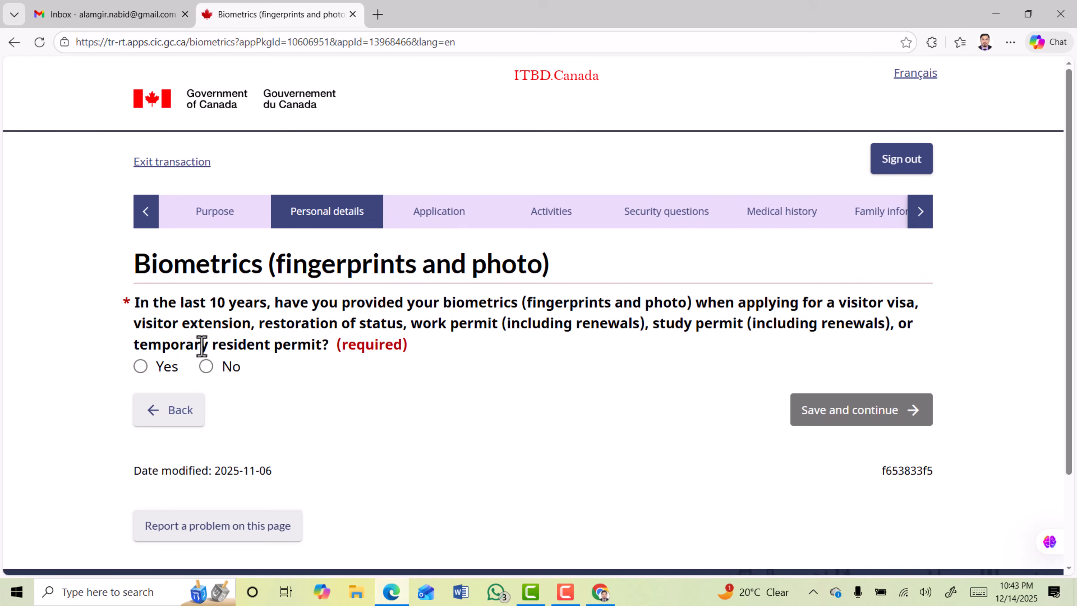
Step: Answer Yes to having provided biometrics in the last 10 years, and review the notice on their validity
left_click(141, 366)
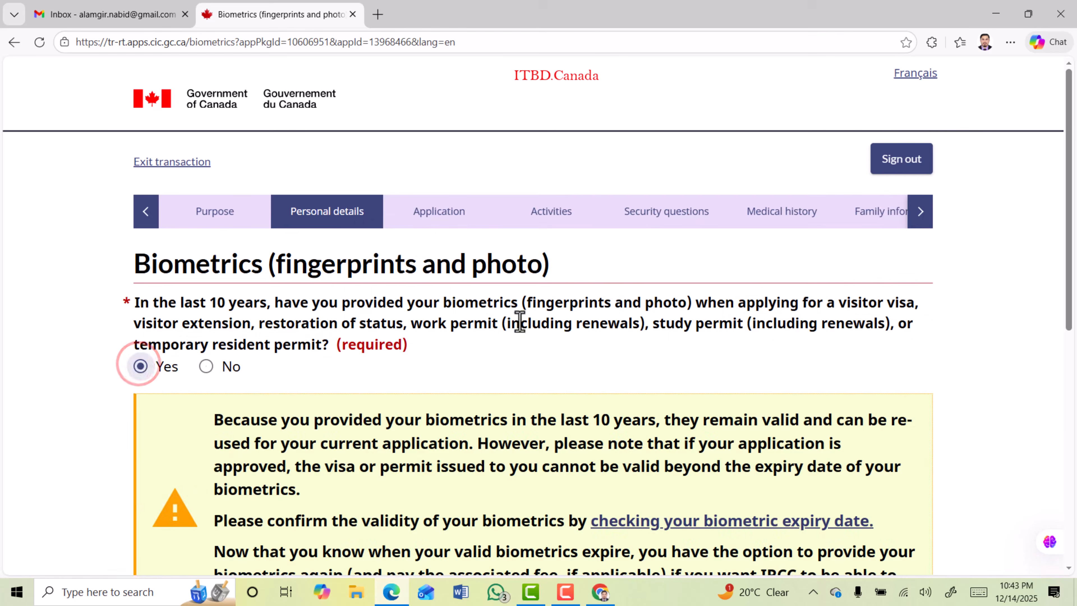
scroll(520, 320, "down", 5)
scroll(519, 320, "up", 3)
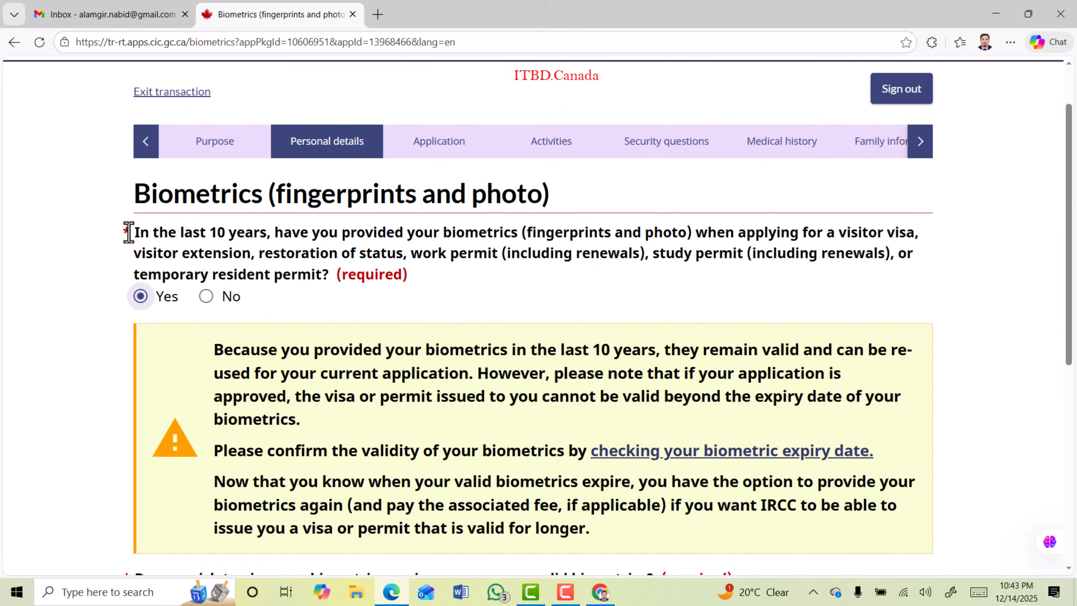
left_click_drag(128, 232, 265, 232)
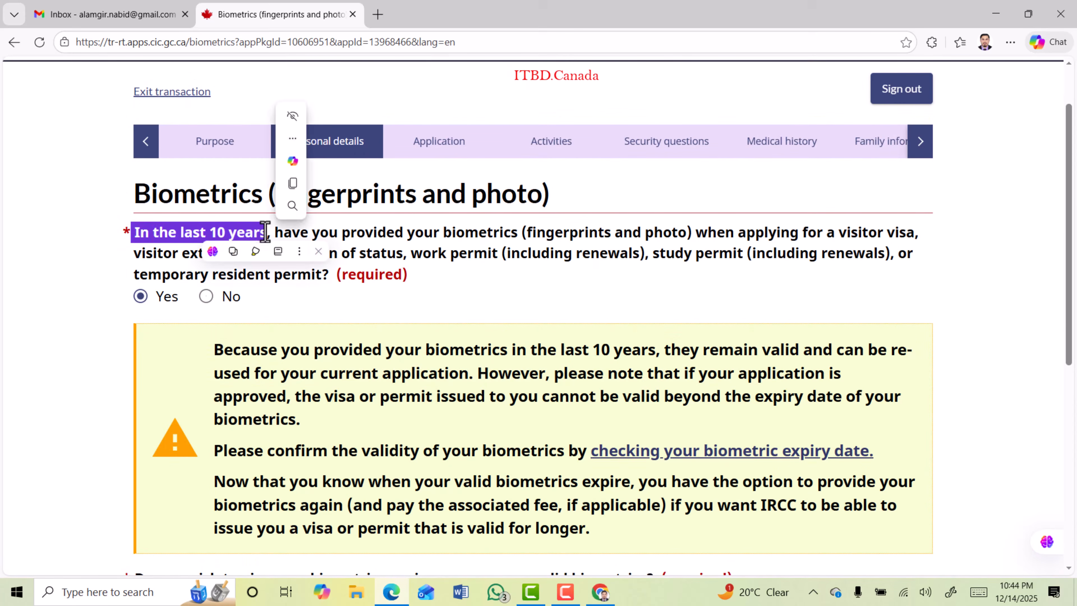
left_click(577, 241)
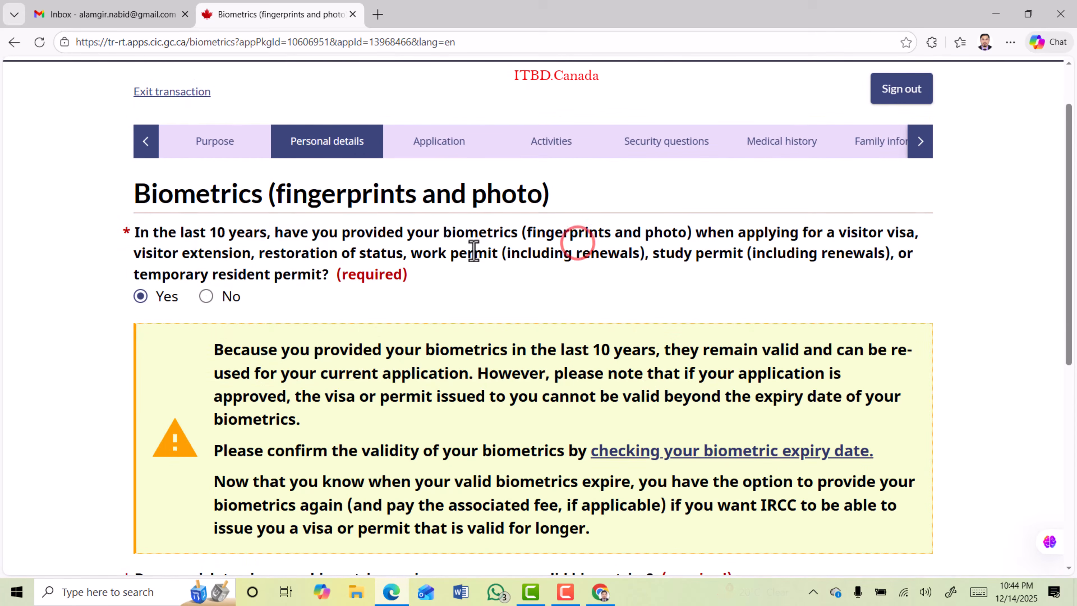
scroll(474, 250, "down", 5)
scroll(474, 249, "down", 2)
Step: Examine the question on giving biometrics again or re-using valid ones, comparing it with the question on previously provided biometrics
left_click_drag(134, 229, 649, 229)
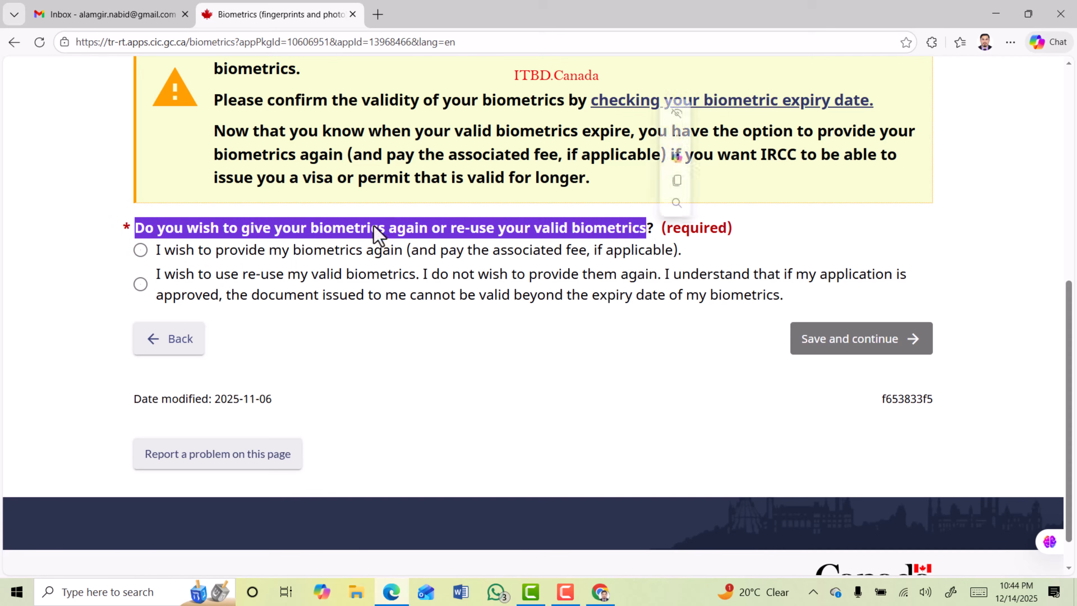
left_click(150, 227)
left_click(239, 227)
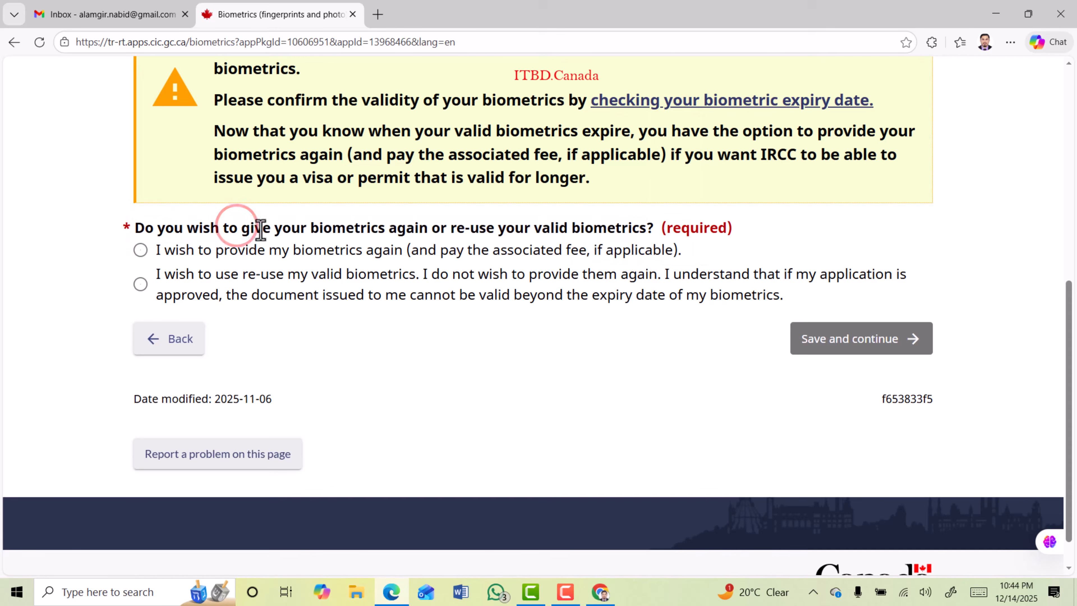
left_click_drag(263, 227, 430, 229)
left_click(597, 230)
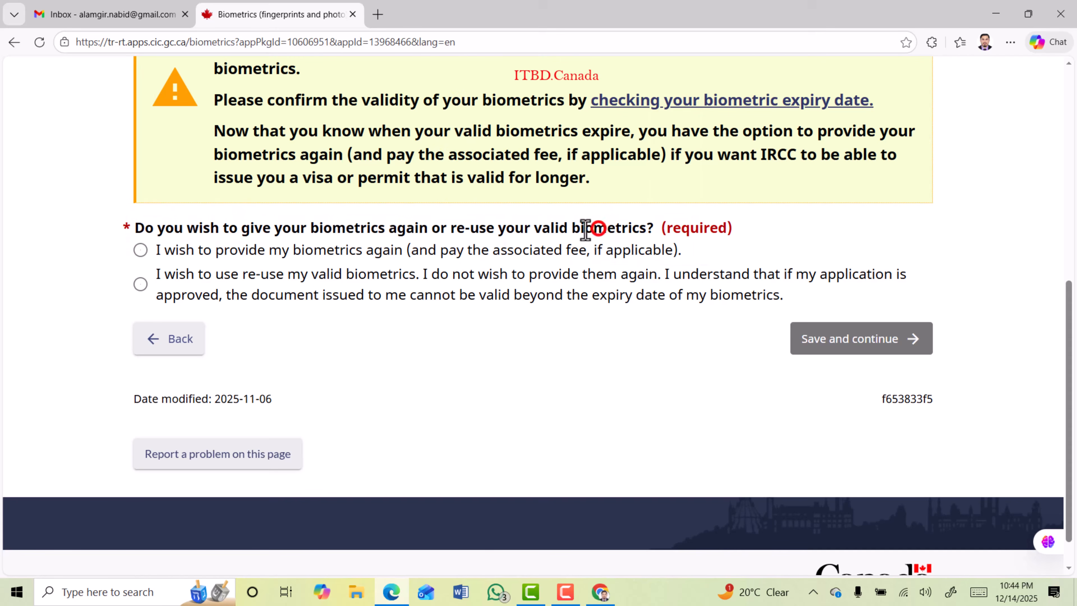
left_click_drag(450, 230, 647, 231)
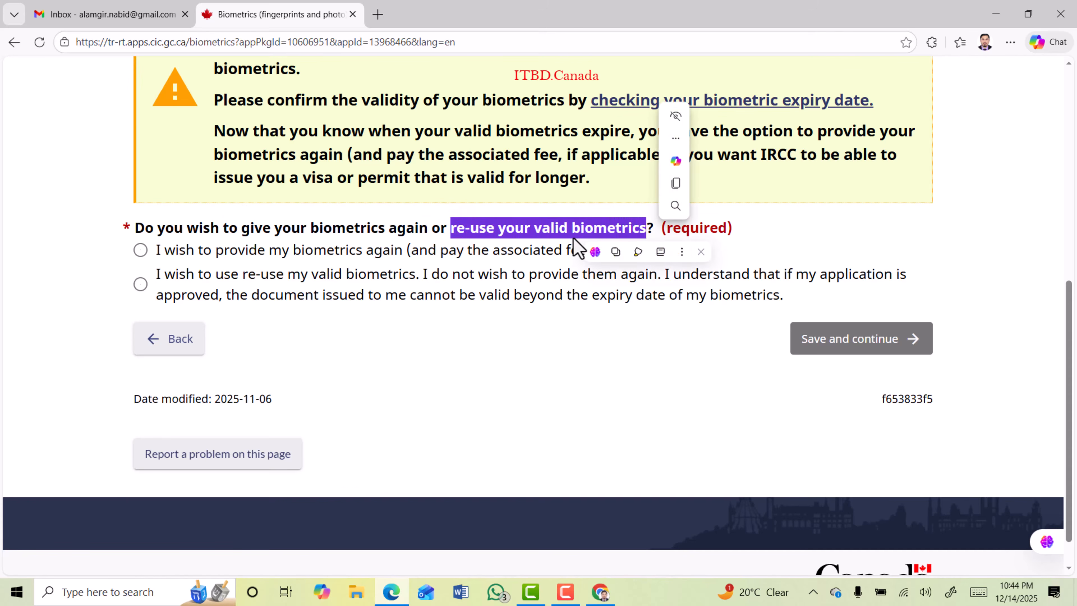
scroll(466, 272, "up", 6)
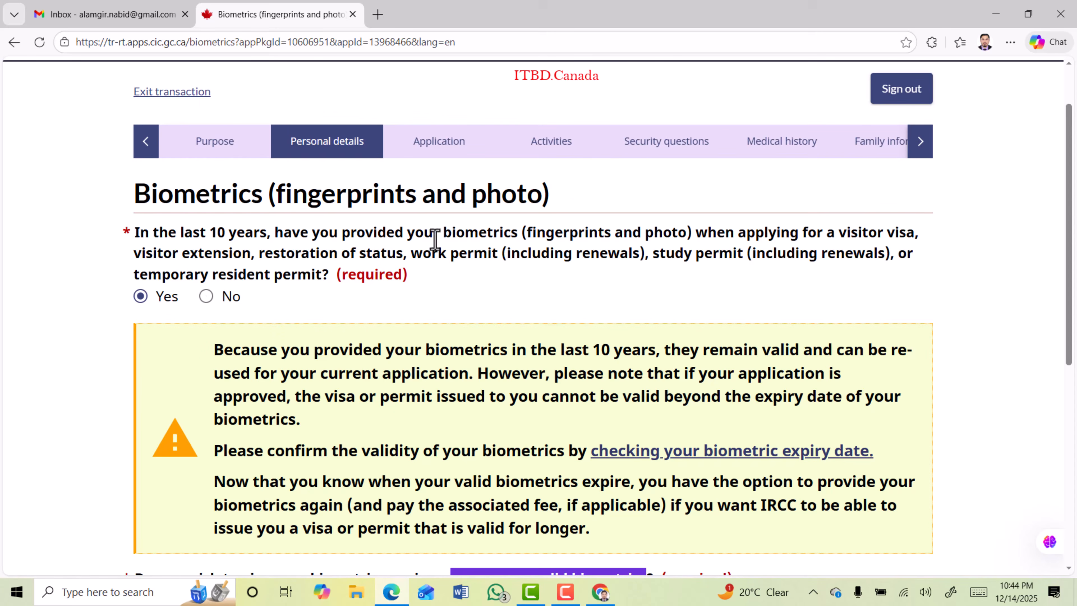
left_click_drag(343, 232, 528, 232)
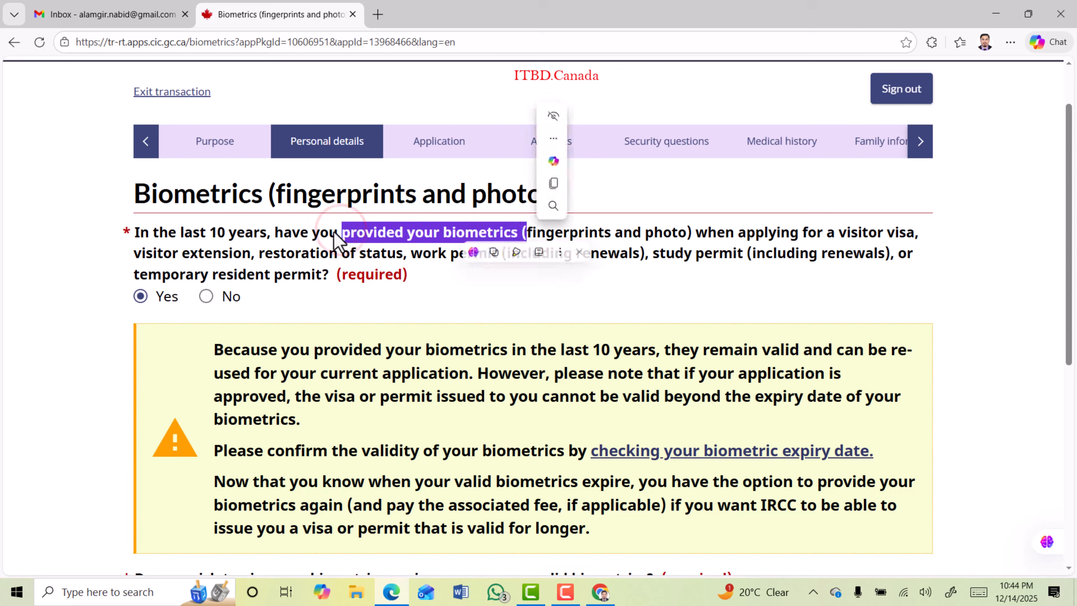
left_click(299, 237)
scroll(299, 238, "down", 6)
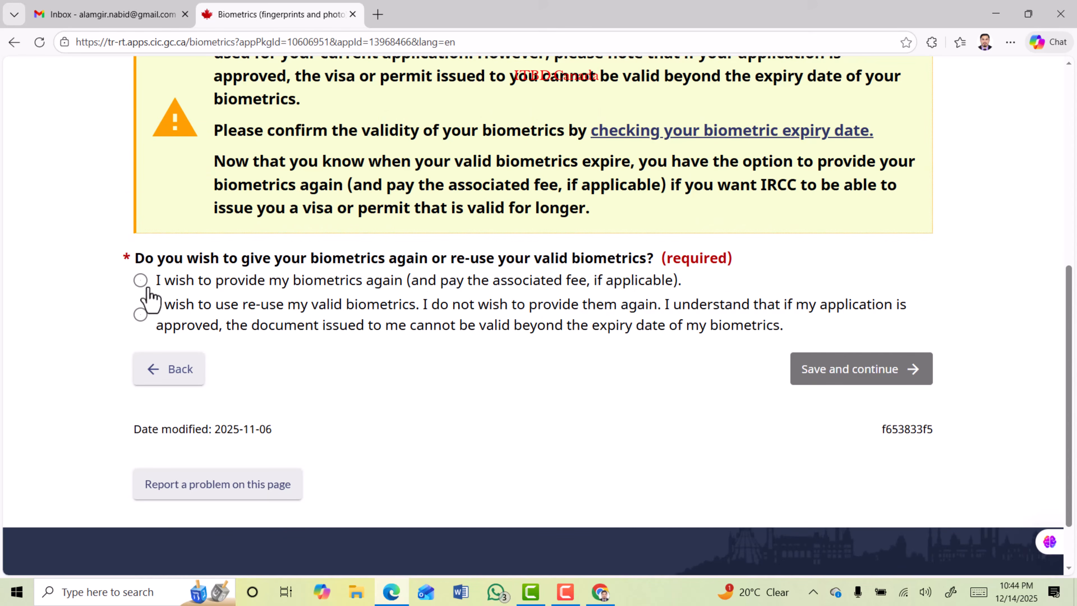
Step: Choose to provide the biometrics again and pay any associated fee, and save the biometrics section to continue
left_click(140, 281)
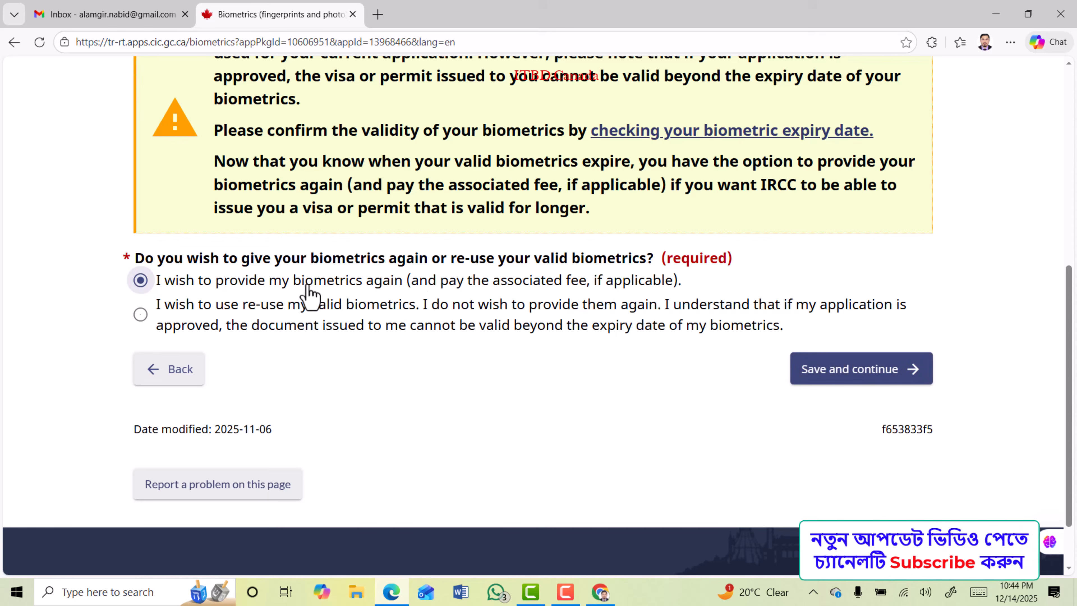
left_click(276, 282)
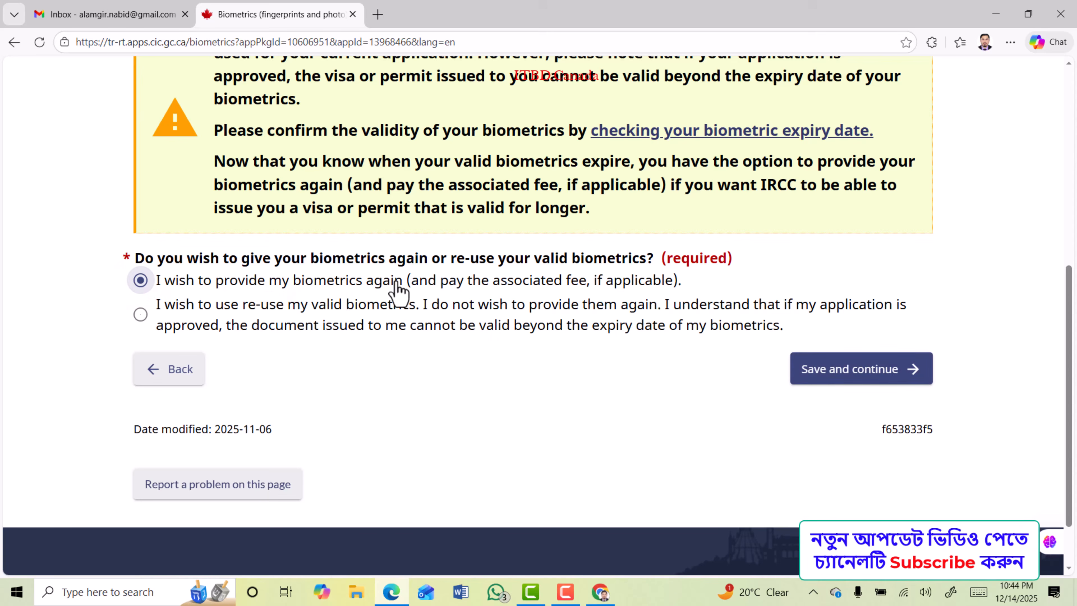
left_click(849, 373)
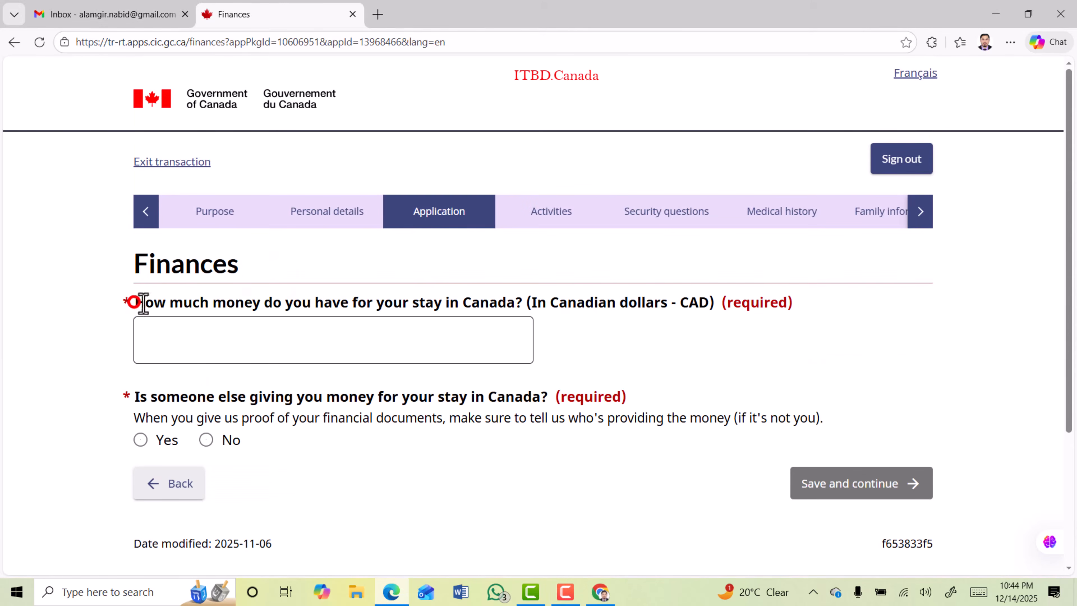
Step: Enter 30000 Canadian dollars as the money available for the stay in Canada
left_click_drag(137, 301, 523, 304)
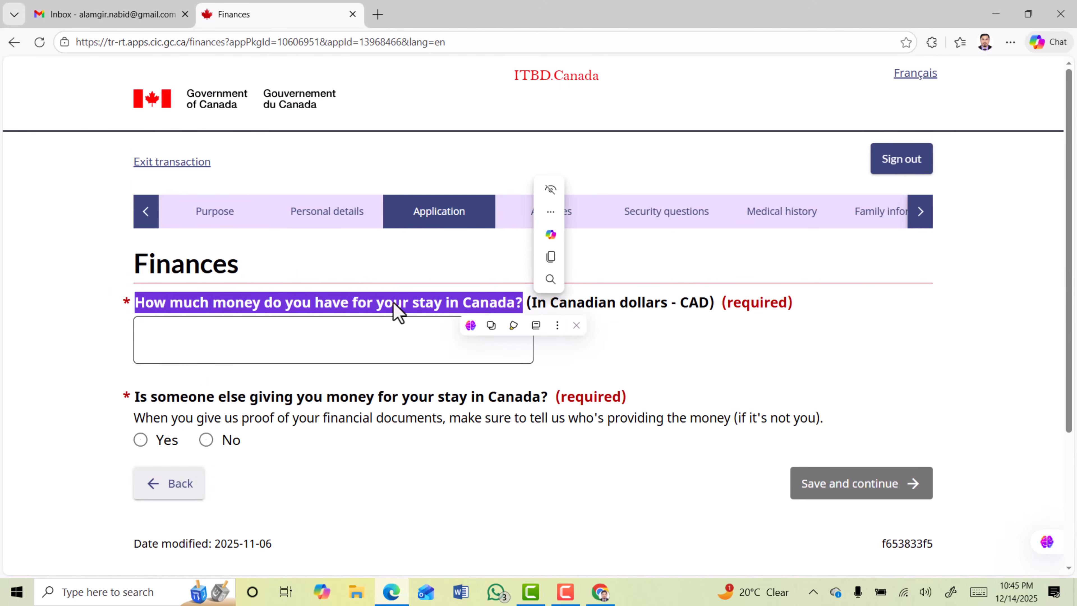
left_click(376, 303)
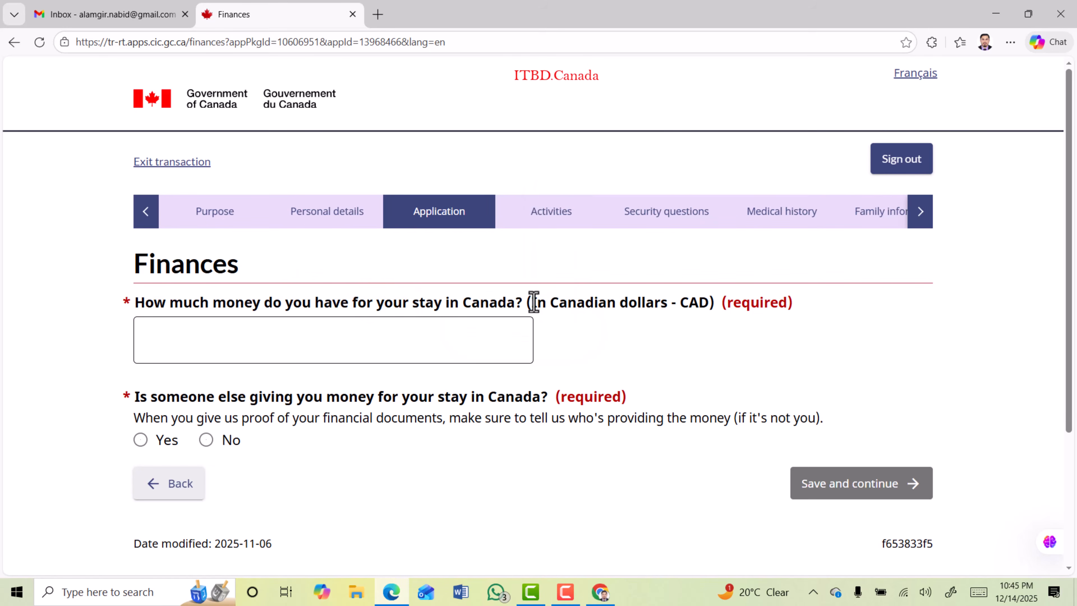
left_click_drag(530, 302, 706, 303)
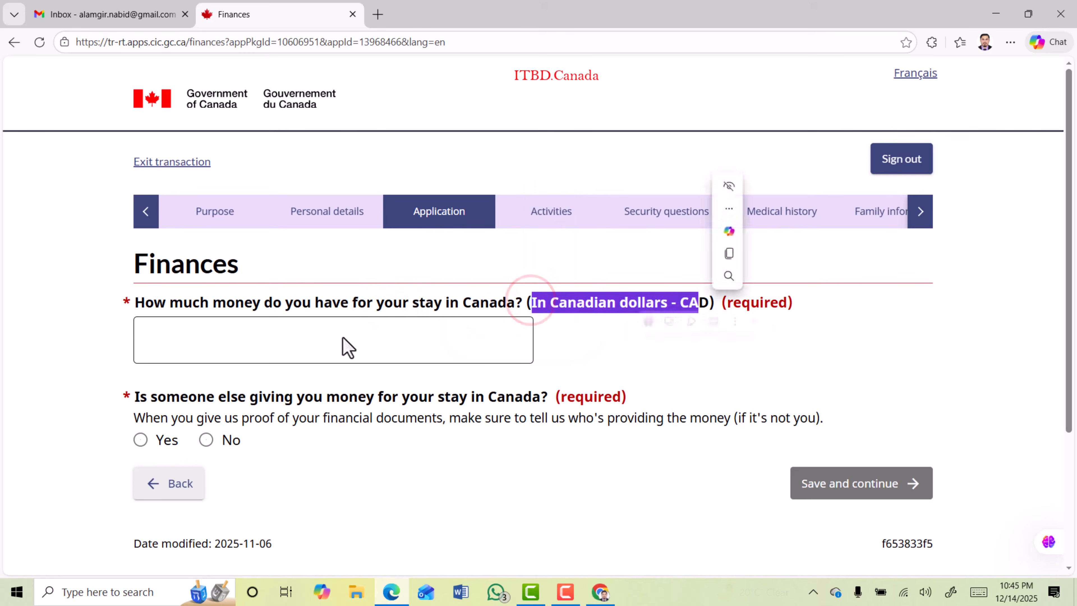
left_click(232, 342)
type("30000")
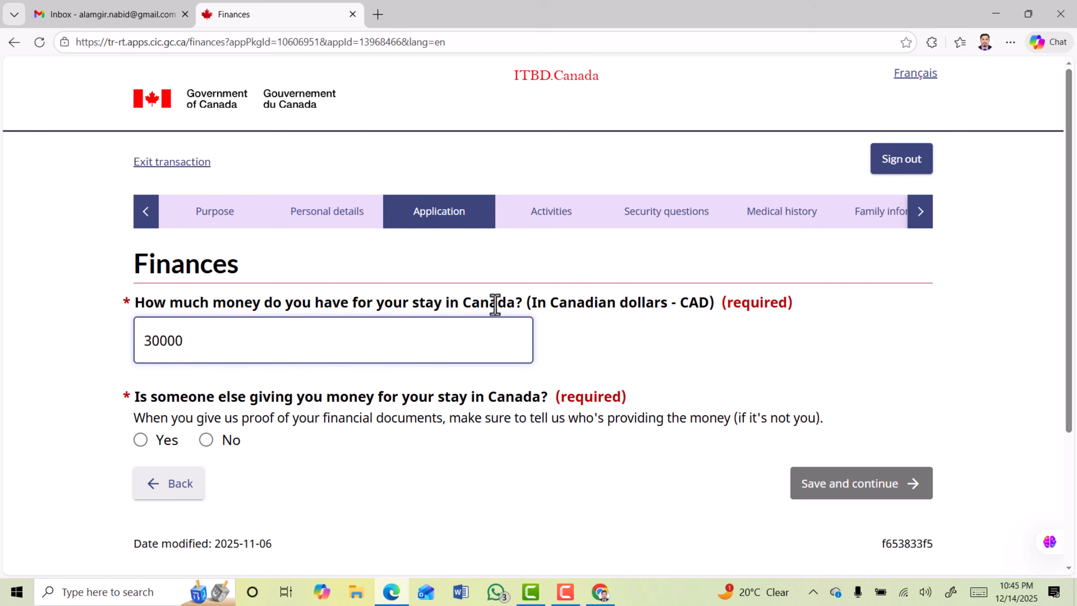
double_click(690, 302)
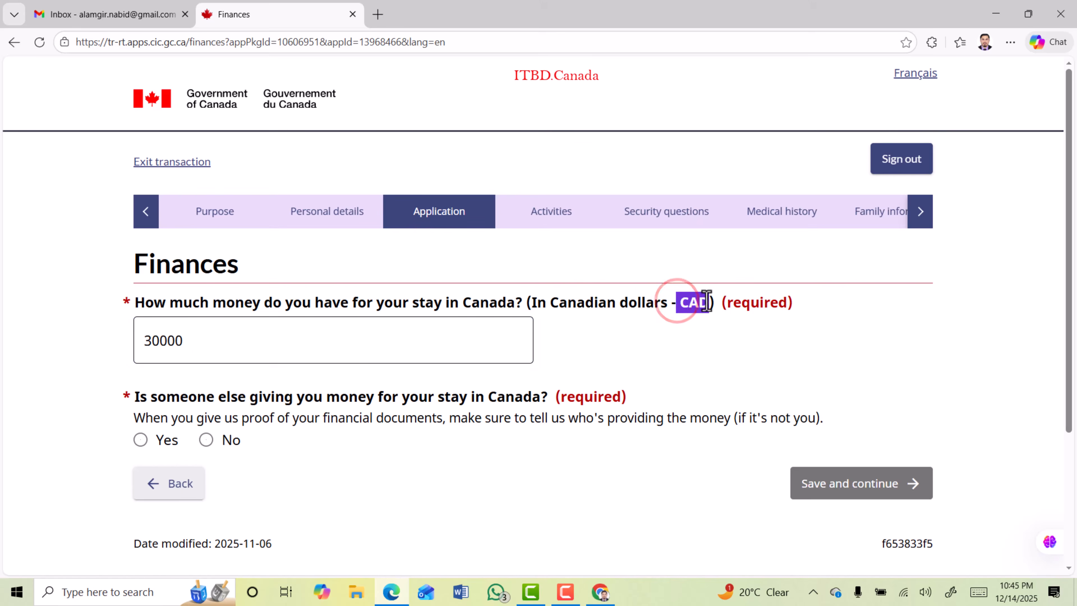
Step: Answer No to someone else giving money for the stay, and save the finances section to continue
left_click_drag(138, 399, 543, 400)
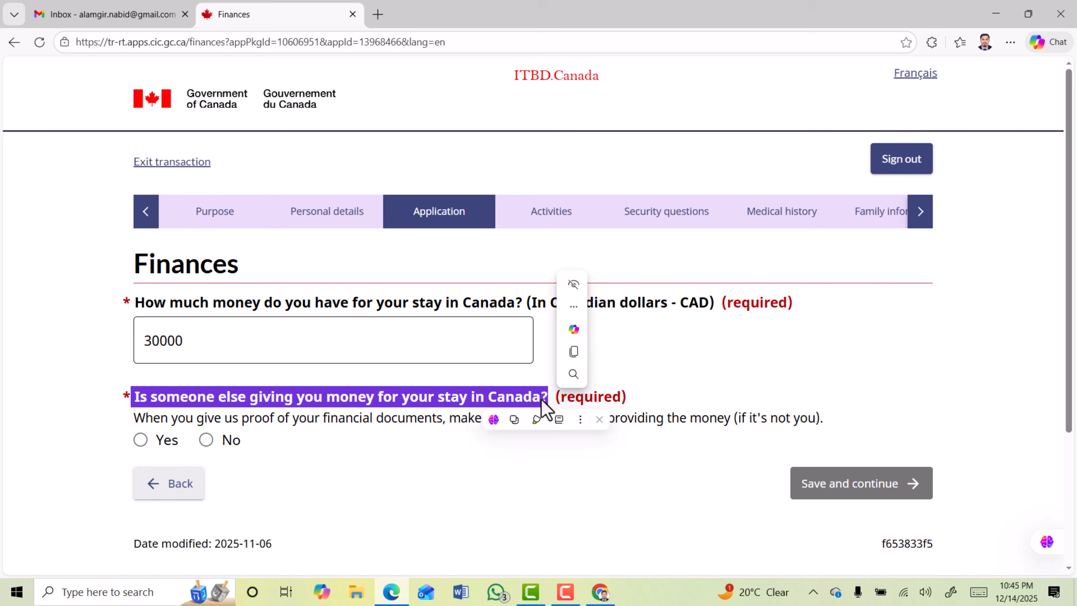
left_click(347, 401)
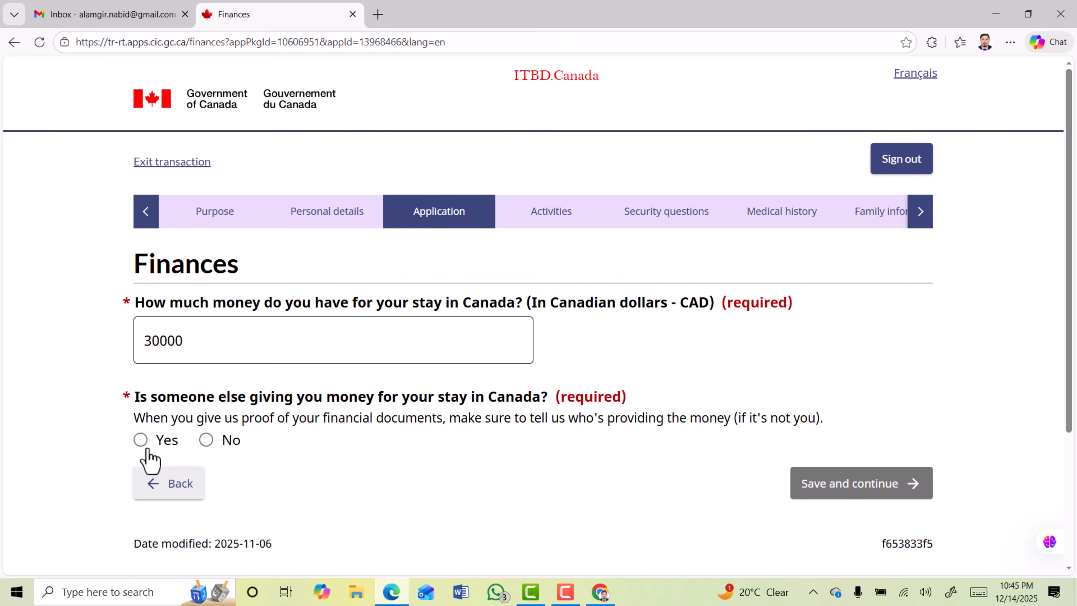
left_click(141, 441)
scroll(301, 417, "down", 3)
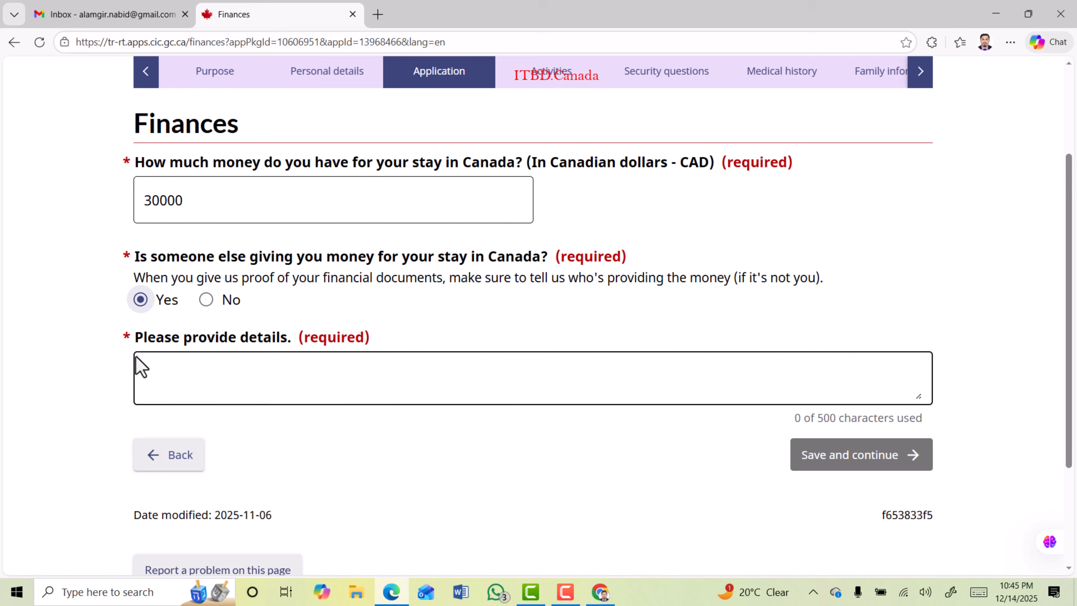
left_click(206, 300)
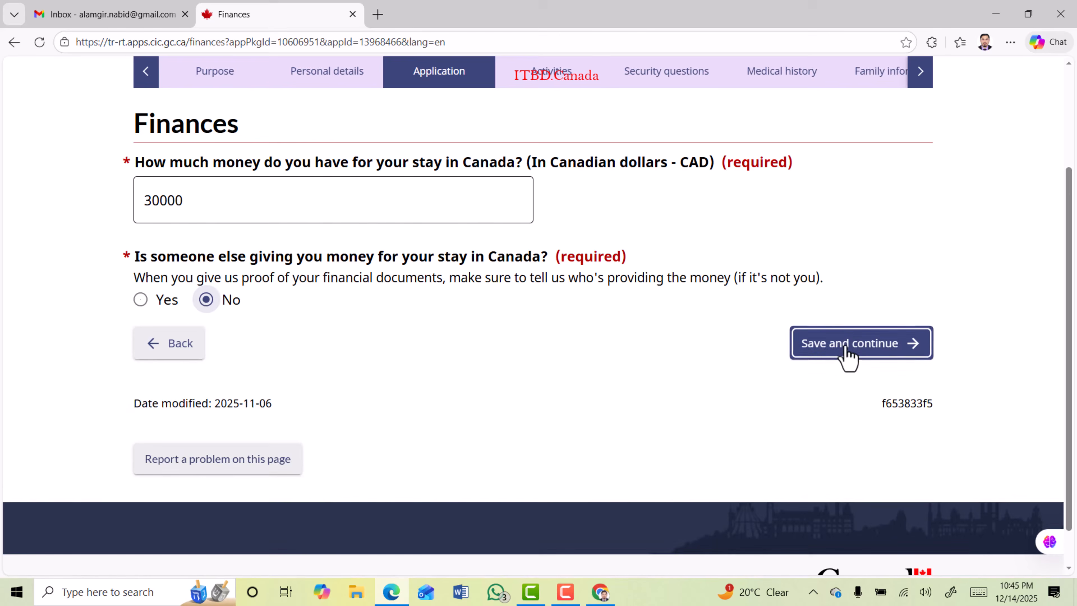
left_click(867, 355)
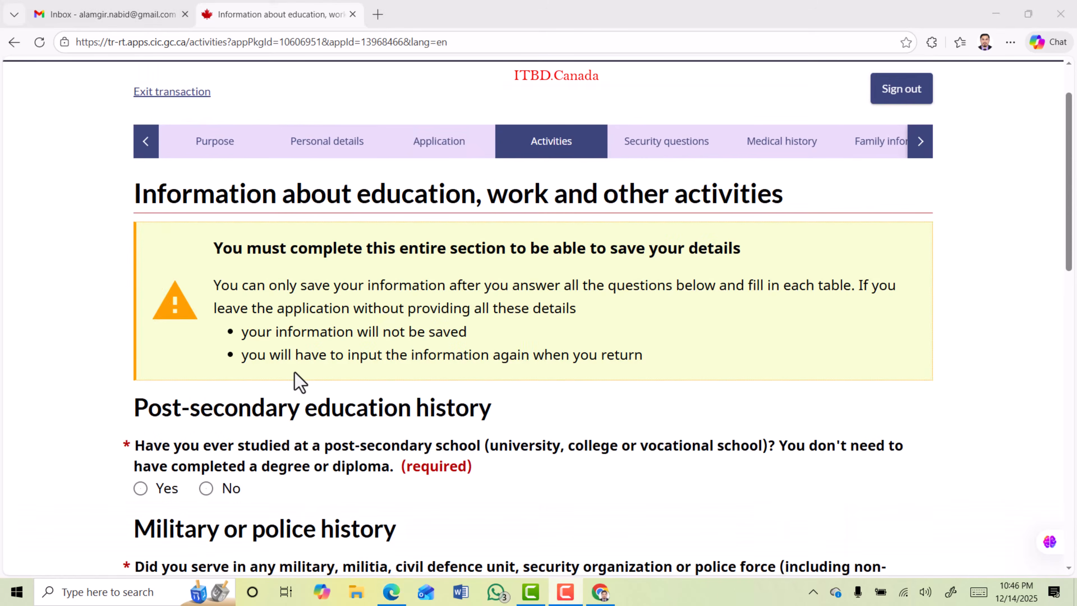
Step: Examine the post-secondary education history question, including the note that a completed degree or diploma is not needed
scroll(299, 382, "down", 5)
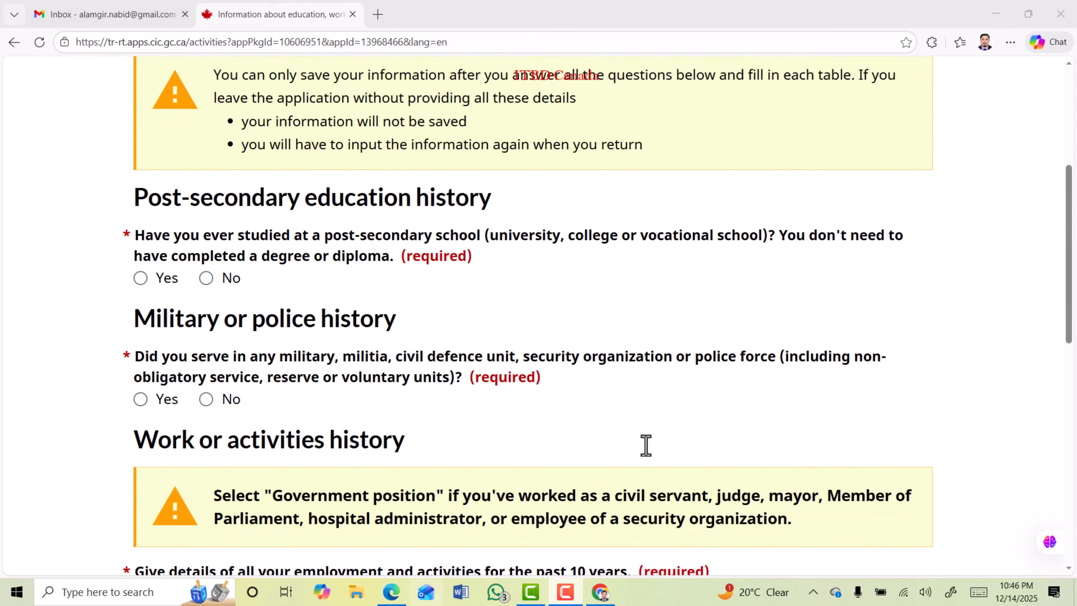
left_click_drag(137, 202, 513, 202)
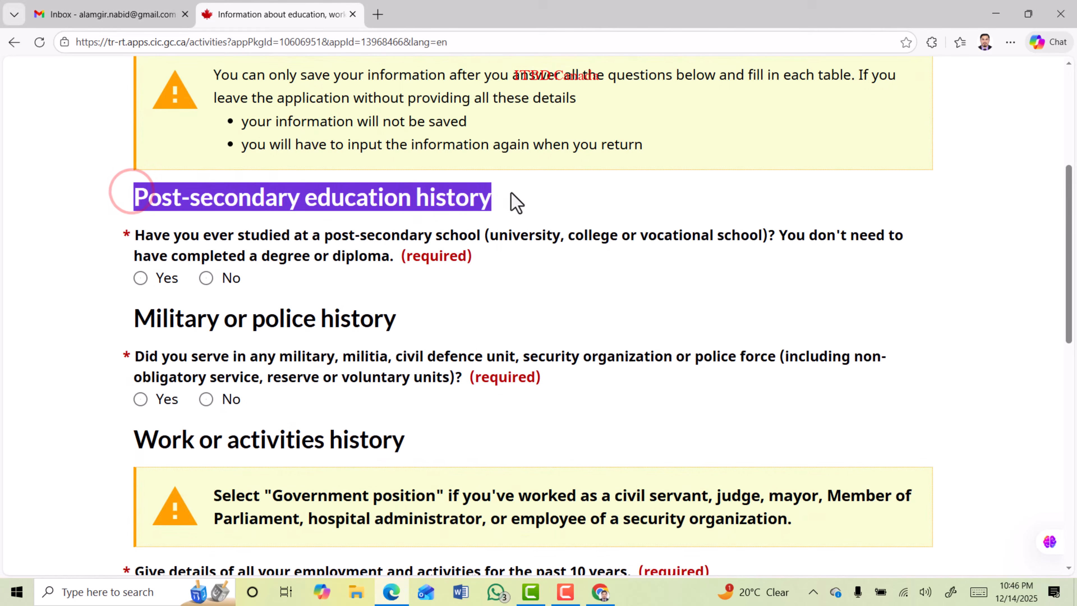
left_click(212, 193)
left_click_drag(129, 234, 774, 245)
left_click(774, 245)
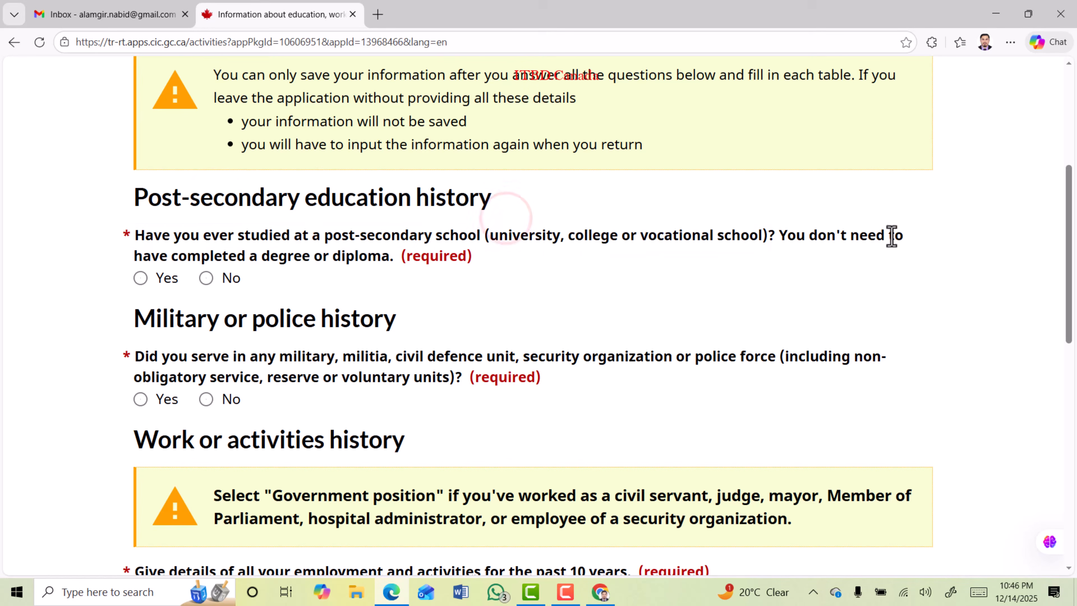
left_click_drag(174, 260, 379, 262)
left_click(179, 234)
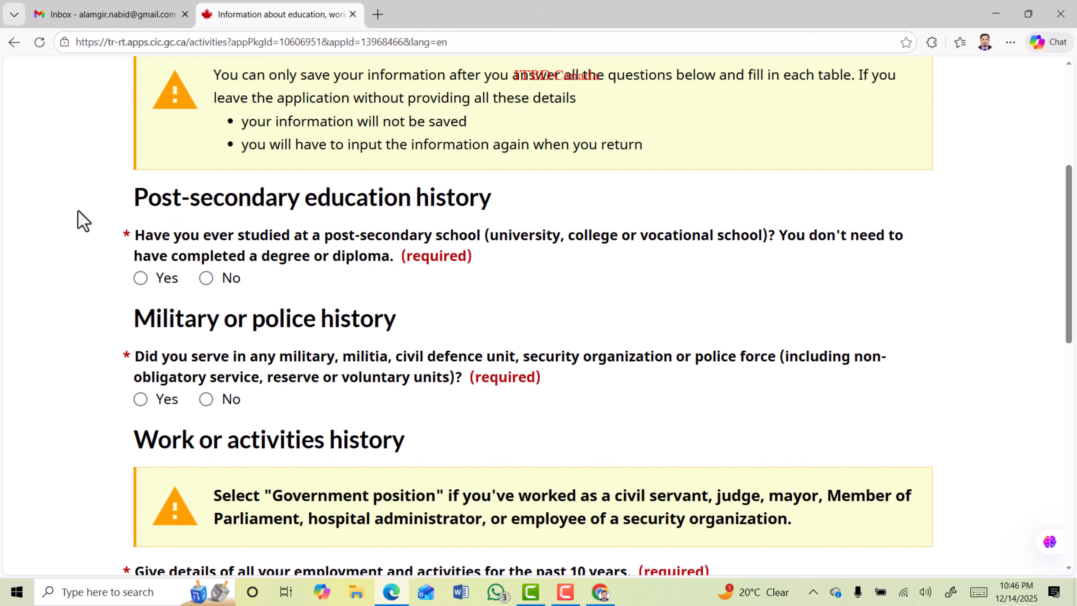
Step: Answer No to having studied at a post-secondary school and No to having served in any military or police force
left_click(140, 279)
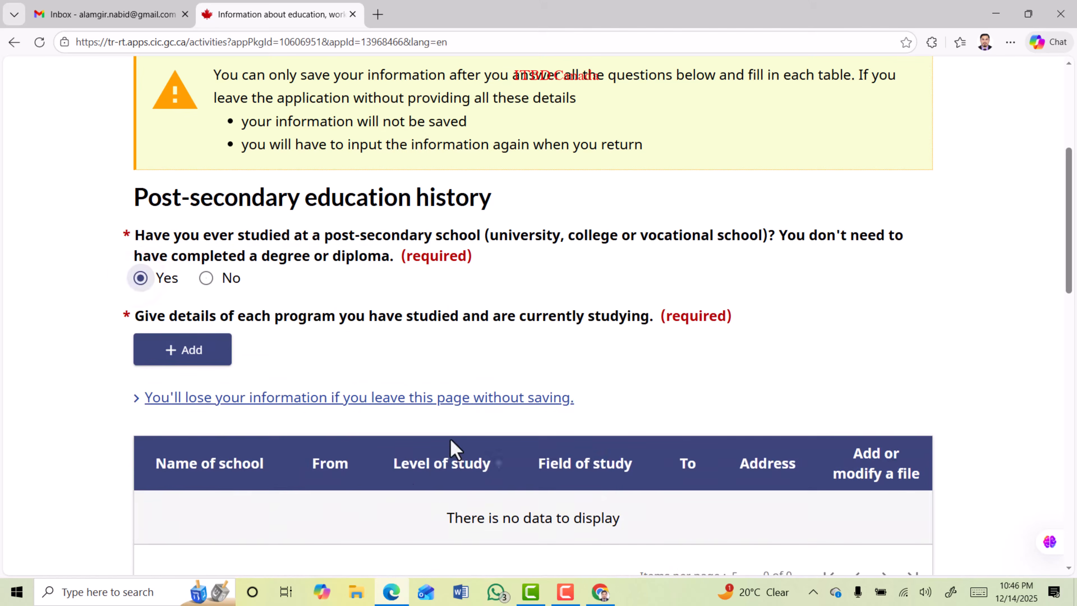
scroll(424, 441, "down", 5)
scroll(417, 441, "up", 5)
left_click(214, 278)
scroll(267, 235, "down", 3)
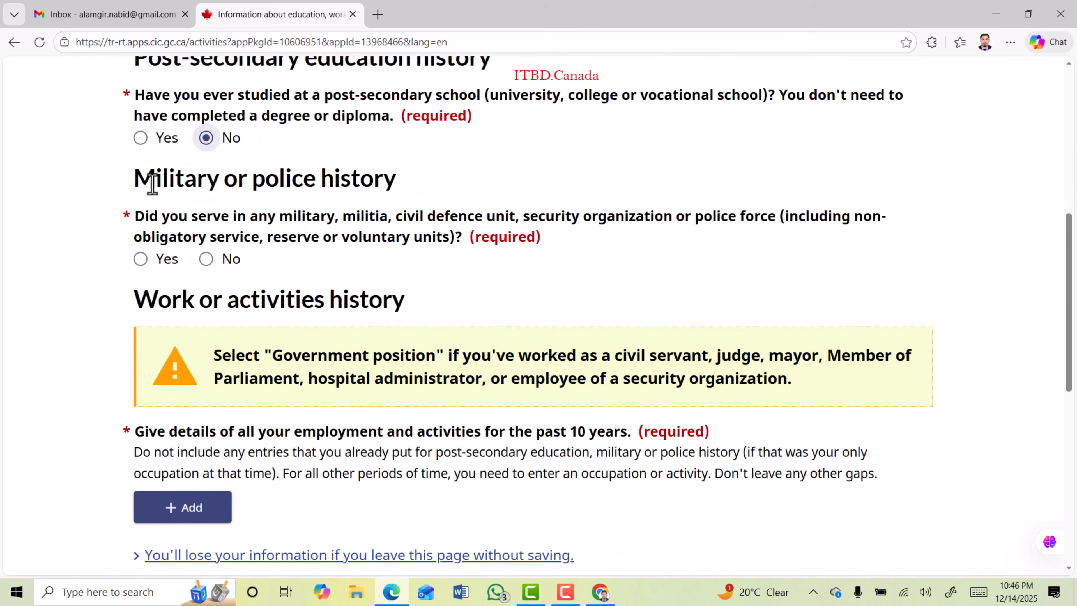
left_click_drag(128, 182, 443, 188)
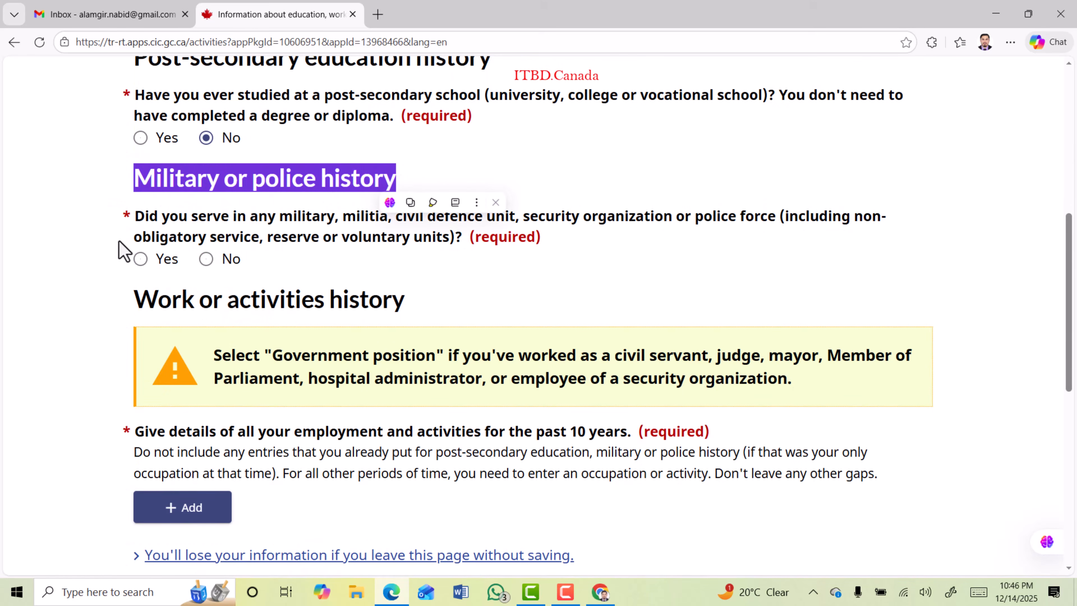
left_click(207, 259)
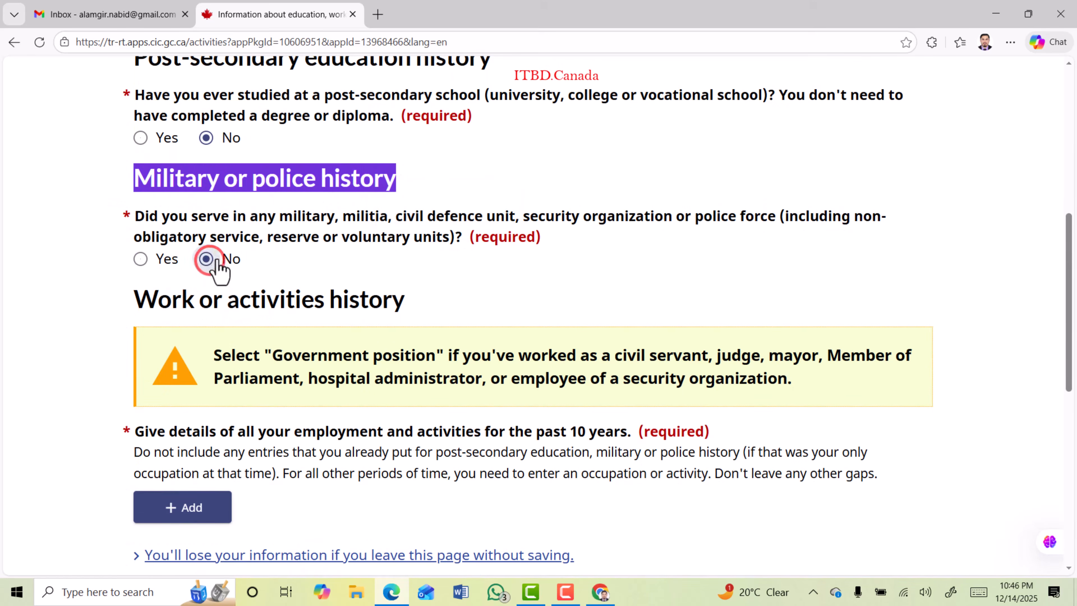
Step: Review the instruction to list all employment and activities for the past 10 years, and start a new work history entry
scroll(216, 270, "down", 2)
left_click_drag(121, 230, 486, 243)
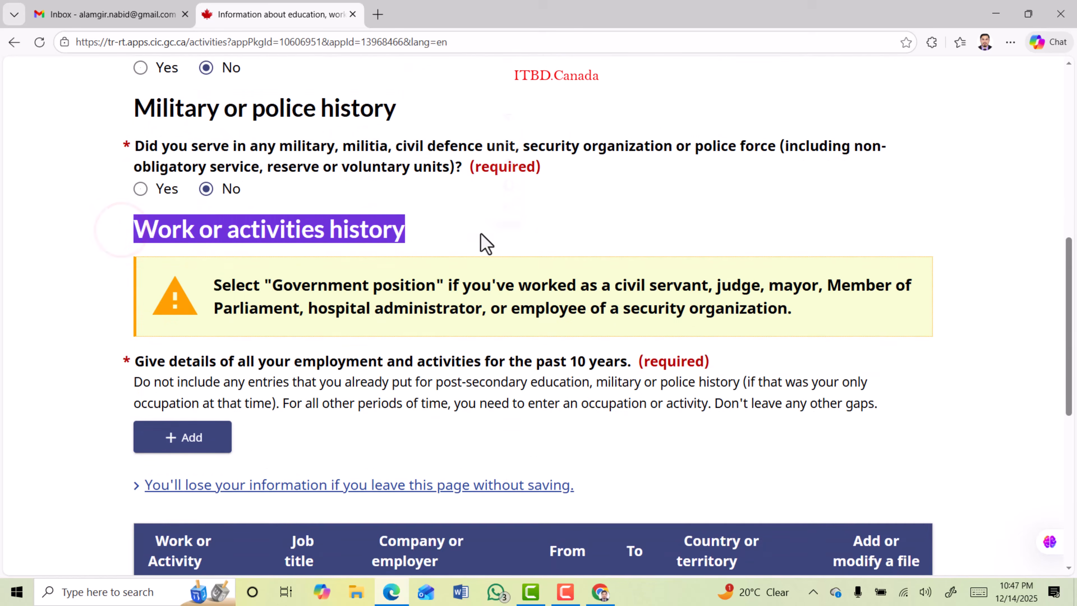
scroll(202, 335, "down", 2)
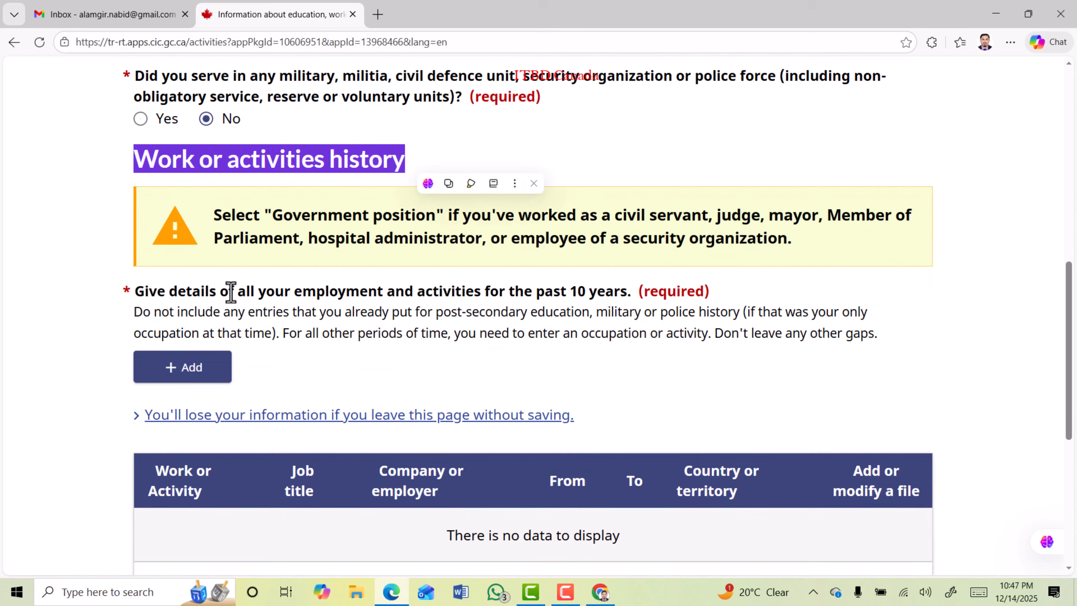
left_click_drag(208, 293, 630, 294)
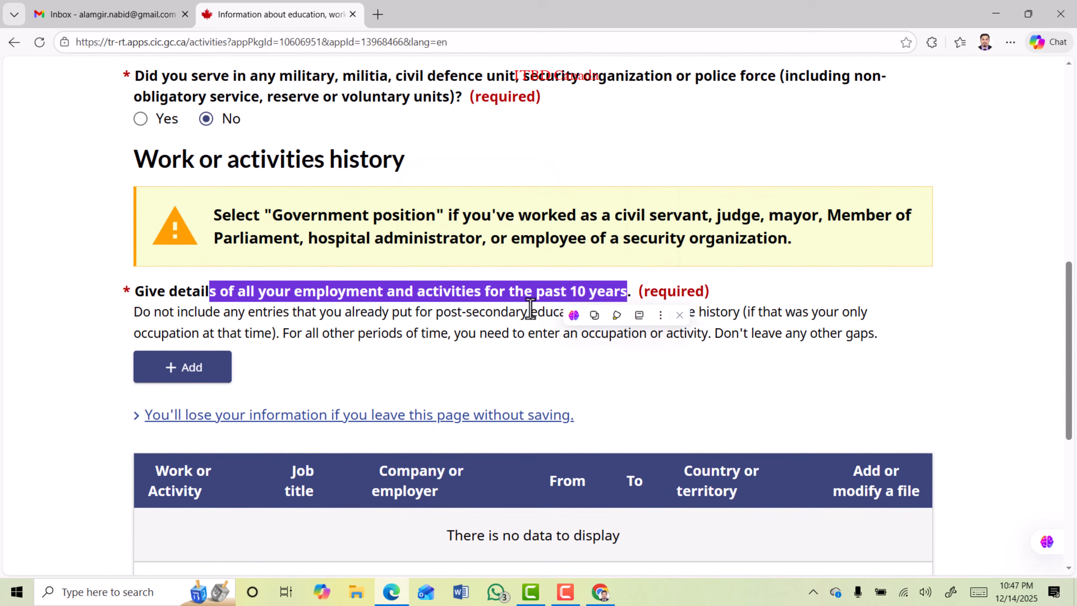
left_click(478, 292)
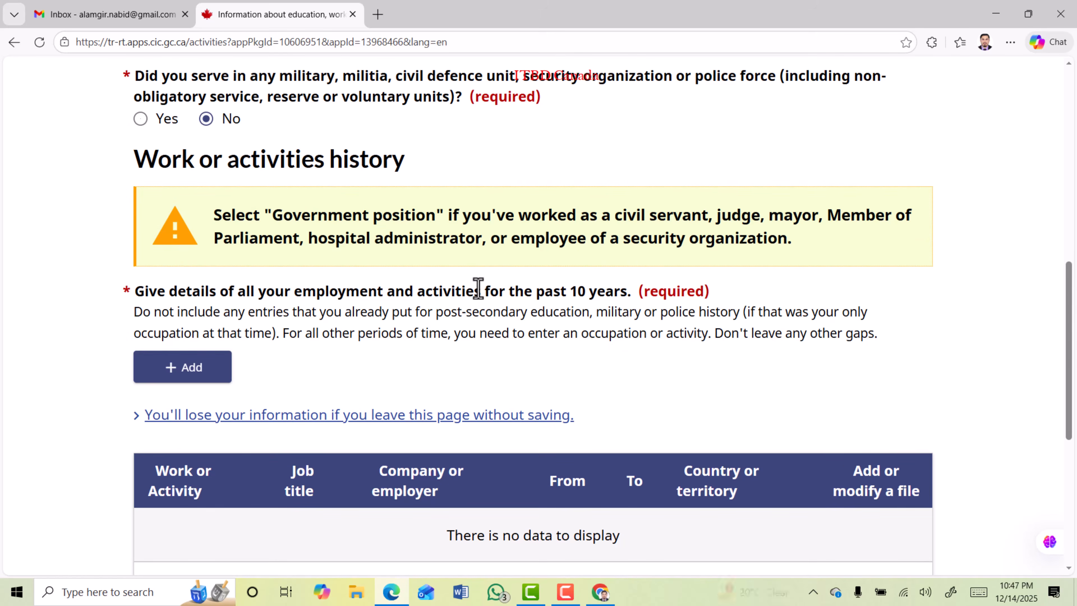
left_click(191, 377)
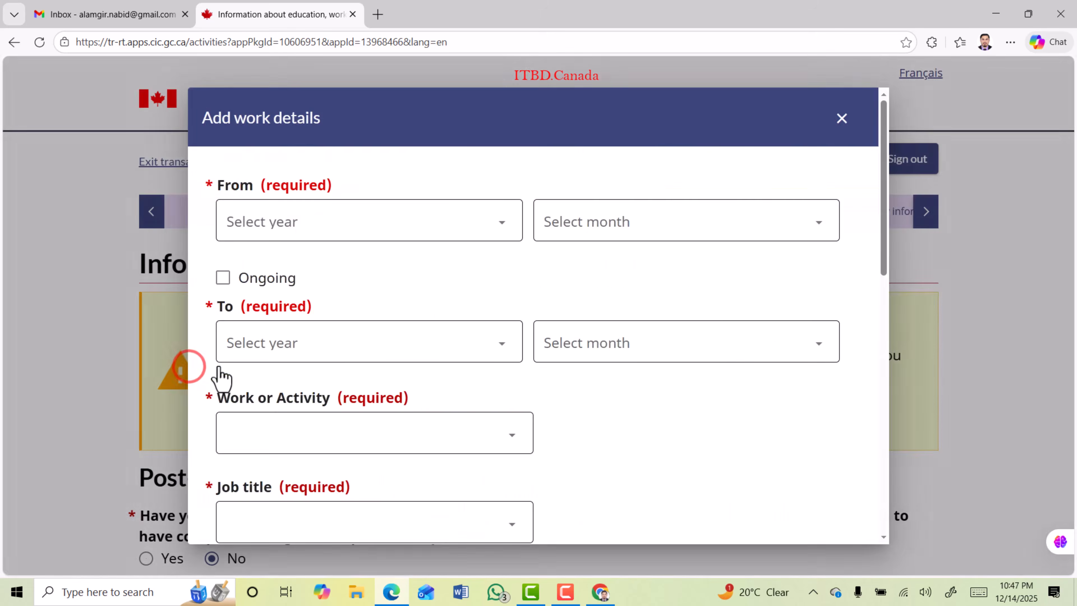
Step: Set the work entry's start date to January 2010 and mark it as ongoing
left_click(299, 223)
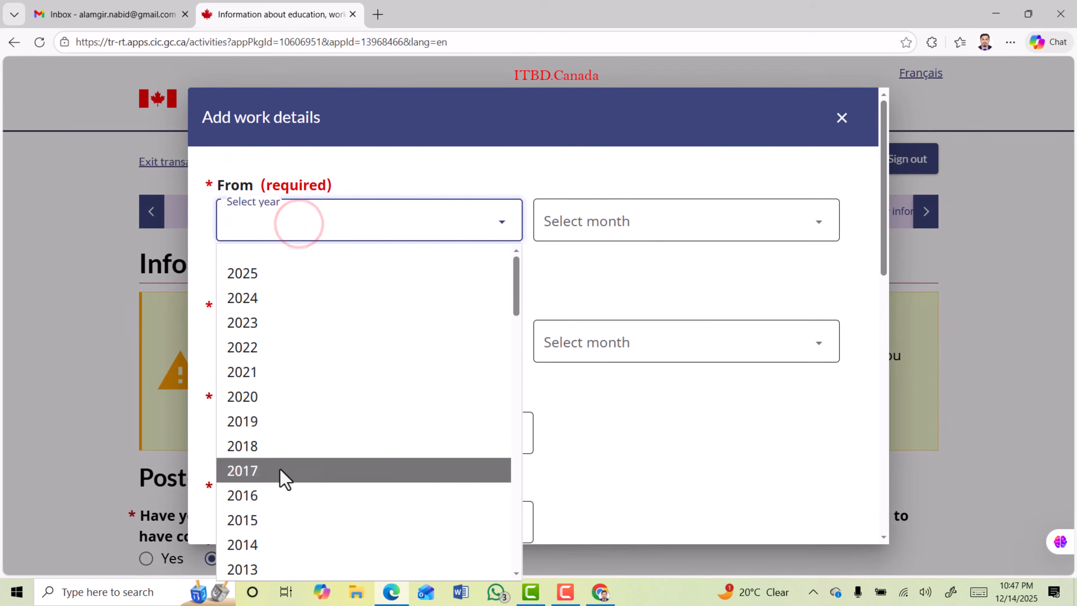
scroll(284, 477, "down", 5)
scroll(280, 471, "up", 5)
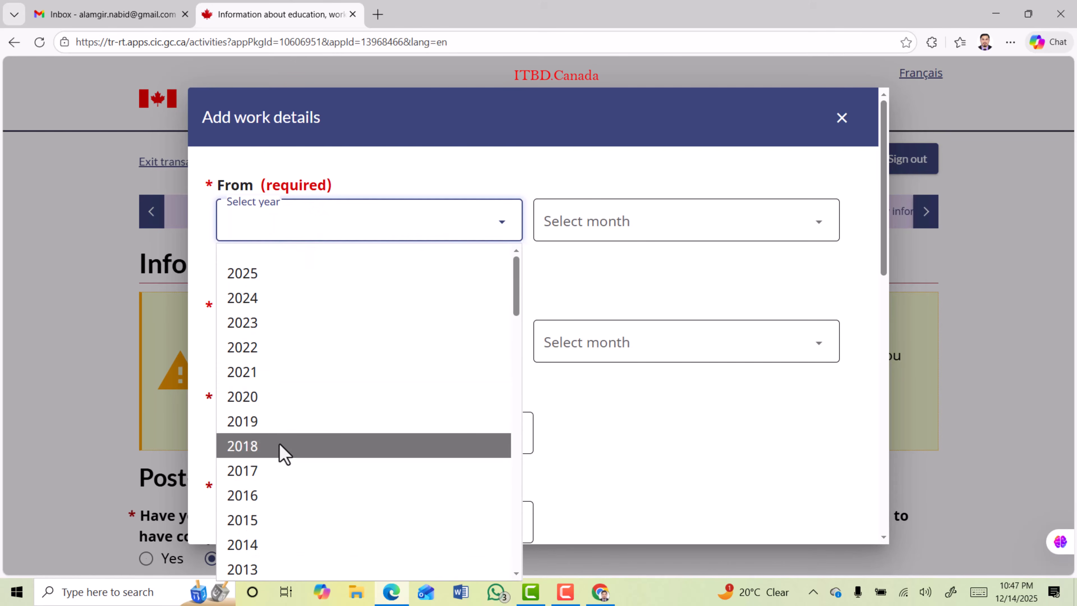
scroll(276, 426, "down", 3)
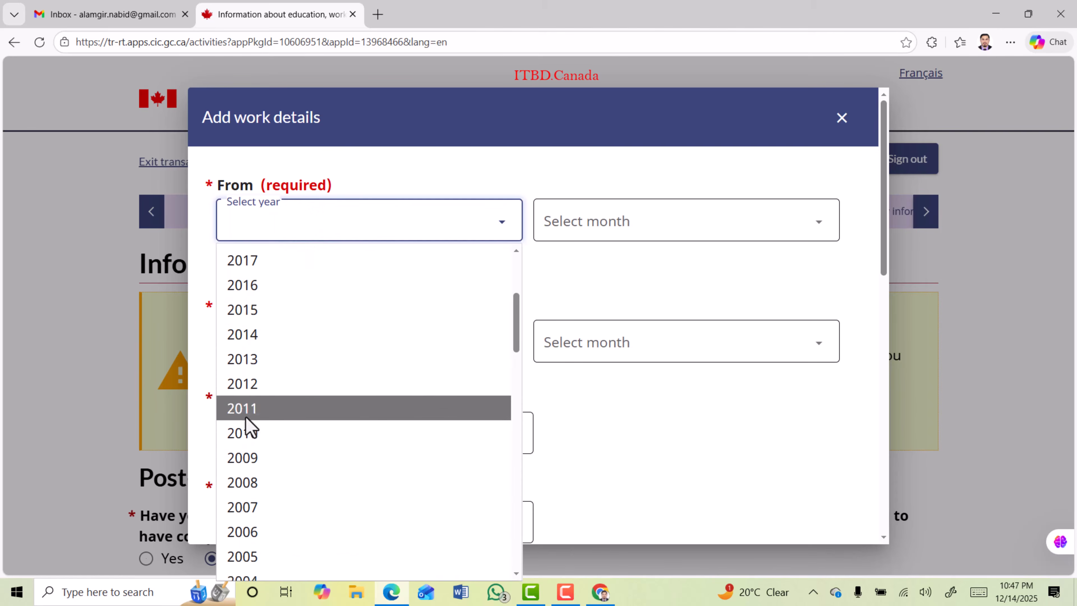
left_click(270, 434)
left_click(621, 225)
left_click(576, 272)
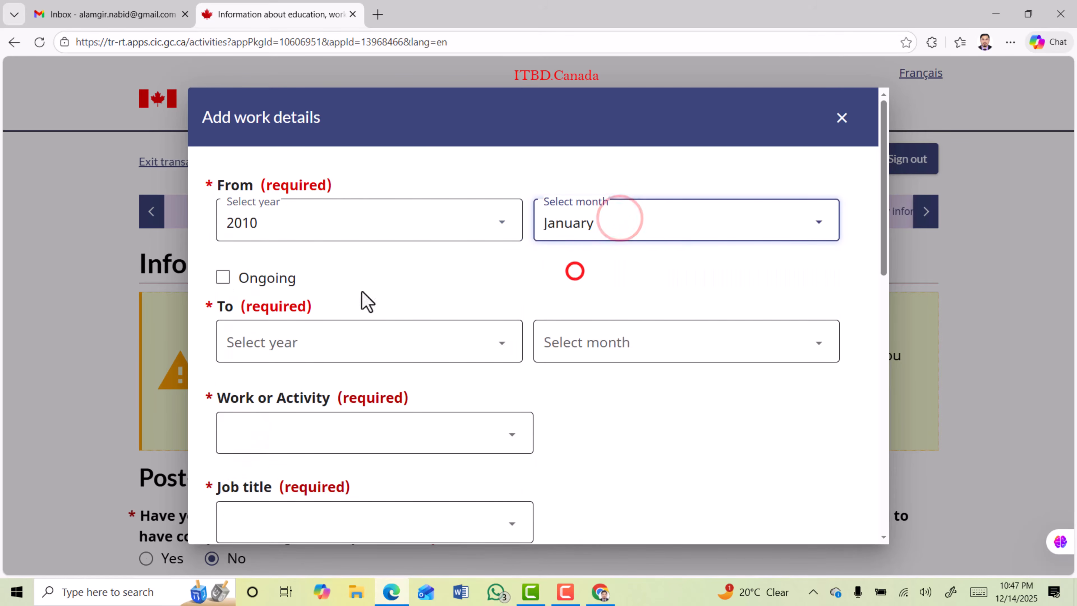
left_click(223, 277)
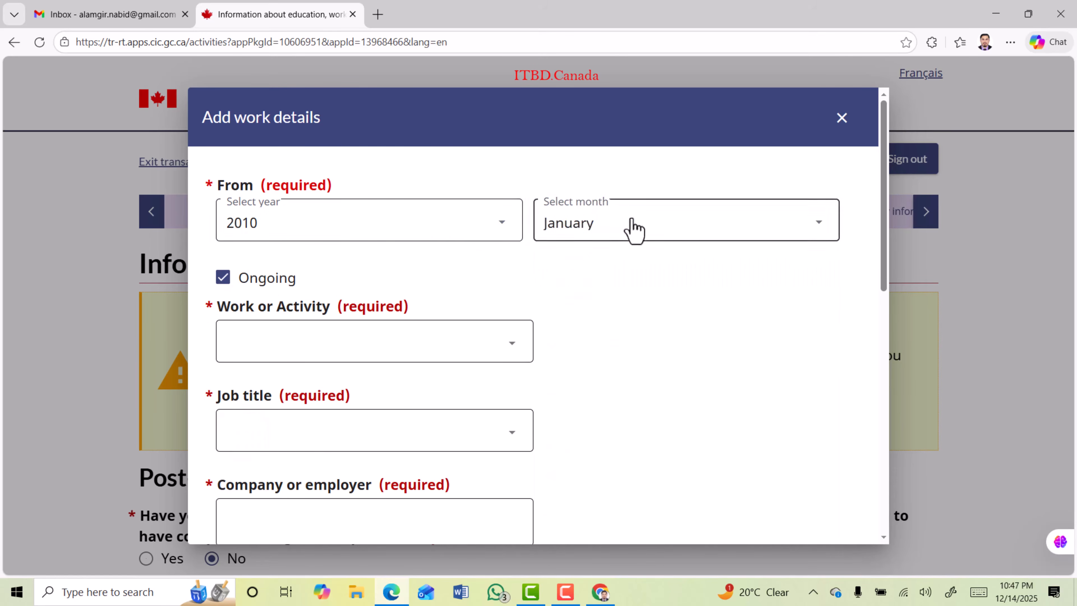
Step: Set the work type to Education, law and social, community and government services occupations, with the job title Armour Officer
scroll(343, 278, "down", 2)
left_click(410, 269)
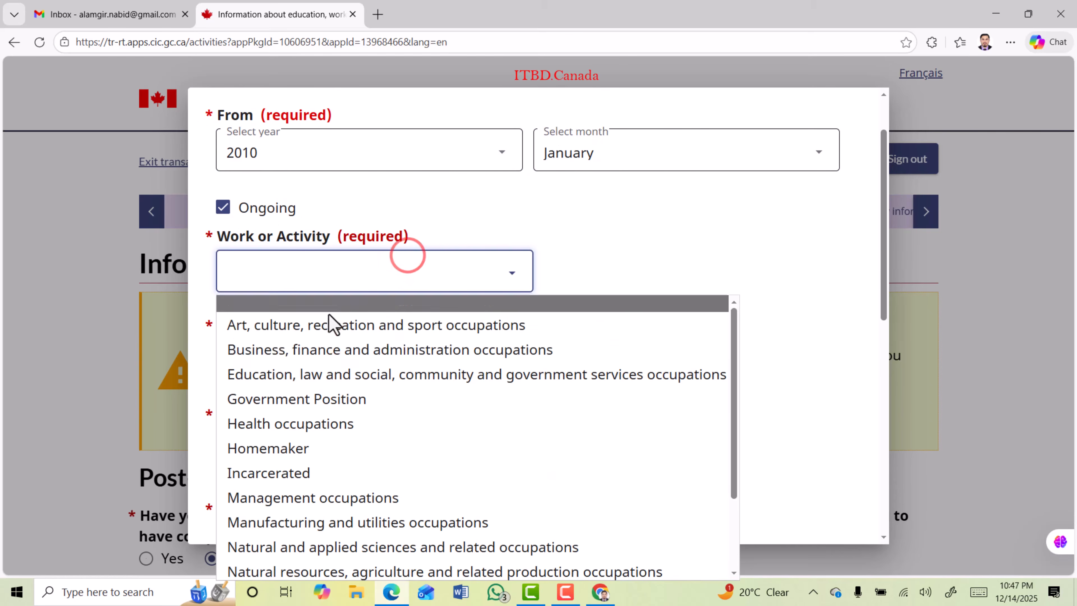
scroll(322, 403, "down", 2)
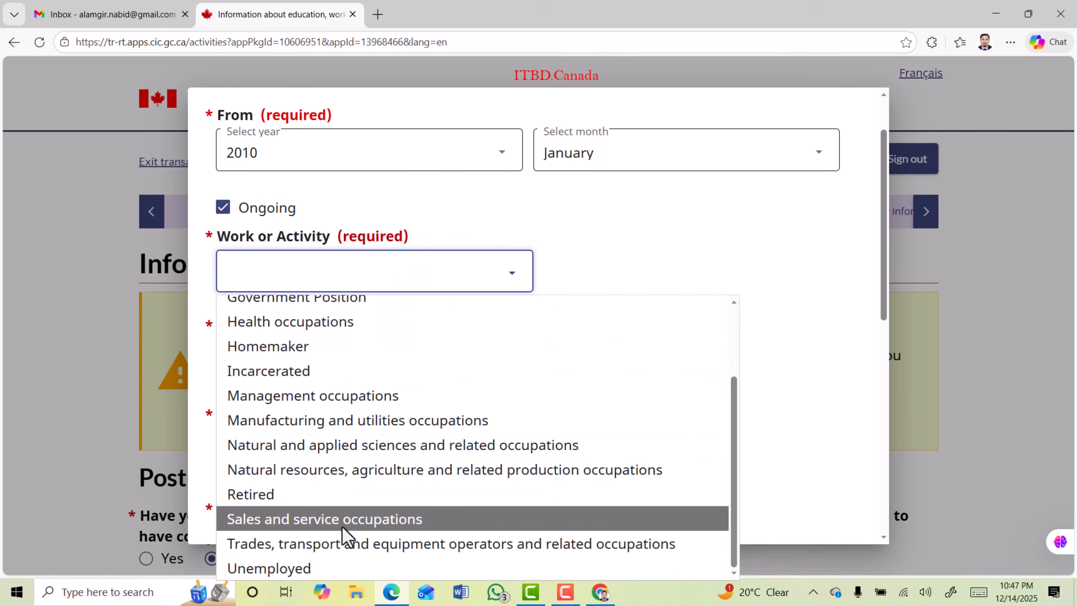
scroll(343, 488, "up", 2)
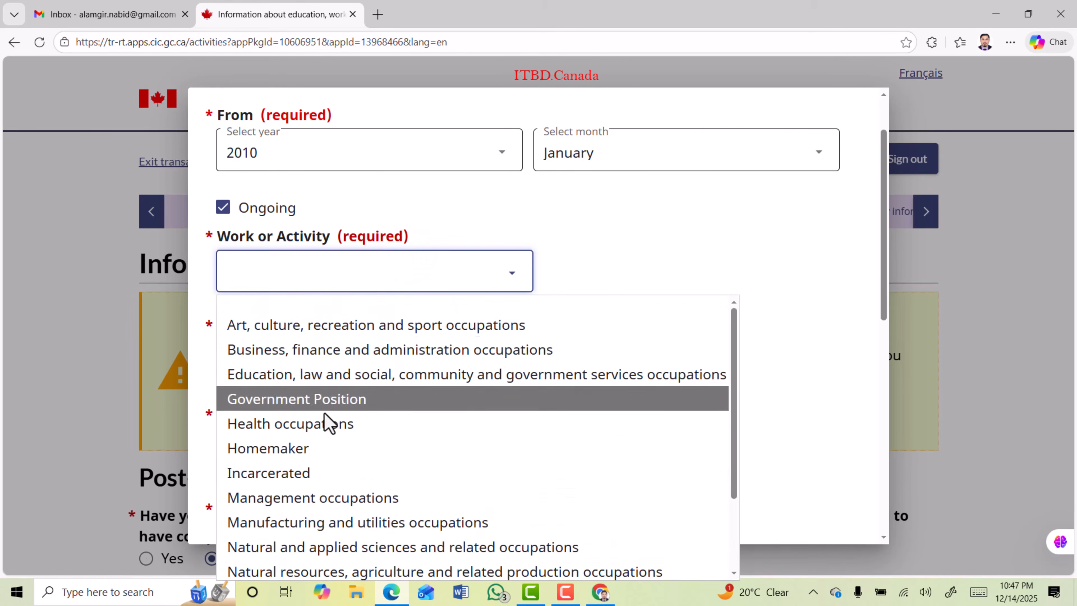
left_click(342, 374)
left_click(313, 360)
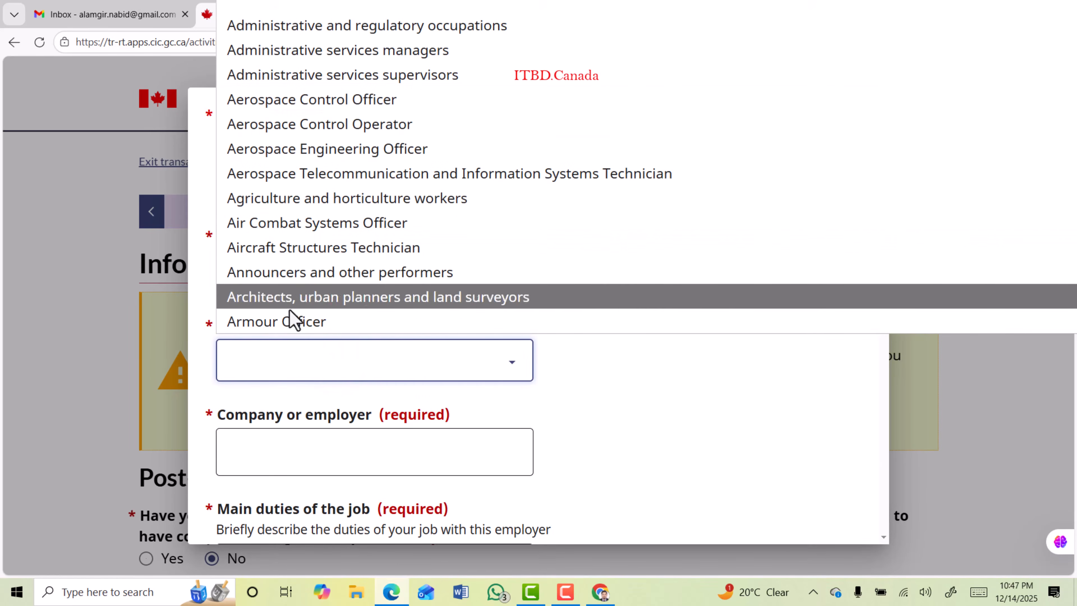
left_click(287, 317)
Step: Enter ABC CO as the company or employer and JOB as the main duties
scroll(305, 297, "down", 5)
left_click(295, 238)
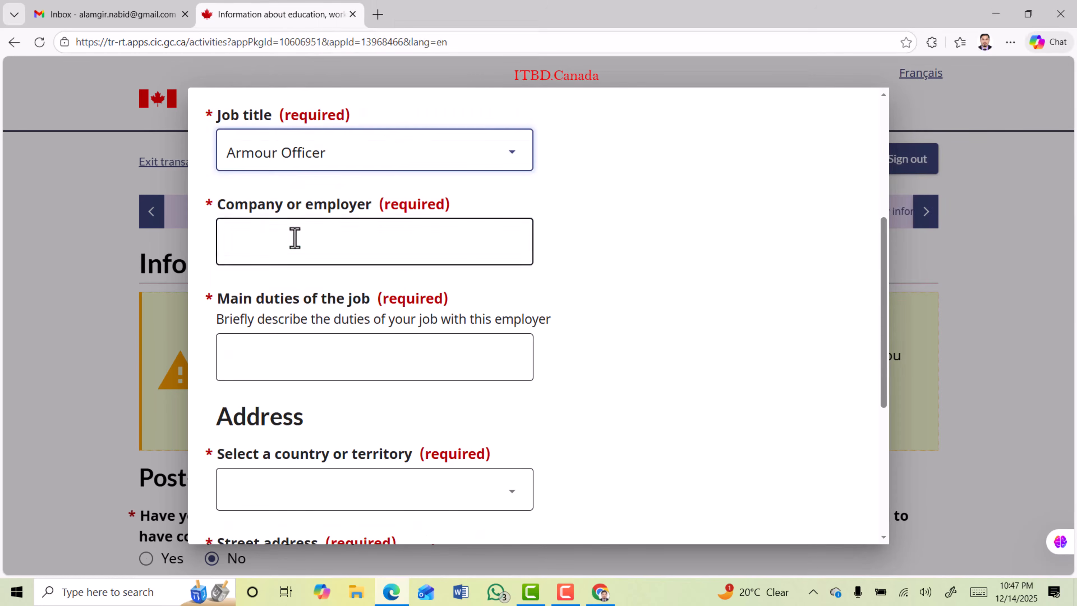
left_click_drag(217, 299, 361, 299)
left_click(279, 364)
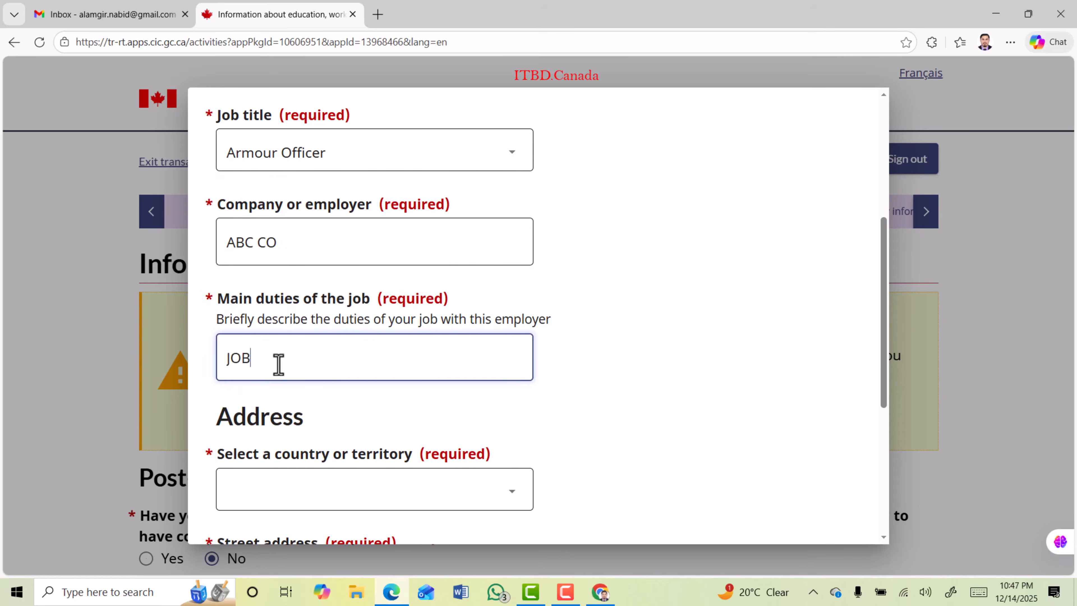
Step: Set the employer's country to Bangladesh, fill in the street address and the city DHAKA, and save the work entry
scroll(279, 364, "down", 5)
left_click(304, 284)
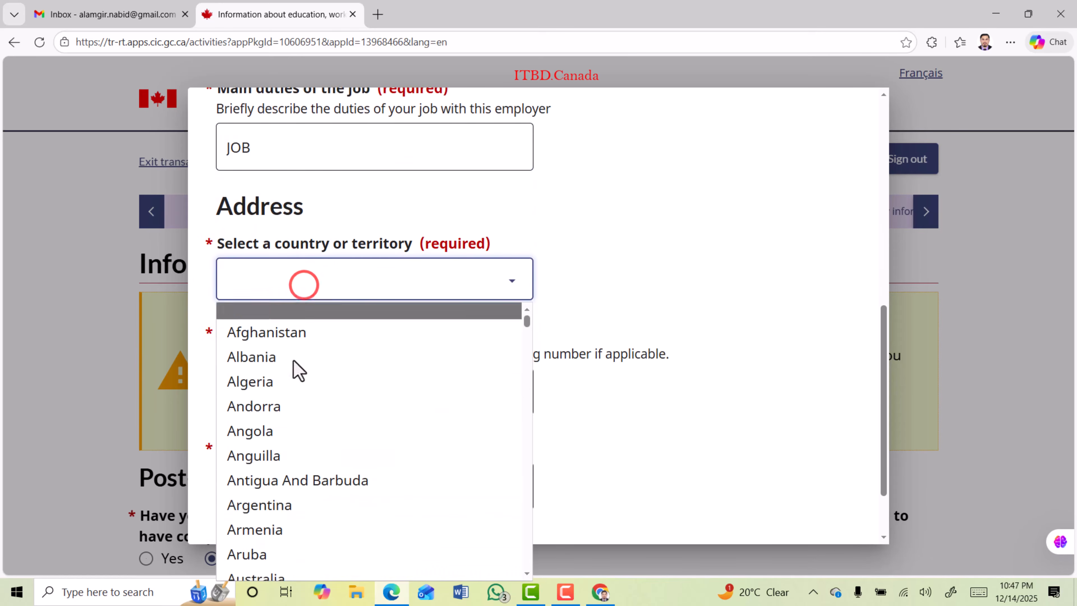
scroll(299, 370, "down", 4)
left_click(280, 445)
scroll(209, 378, "down", 2)
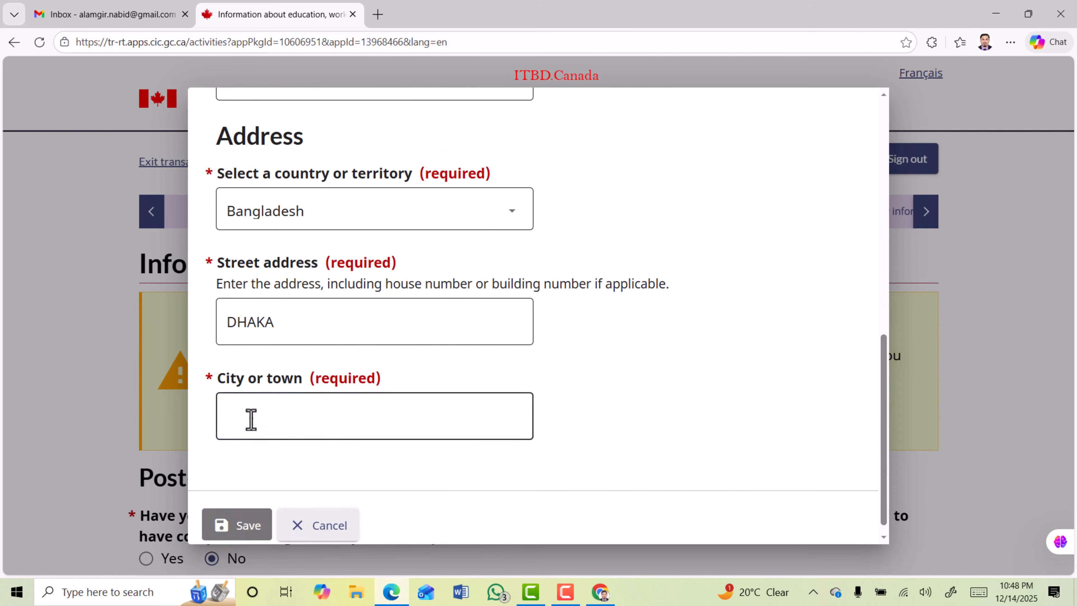
left_click(251, 418)
type("DHAKA")
left_click(245, 525)
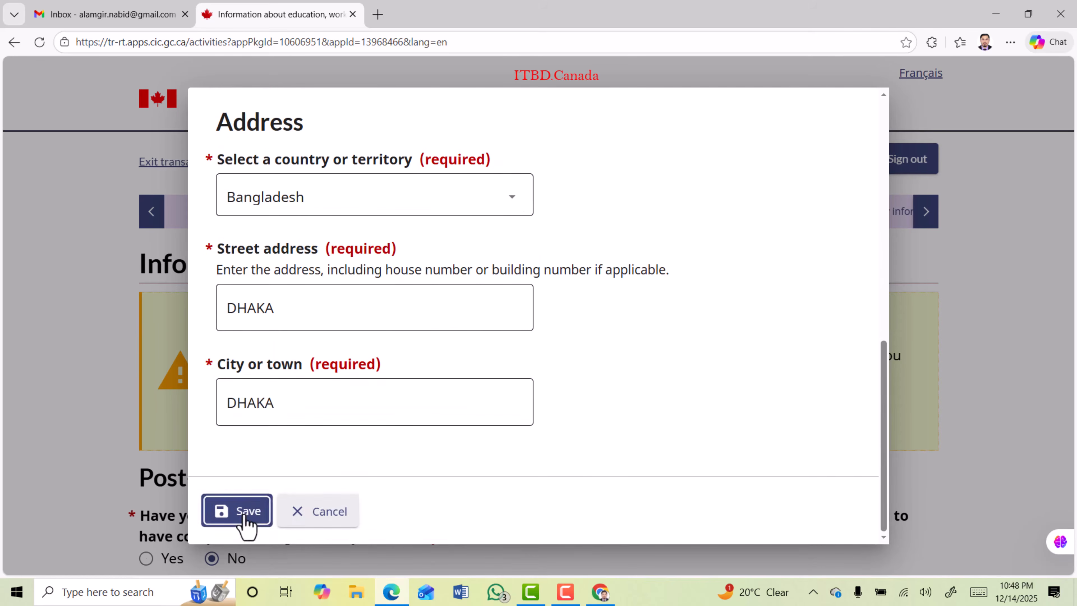
Step: Save the education and work history and continue to the travel history question covering the past 5 years
scroll(485, 371, "down", 15)
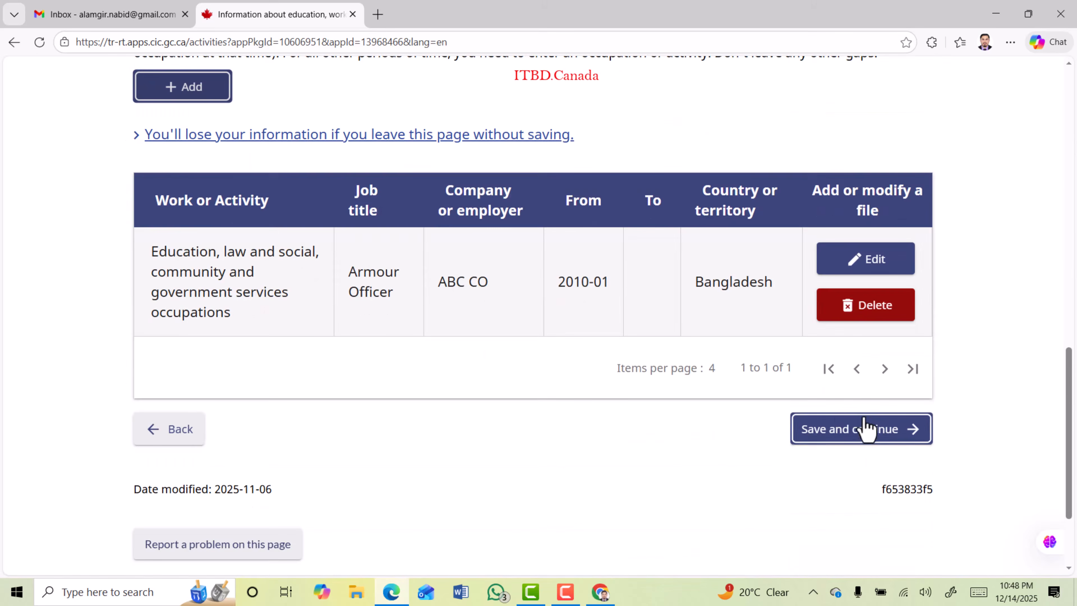
left_click(848, 433)
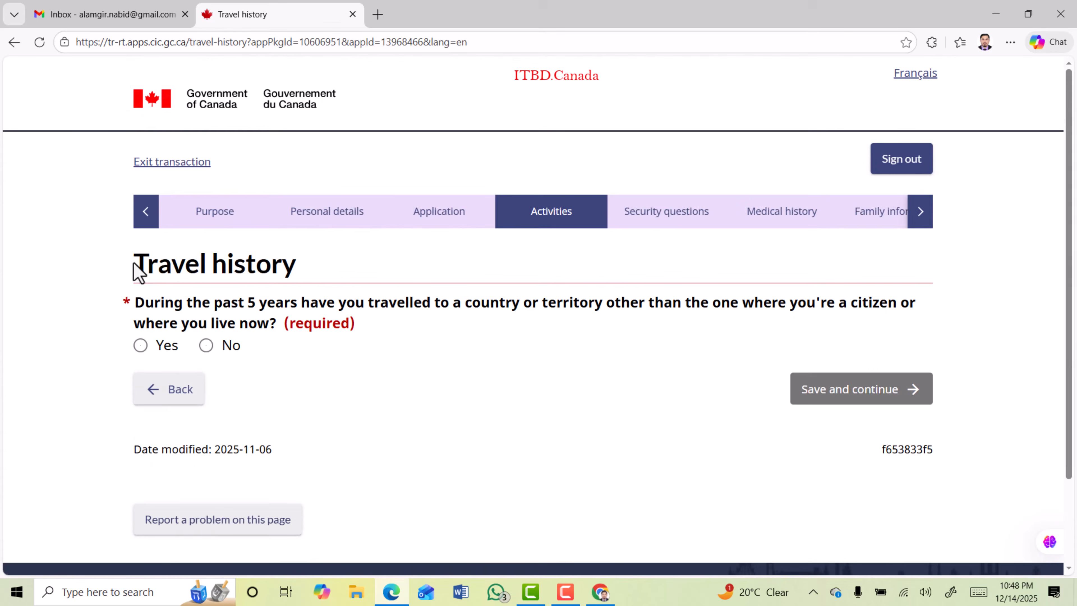
left_click_drag(134, 263, 308, 271)
left_click_drag(193, 306, 356, 306)
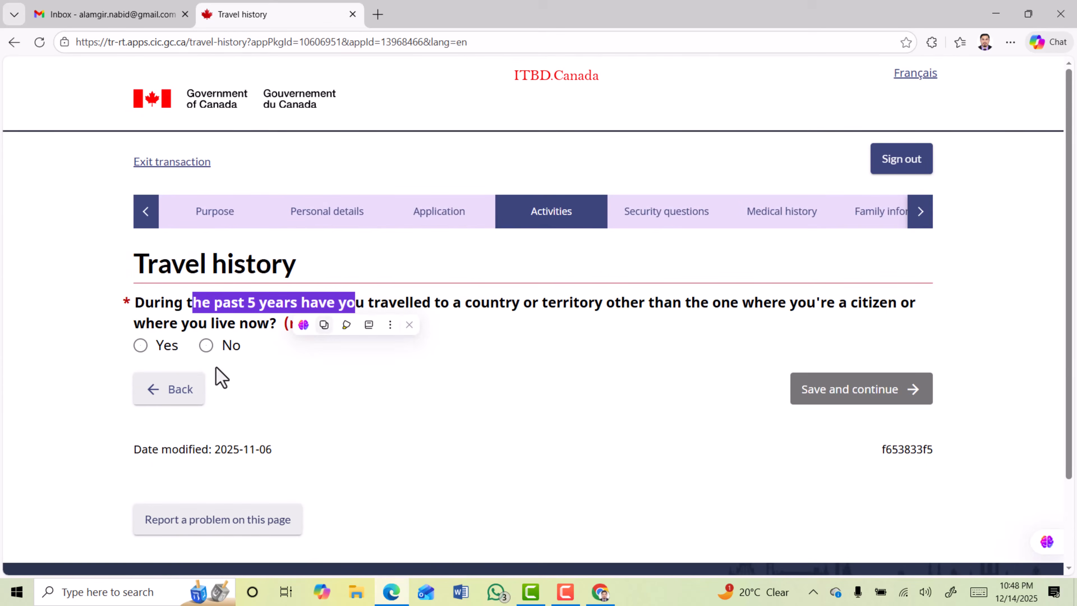
left_click(140, 345)
scroll(144, 361, "down", 2)
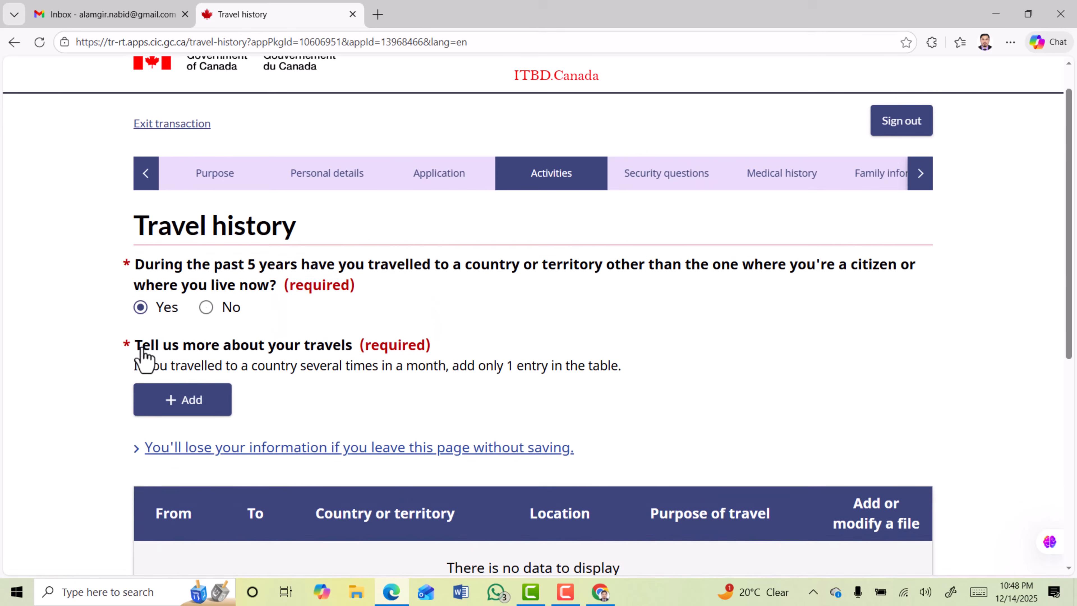
left_click(178, 368)
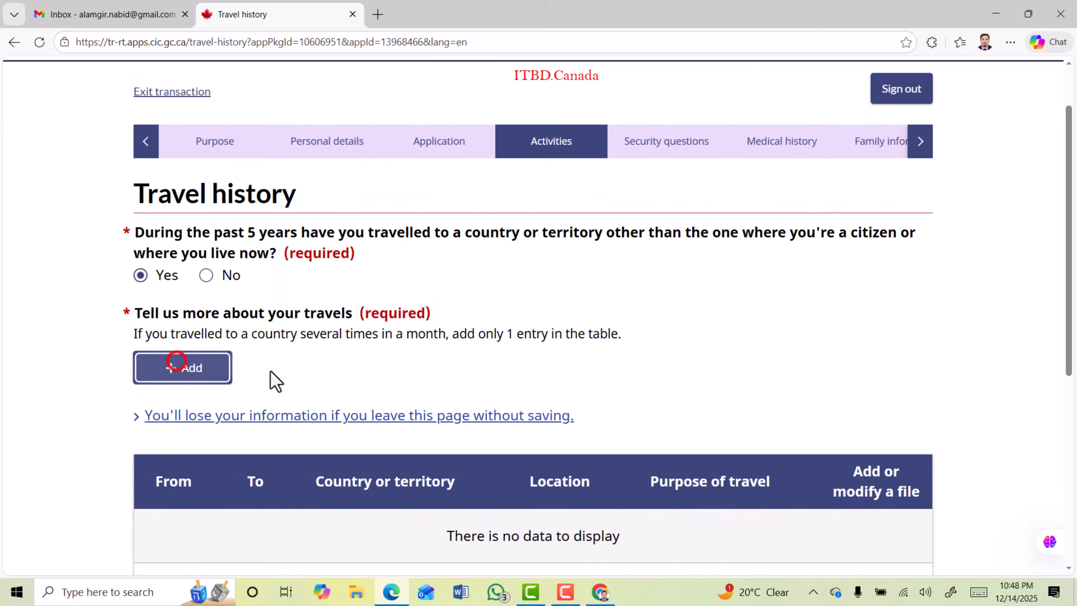
scroll(385, 317, "down", 3)
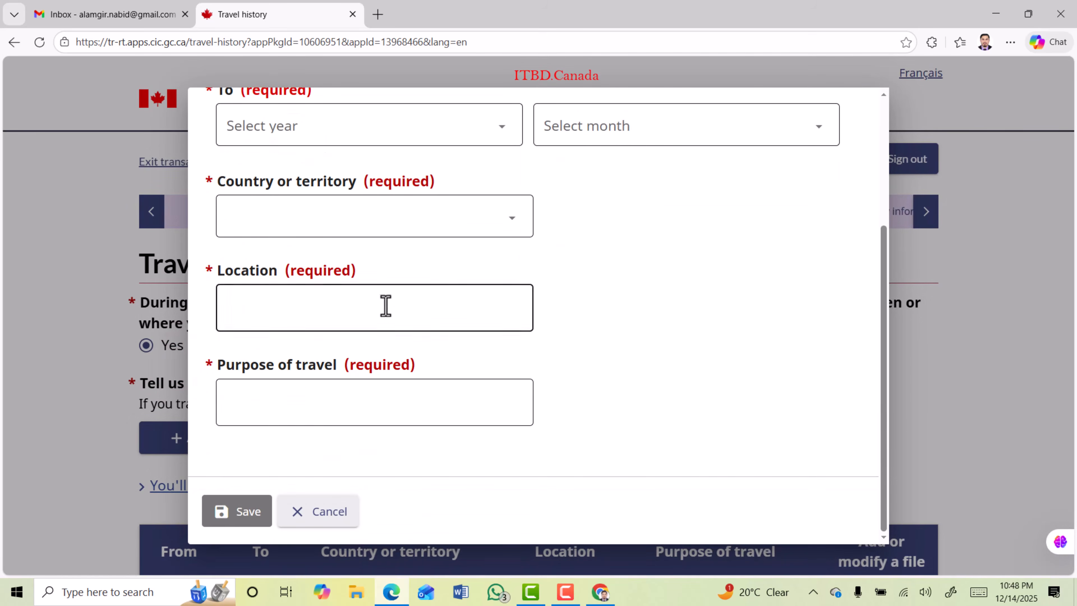
scroll(392, 313, "up", 3)
scroll(393, 313, "down", 3)
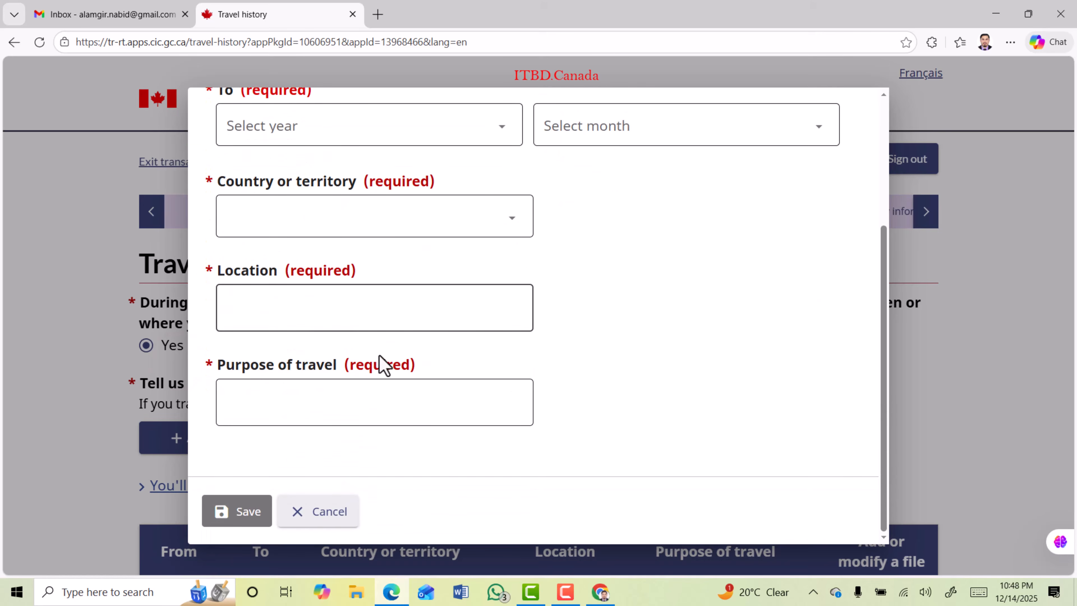
left_click(325, 520)
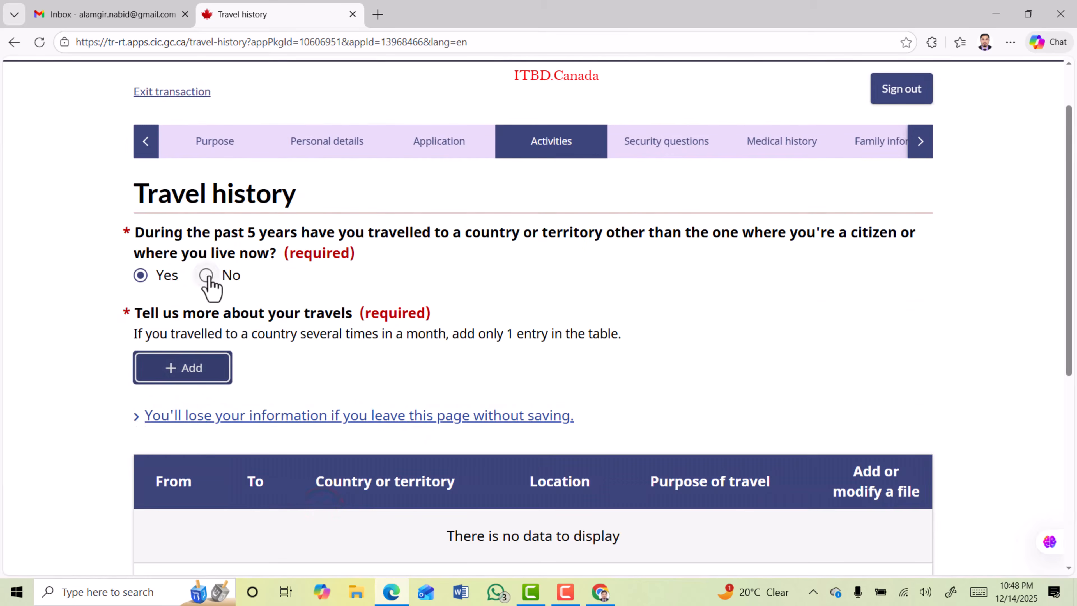
Step: Answer No to travel in the past 5 years, continue, and answer No to overstaying, studying or working in Canada without authorization
left_click(207, 275)
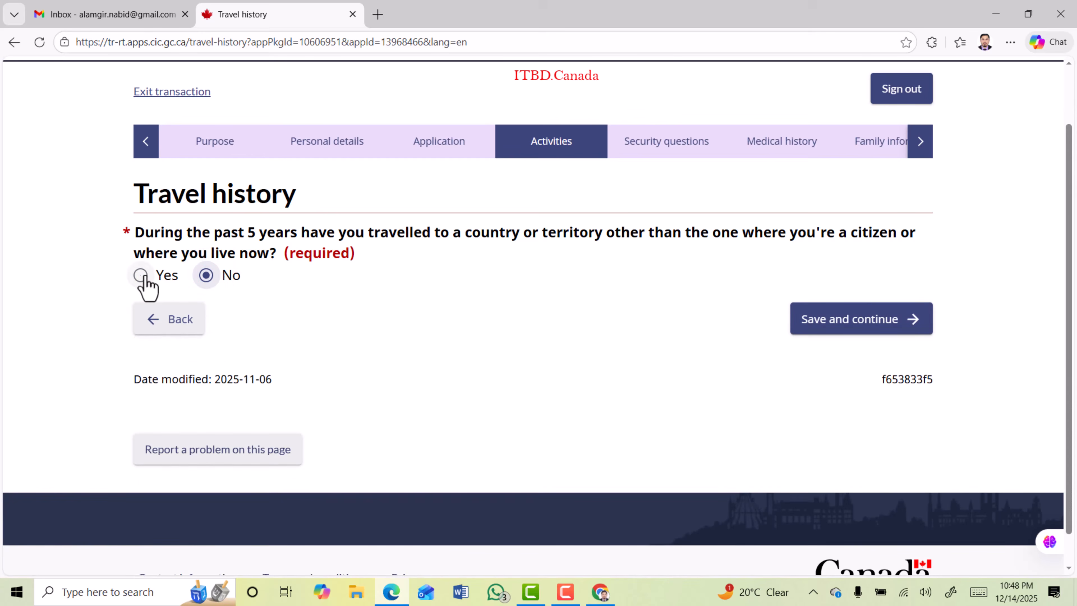
left_click(888, 316)
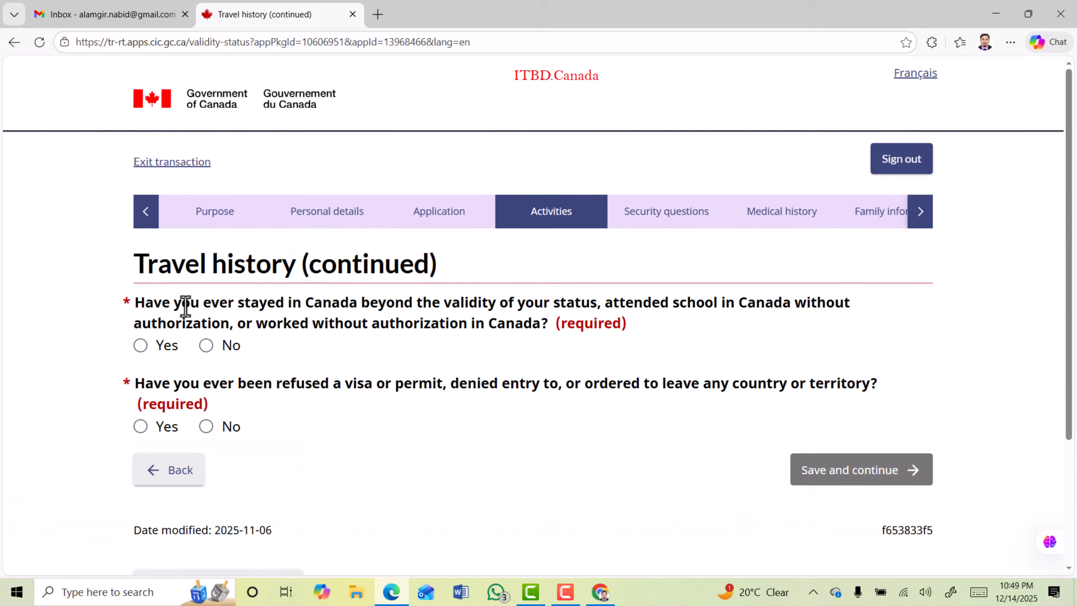
left_click_drag(182, 303, 564, 302)
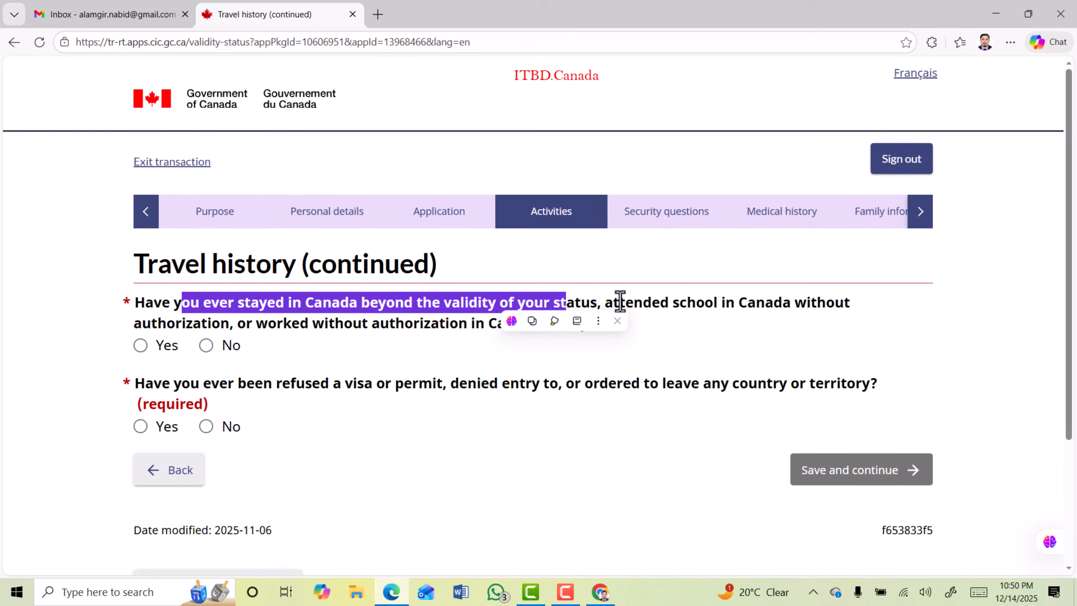
left_click_drag(620, 302, 776, 305)
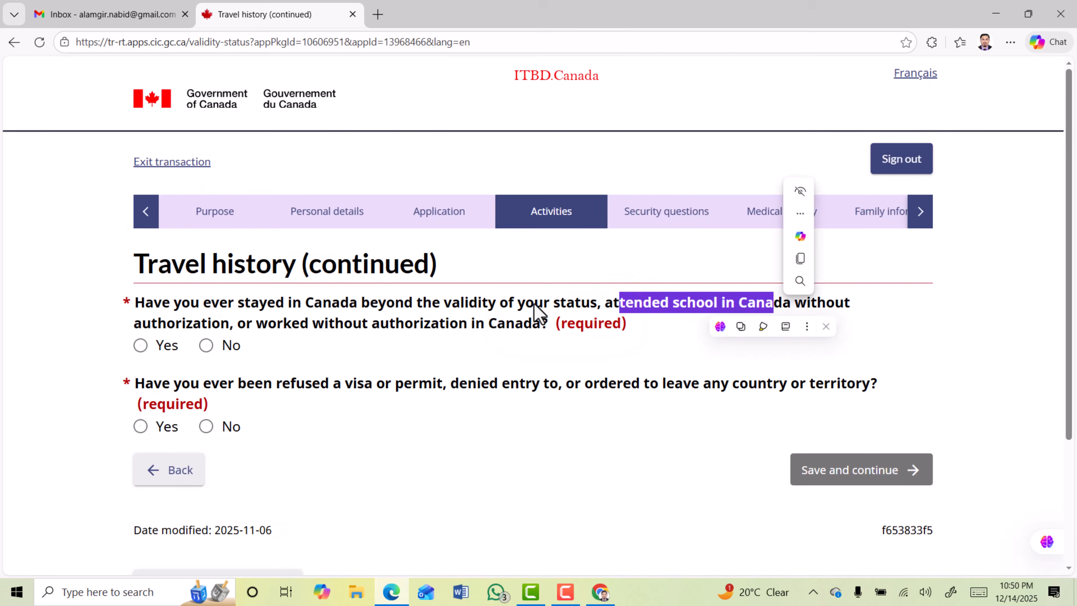
left_click_drag(267, 328, 525, 324)
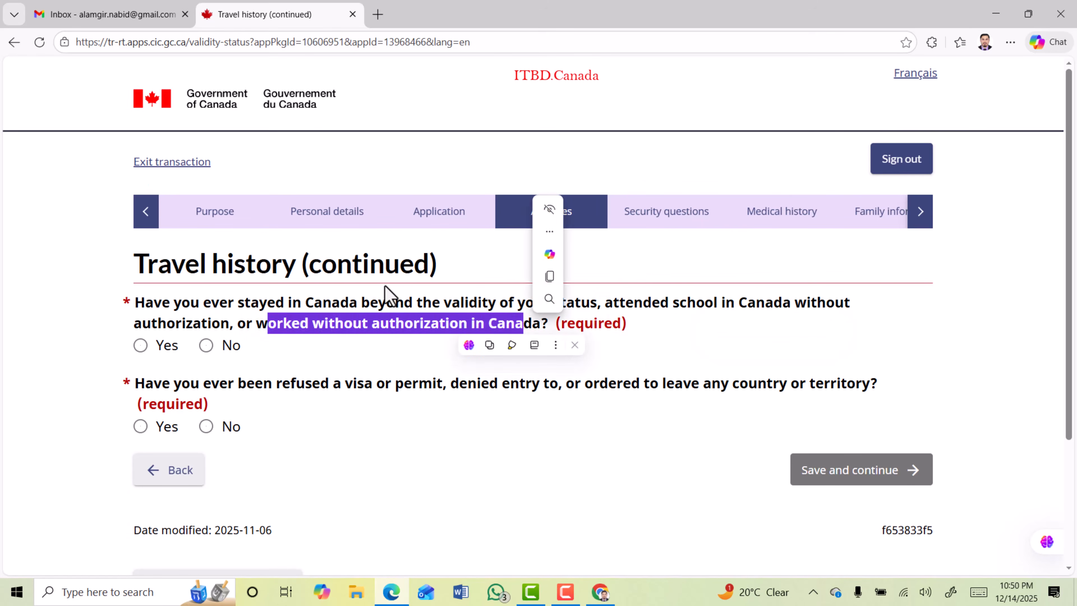
left_click(374, 303)
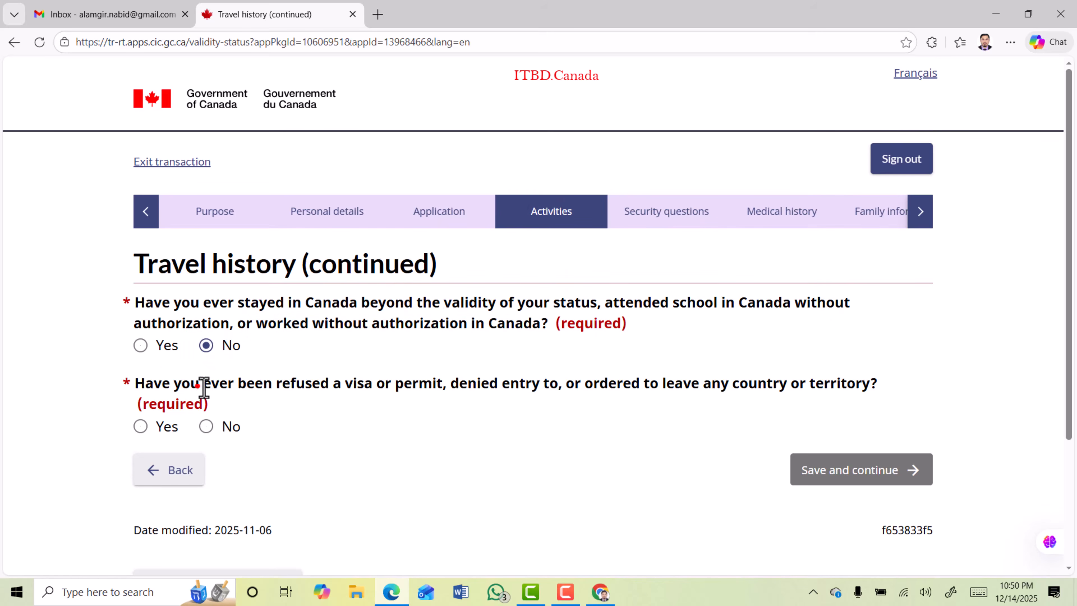
Step: Answer No to ever being refused a visa or permit, denied entry or ordered to leave a country, and save and continue
left_click_drag(198, 385, 686, 389)
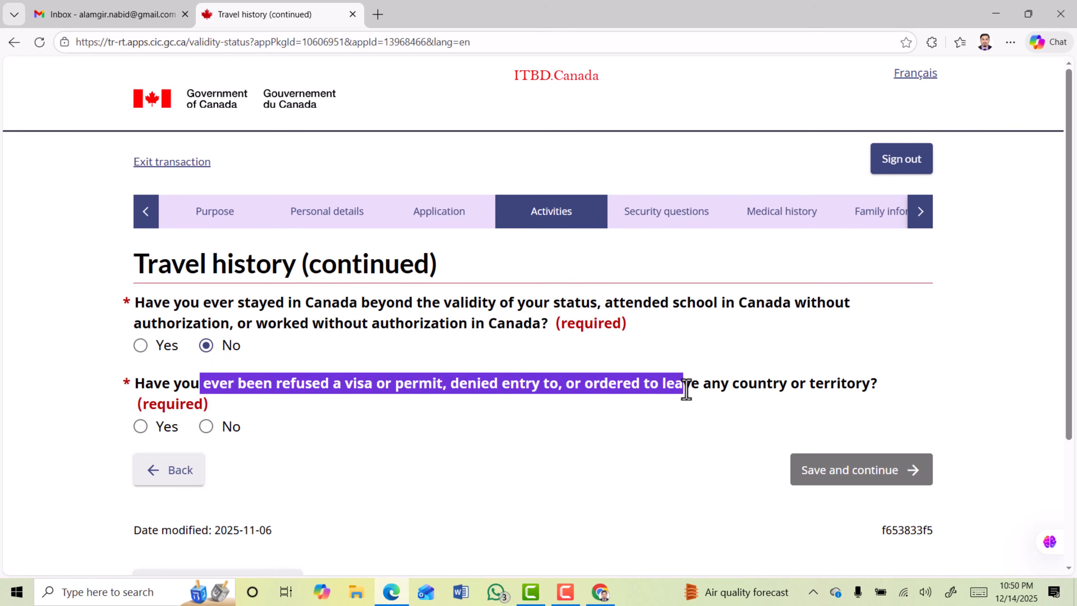
left_click_drag(855, 390, 856, 389)
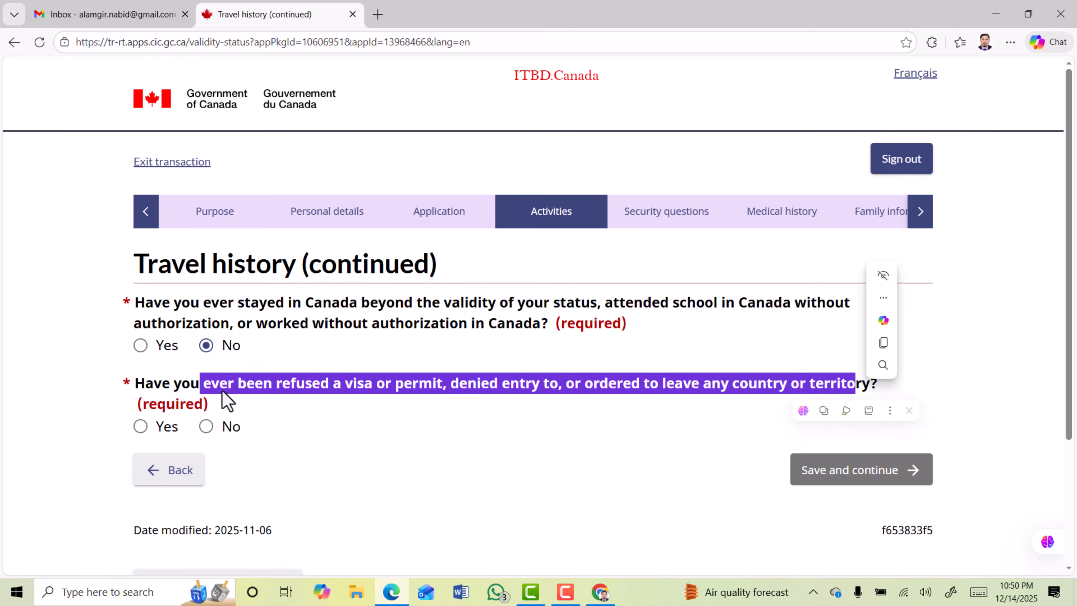
left_click(179, 379)
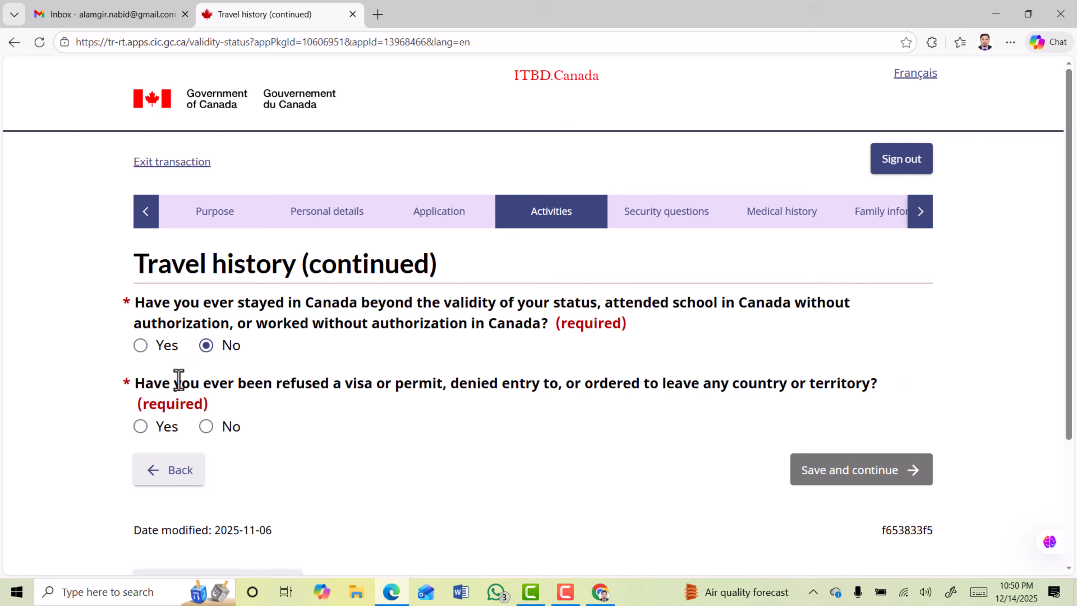
left_click_drag(261, 384, 375, 386)
left_click(553, 383)
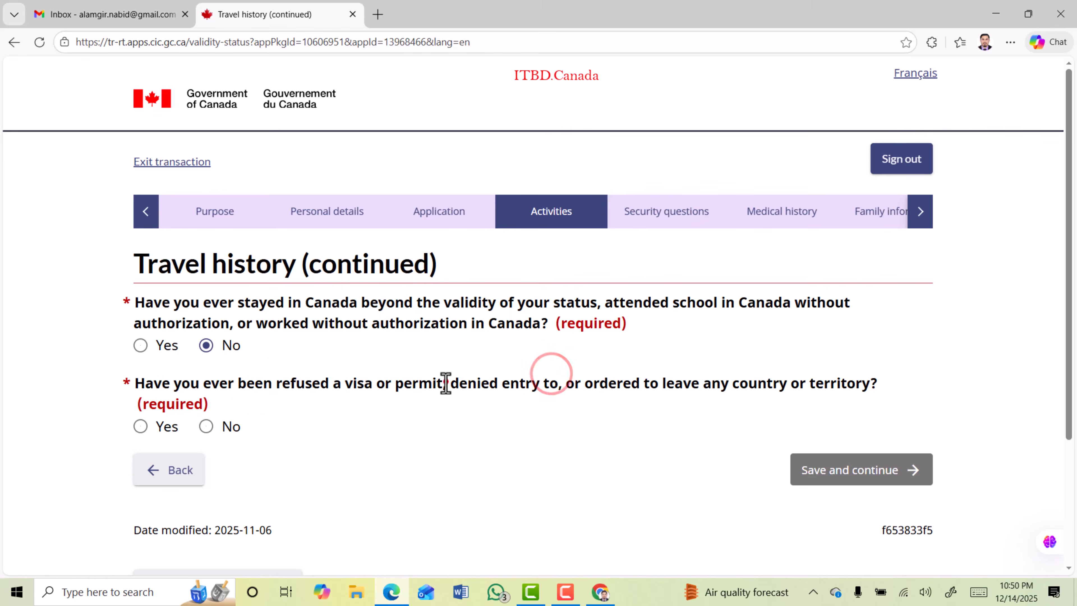
left_click_drag(446, 383, 712, 386)
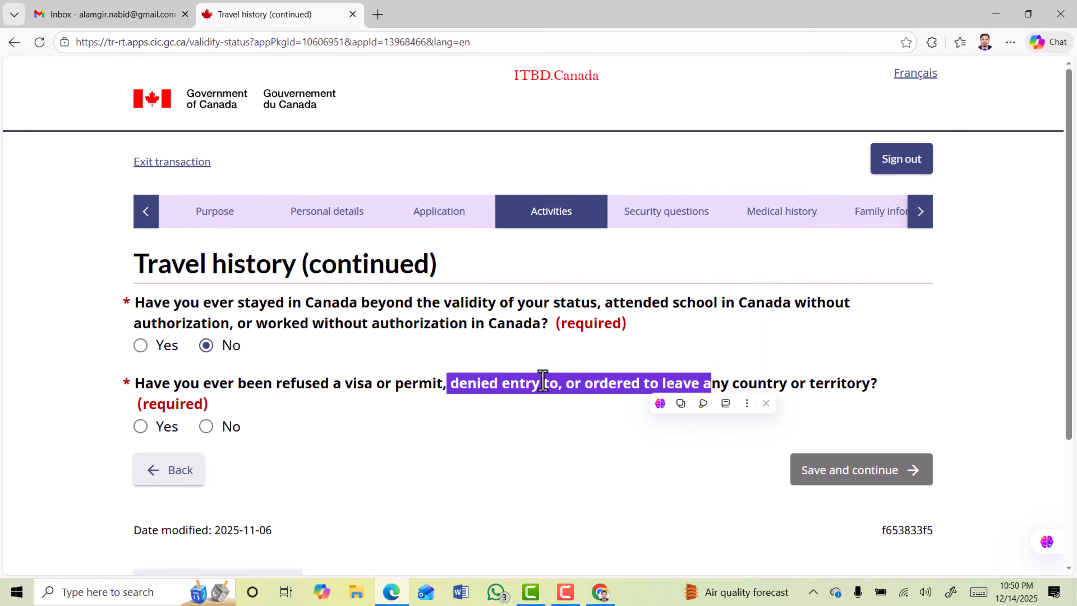
left_click(325, 384)
left_click(207, 426)
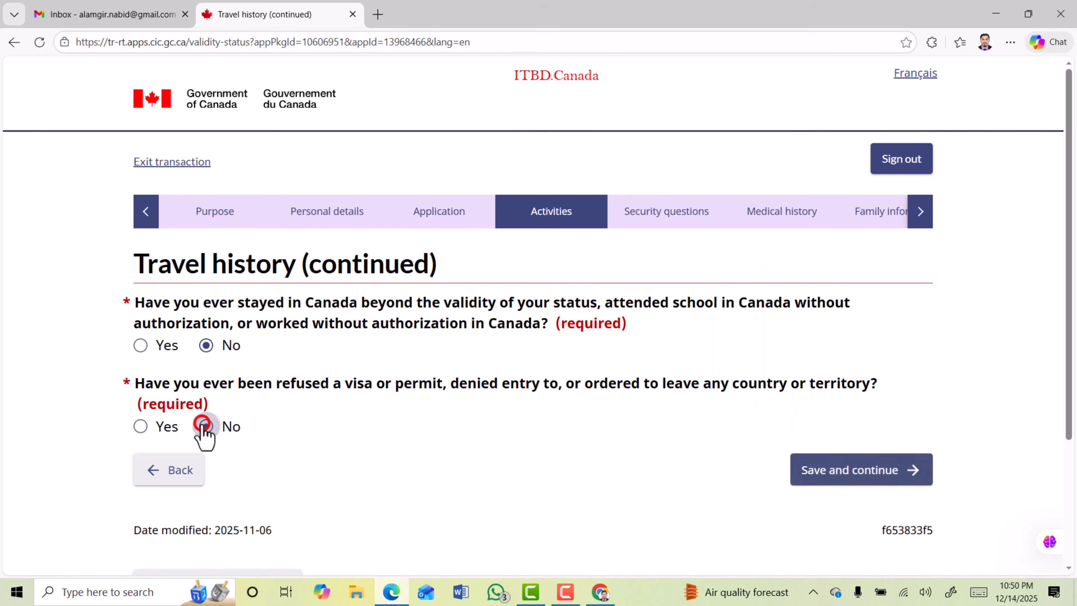
left_click(850, 479)
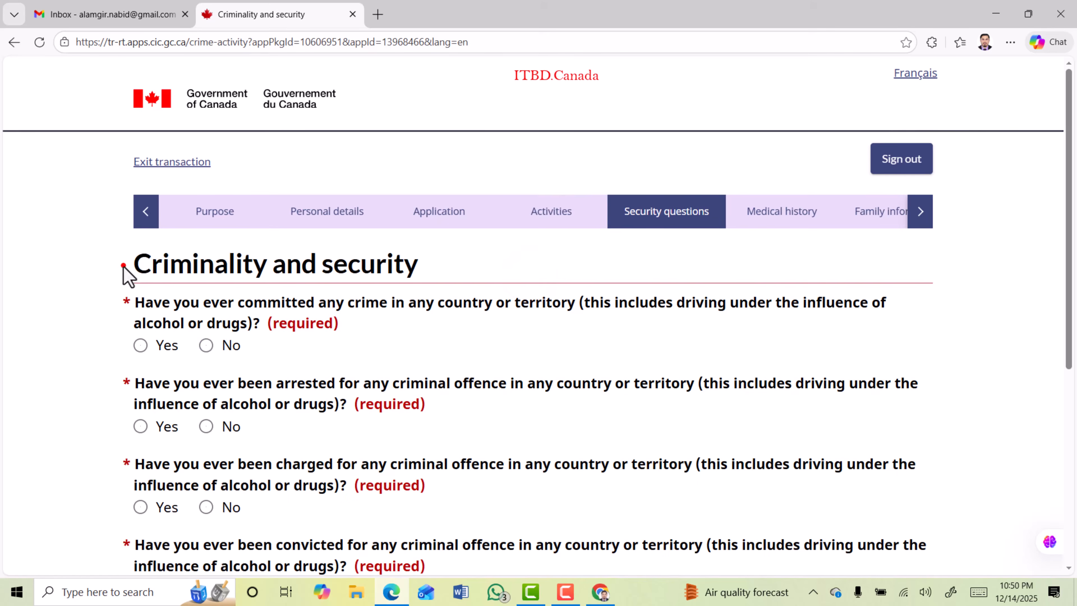
Step: Answer No to all four criminality questions on committed crimes, arrests, charges and convictions, and save and continue
left_click_drag(124, 268, 469, 276)
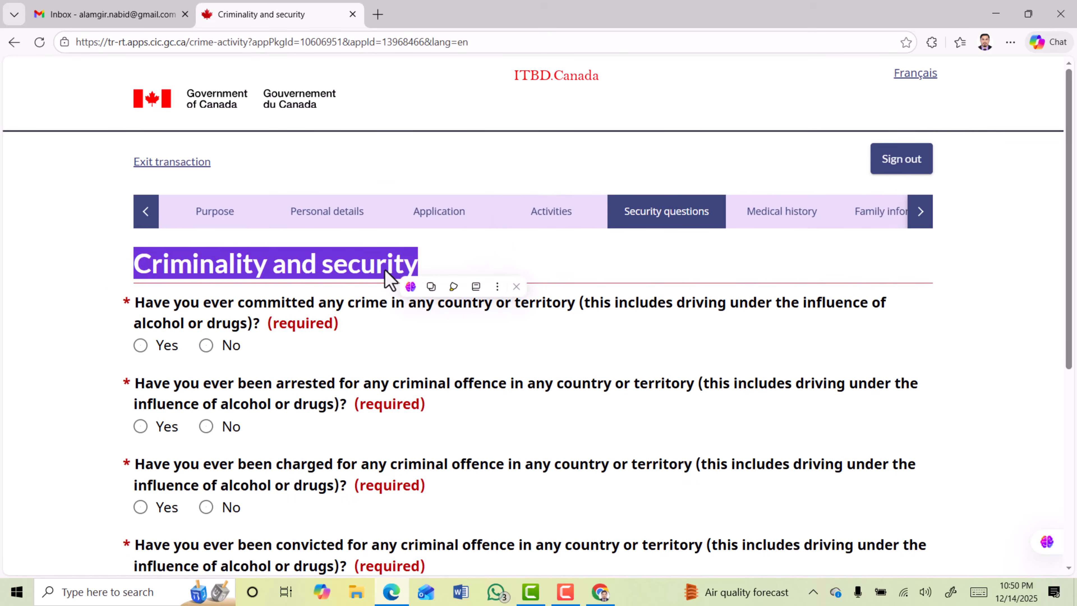
scroll(220, 232, "down", 3)
left_click(206, 285)
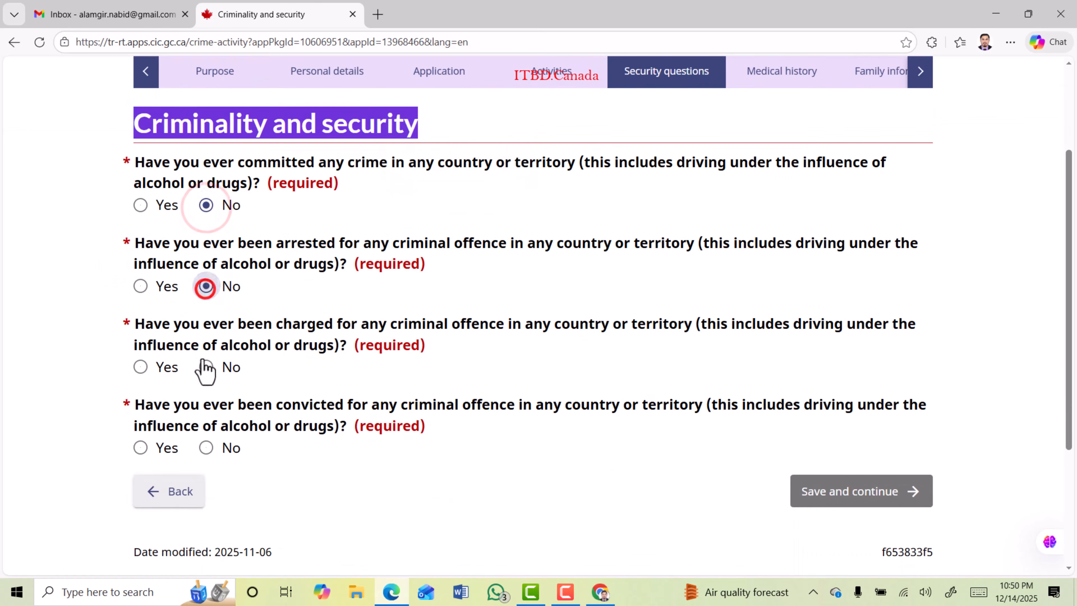
left_click(206, 366)
left_click(206, 447)
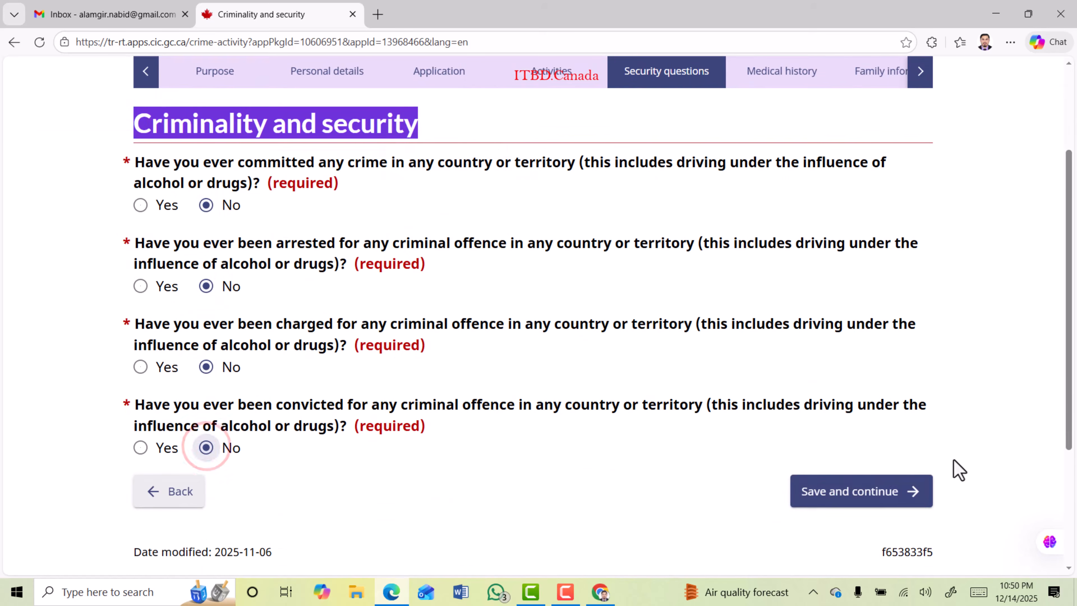
left_click(831, 493)
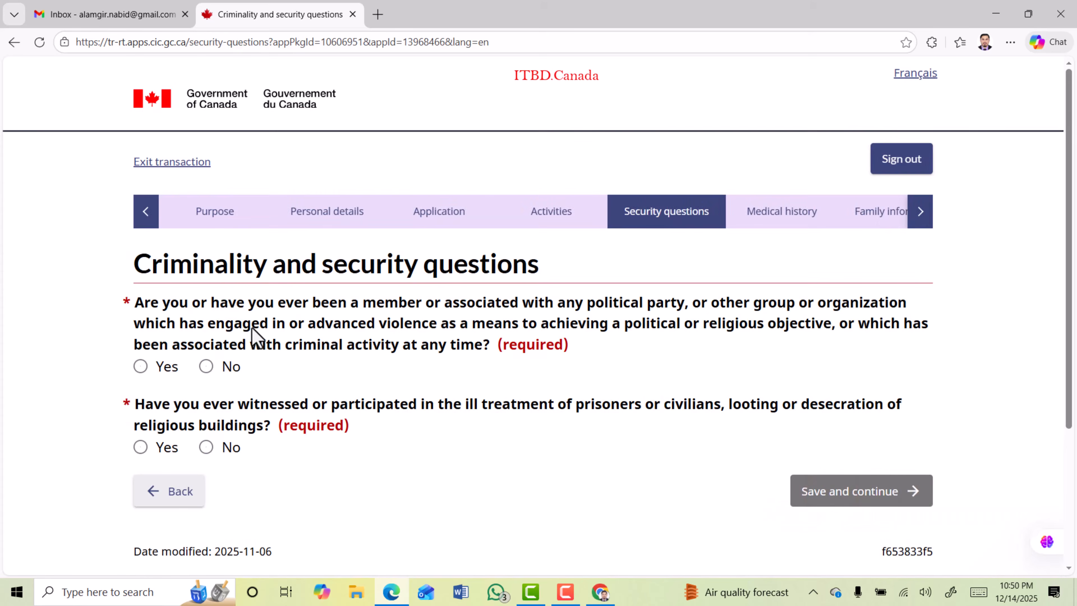
Step: Review the question on association with violent or criminal political parties, groups or organizations, and answer No
left_click_drag(192, 302, 485, 351)
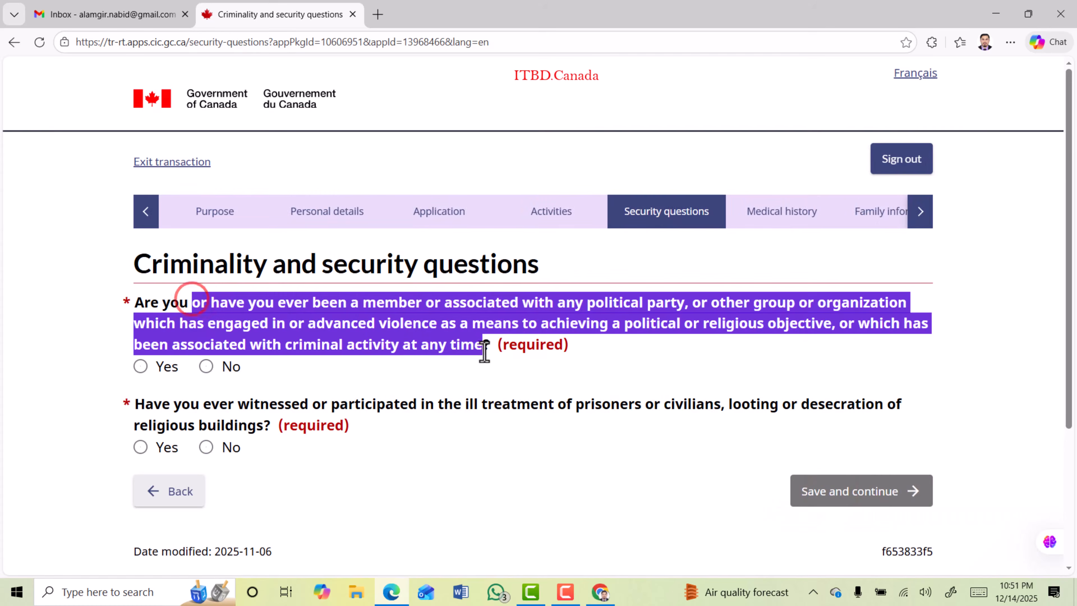
left_click(274, 304)
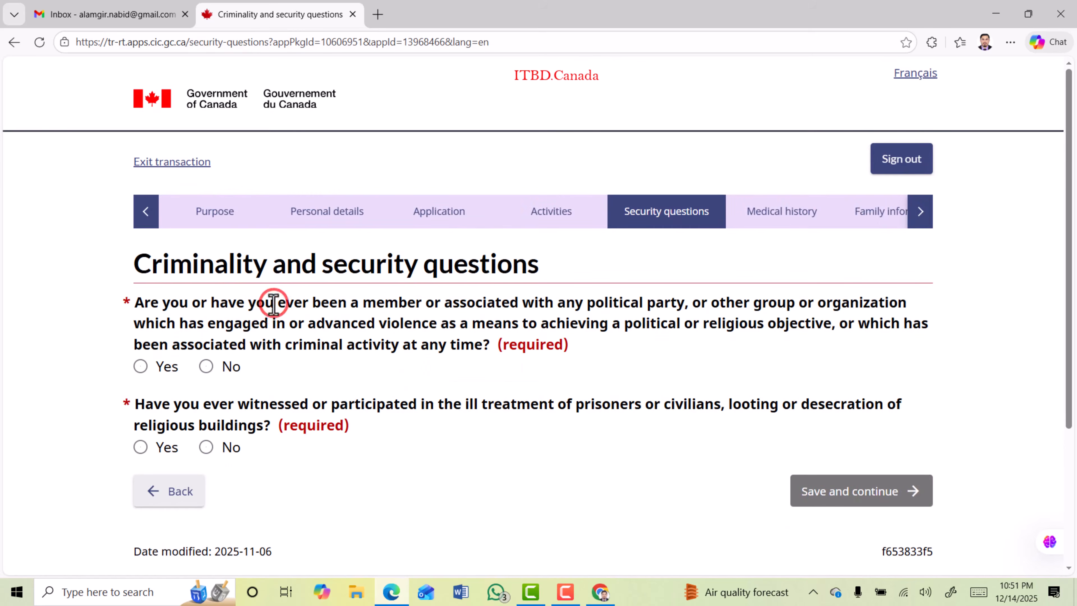
left_click_drag(301, 326, 699, 330)
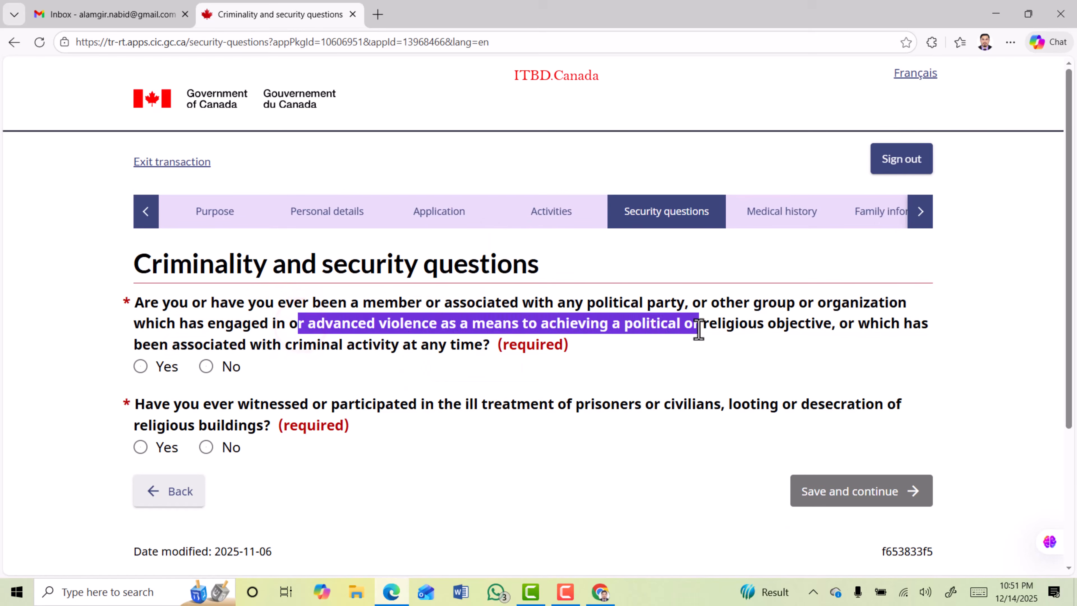
left_click(862, 317)
left_click_drag(700, 325, 846, 328)
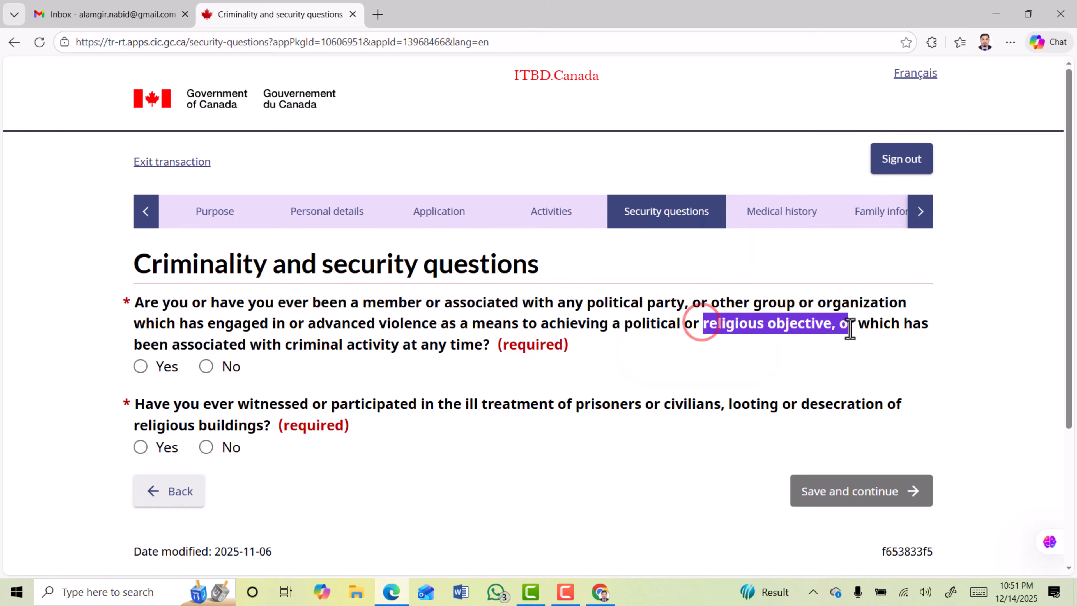
left_click(411, 312)
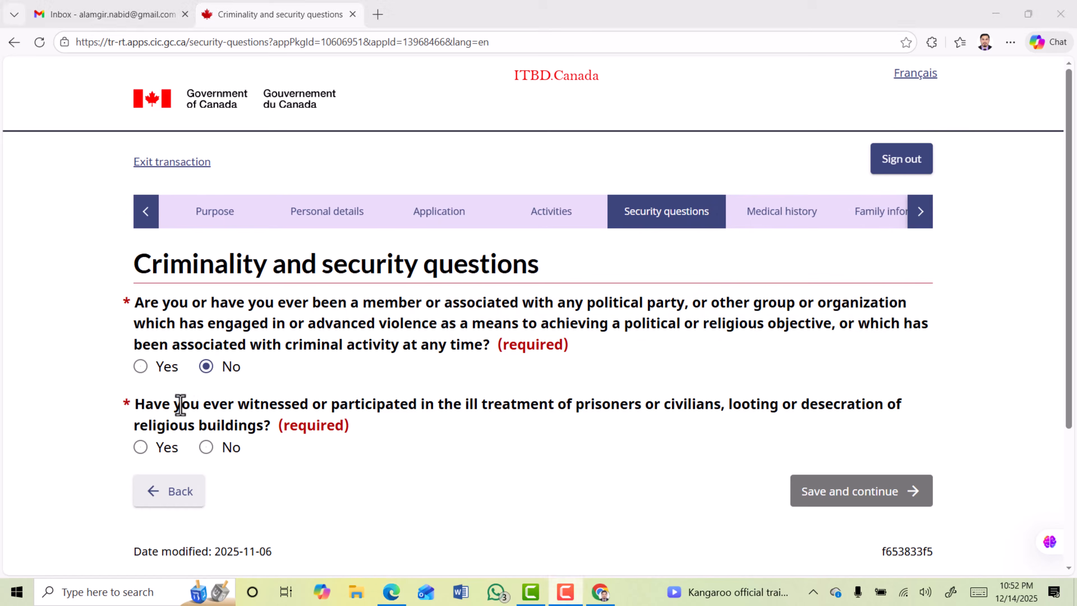
Step: Review the question on ill treatment of prisoners or civilians, looting or desecration, answer No, and save and continue
left_click_drag(181, 405, 425, 407)
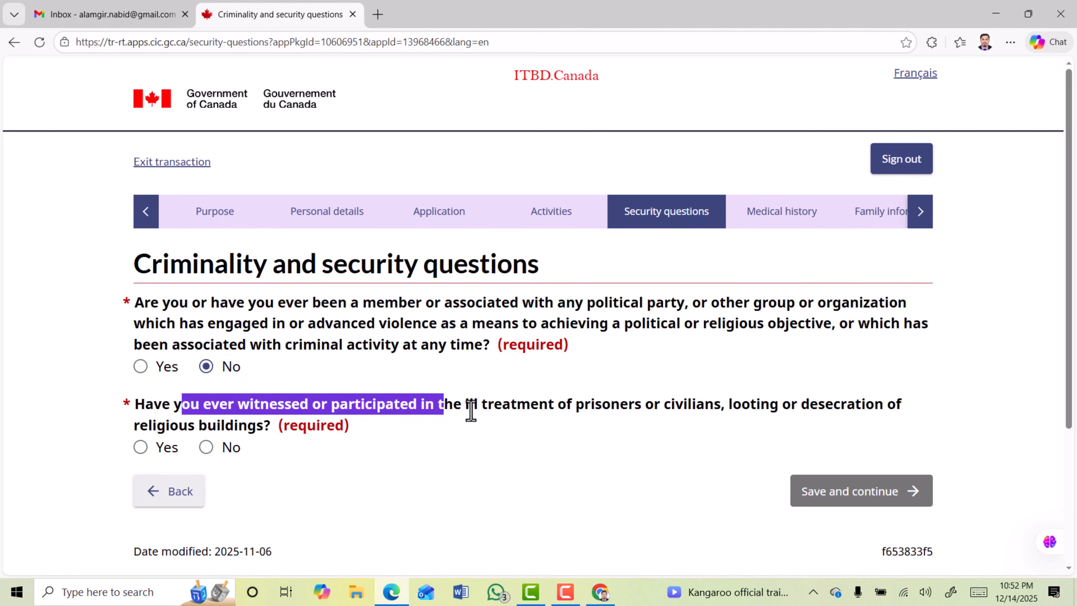
left_click_drag(471, 409, 716, 403)
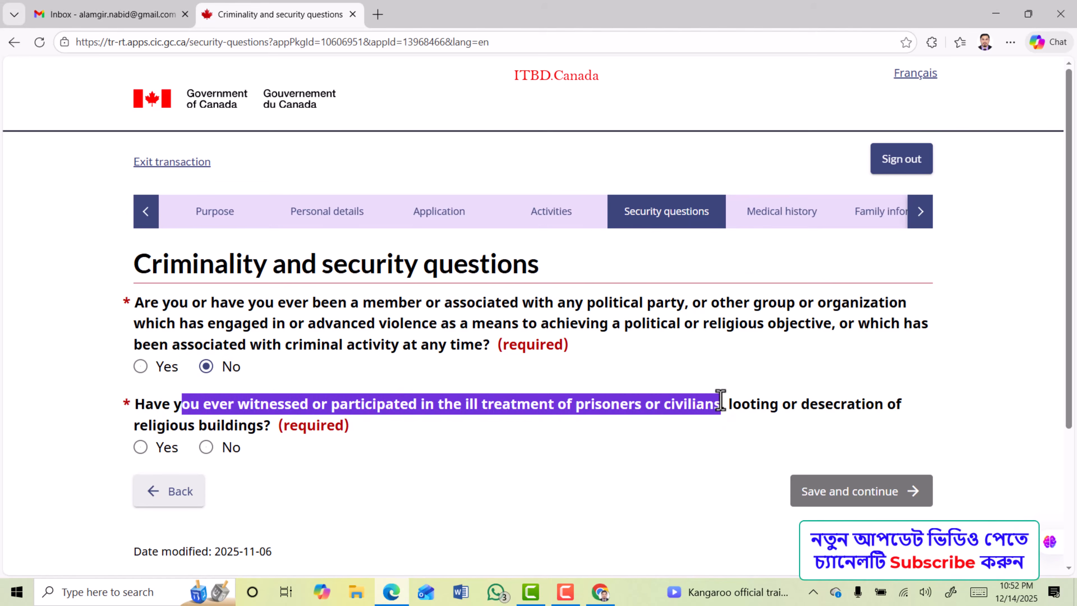
left_click(609, 408)
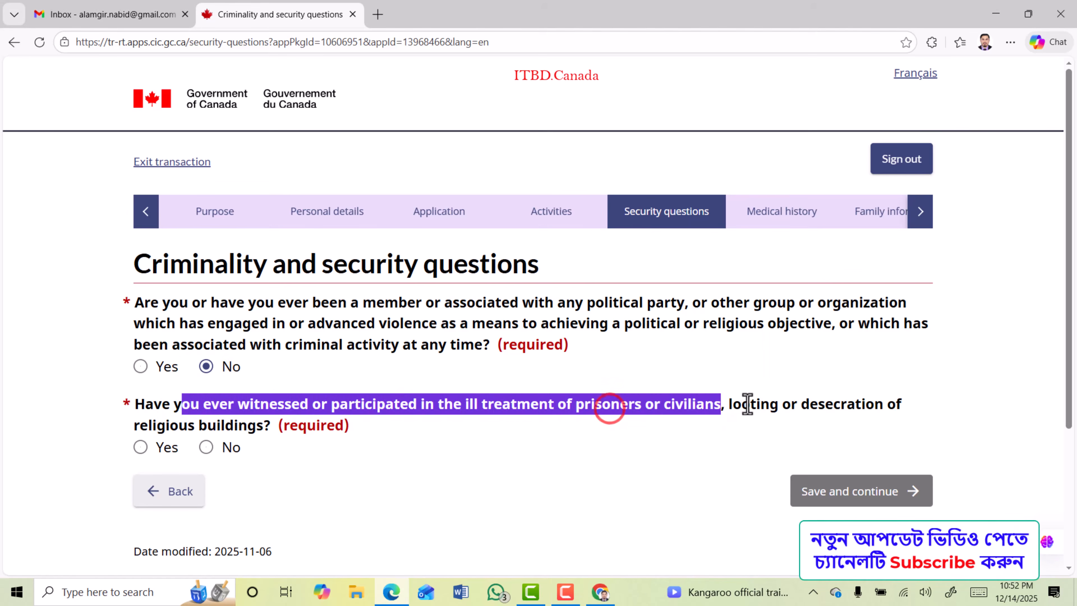
double_click(729, 404)
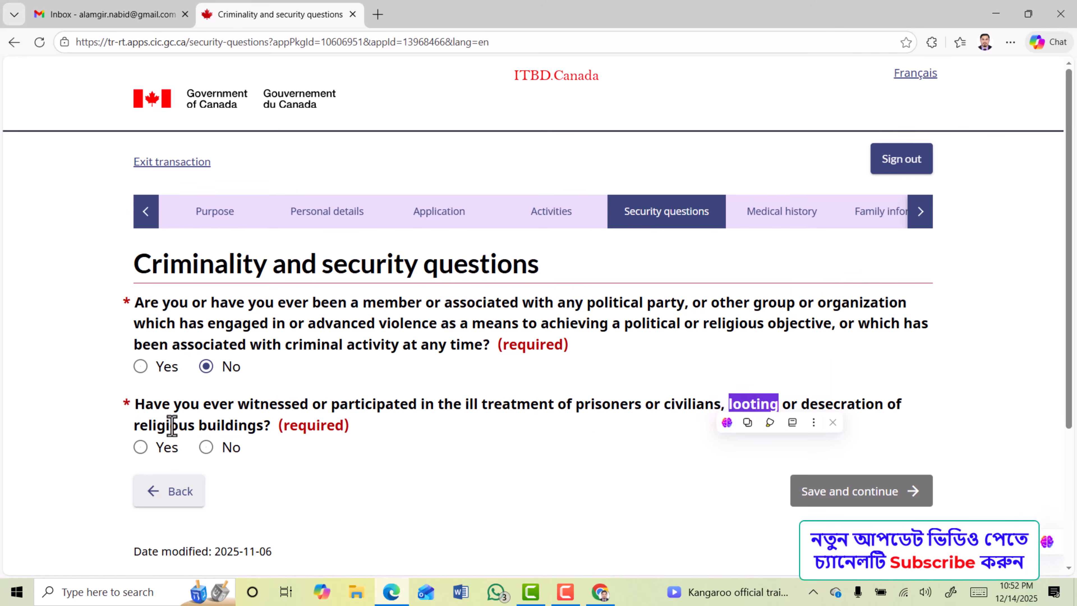
left_click_drag(134, 425, 253, 422)
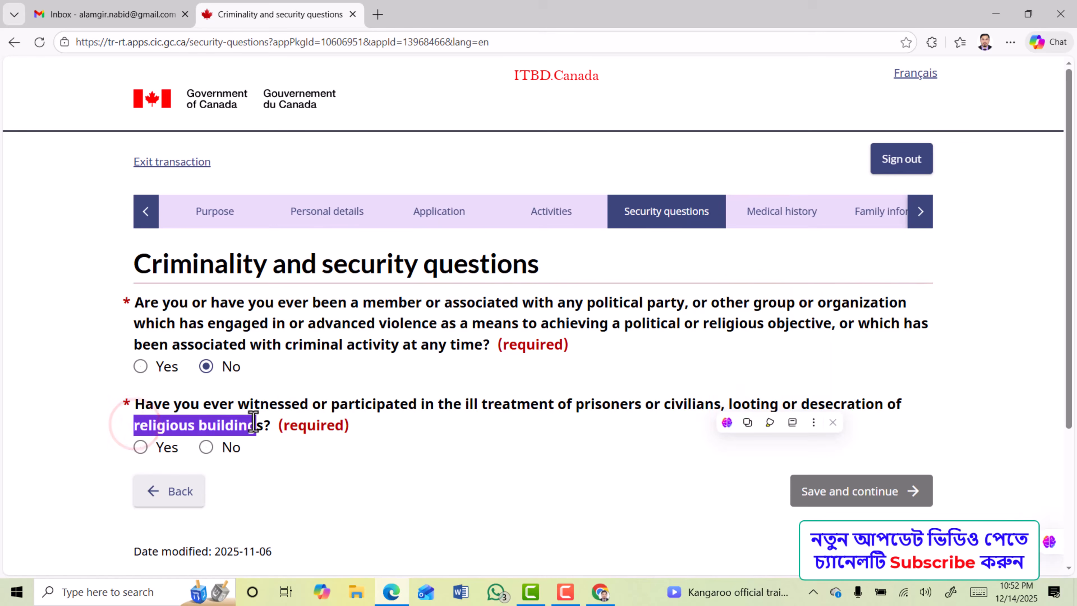
left_click(593, 399)
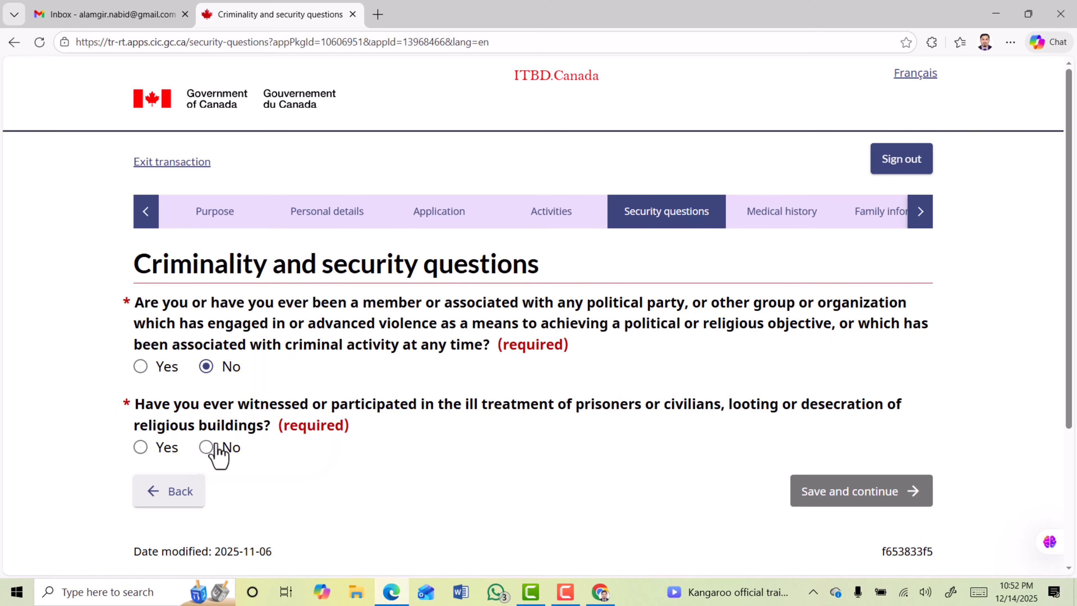
left_click(206, 447)
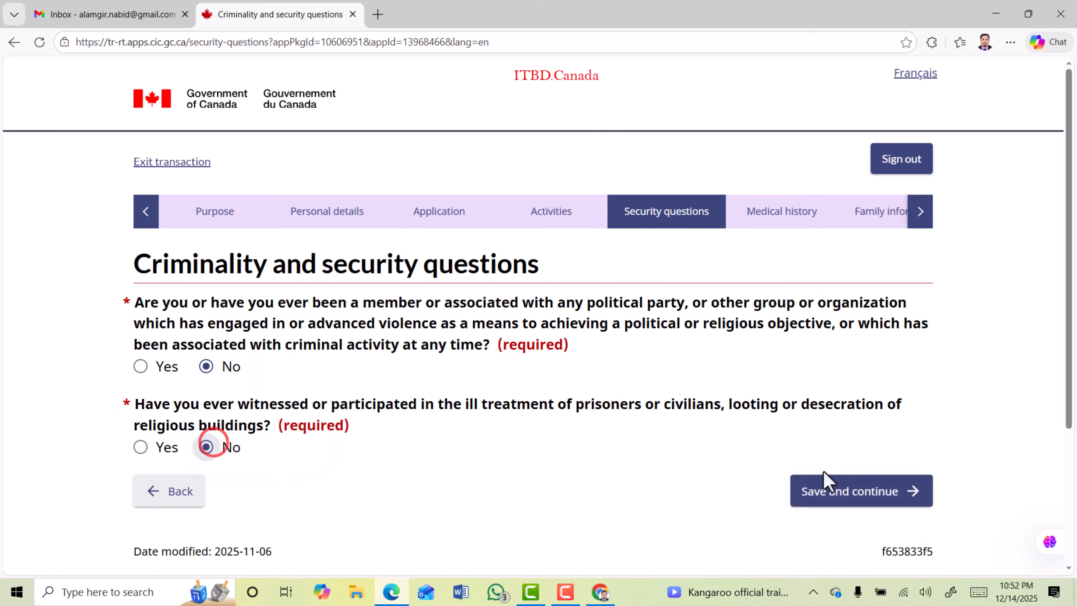
left_click(854, 498)
Step: Answer No to having a medical exam by an IRCC authorized panel physician within the last 12 months, and save and continue
left_click_drag(187, 264, 425, 264)
left_click_drag(829, 302, 880, 310)
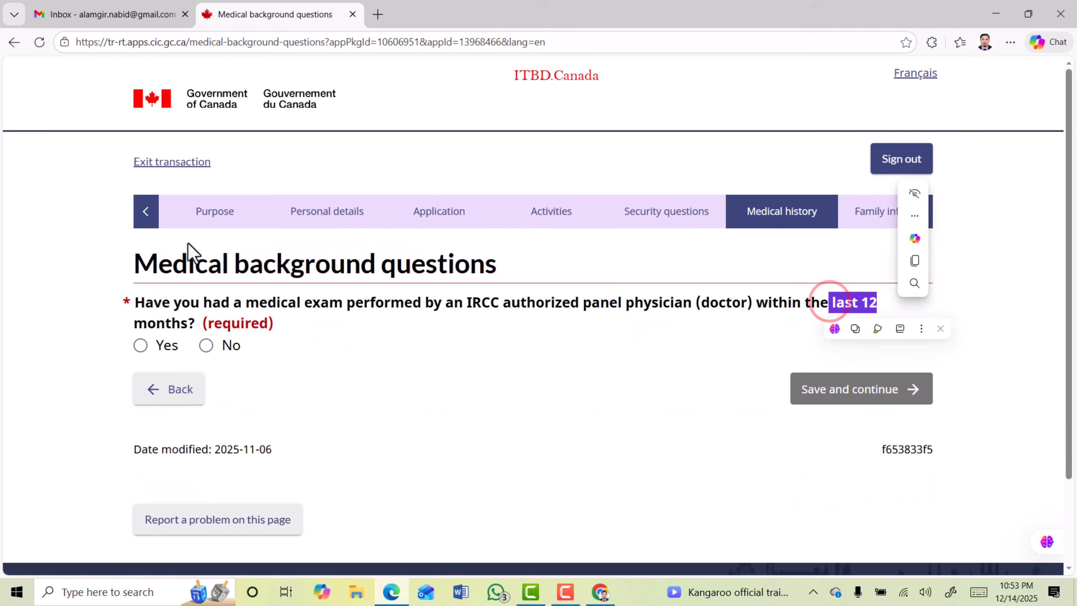
left_click(206, 346)
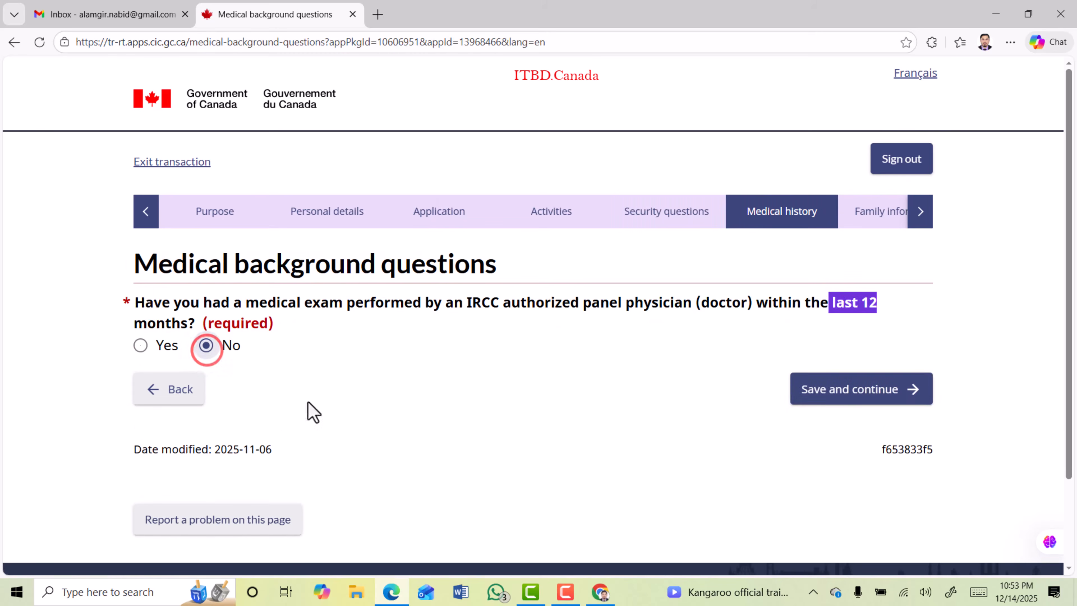
left_click(850, 394)
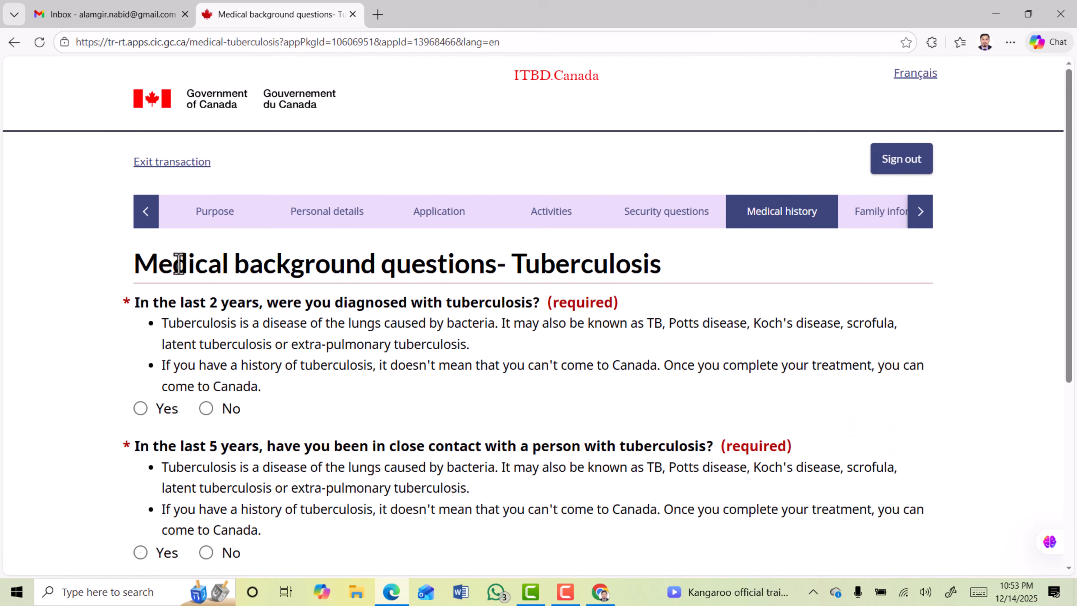
Step: Answer No to both tuberculosis questions on diagnosis and close contact, and save and continue
left_click_drag(176, 264, 570, 259)
scroll(224, 321, "down", 1)
scroll(224, 322, "down", 2)
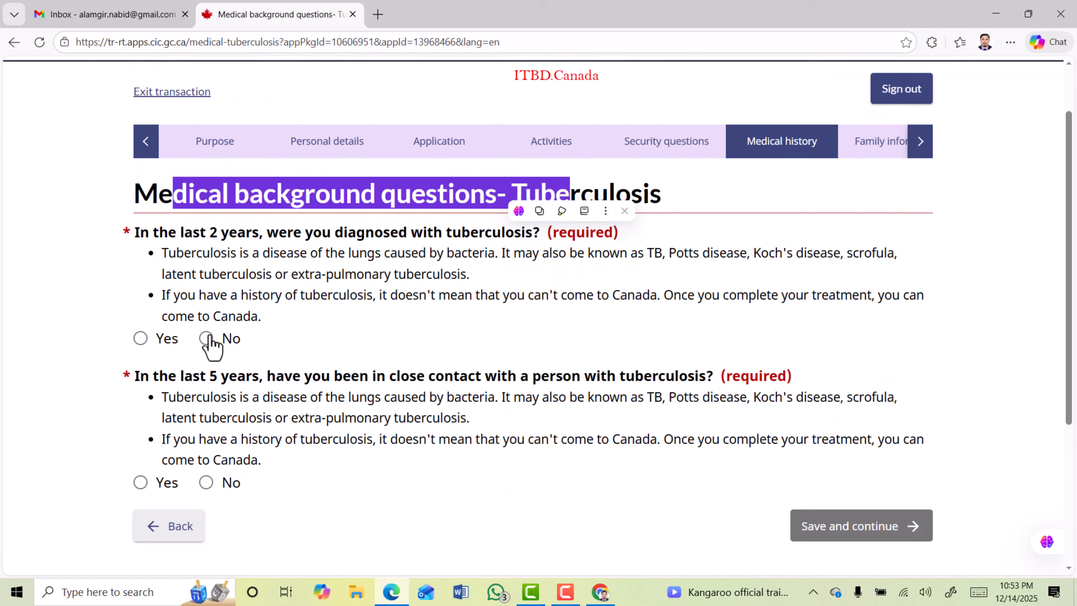
left_click(206, 338)
left_click(206, 483)
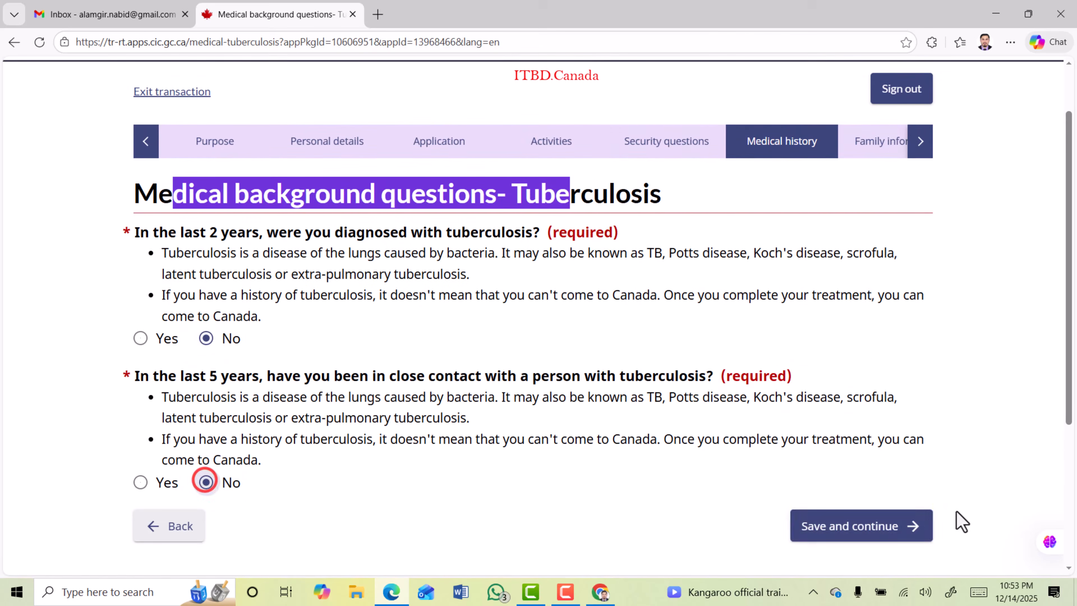
left_click(850, 526)
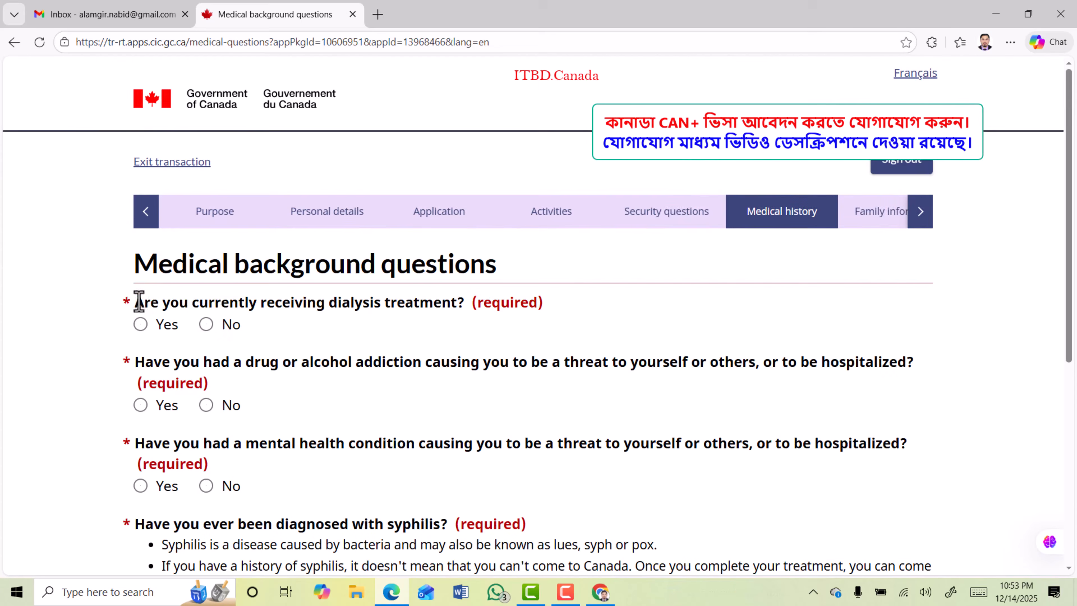
Step: Answer No to the dialysis, drug or alcohol addiction, mental health condition and syphilis questions, and save and continue
left_click_drag(135, 302, 445, 306)
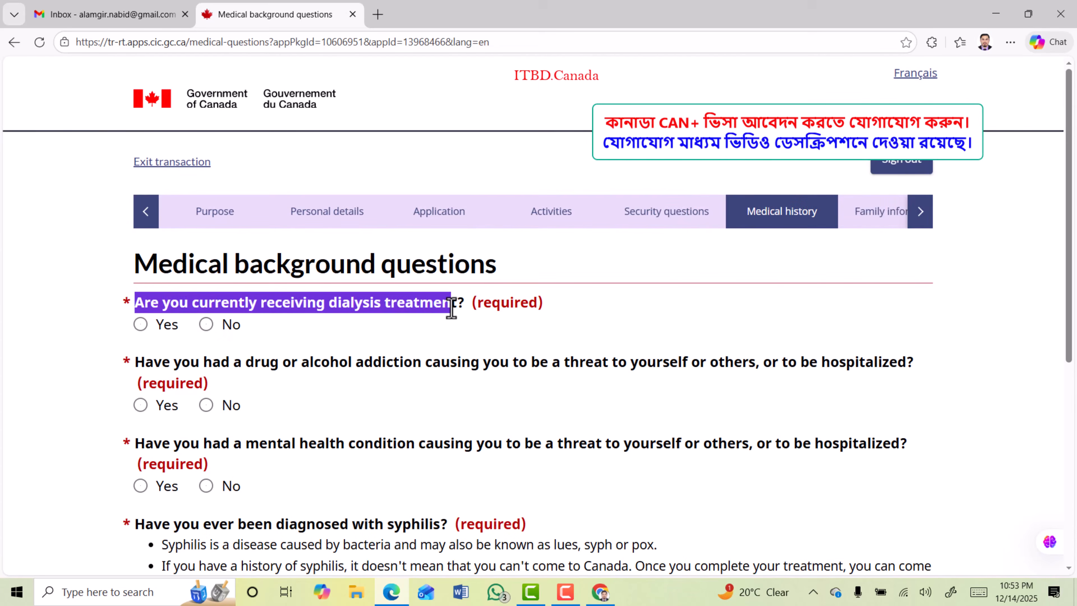
left_click(206, 325)
scroll(206, 327, "down", 3)
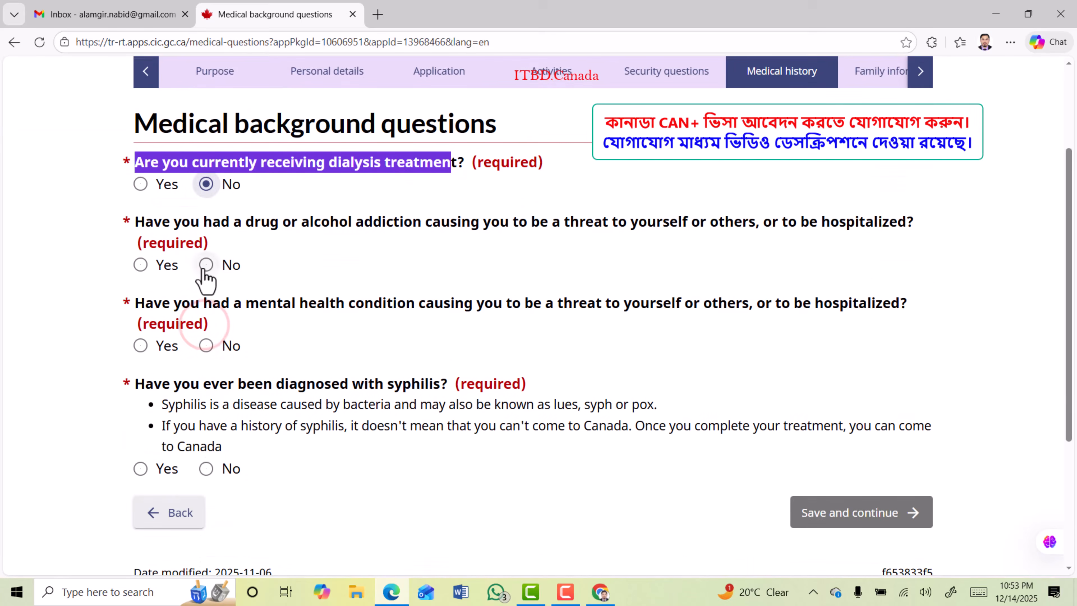
left_click(206, 267)
left_click(206, 345)
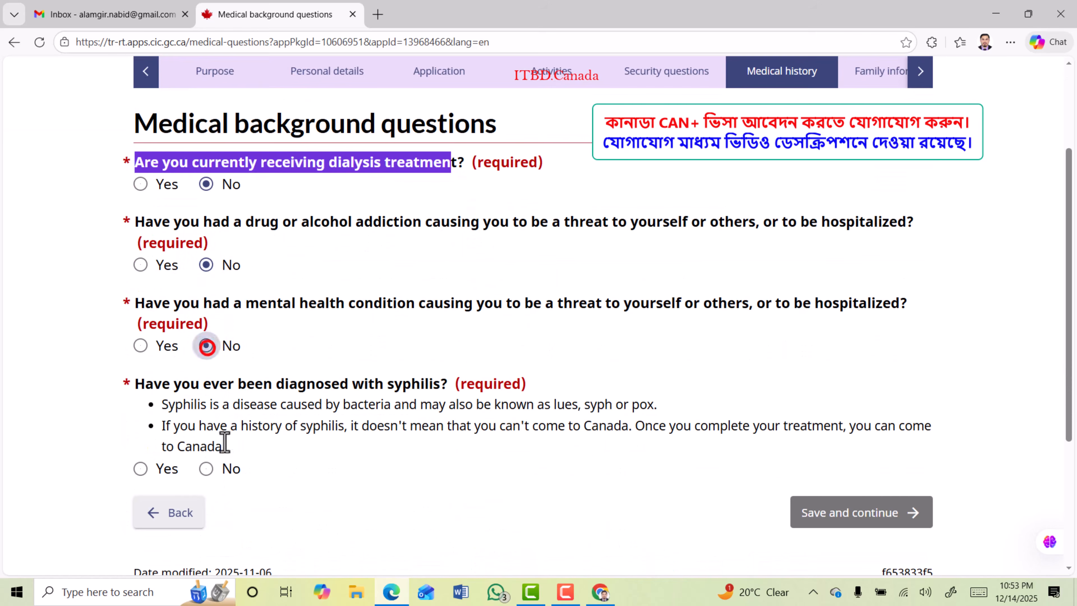
left_click(207, 469)
left_click(831, 516)
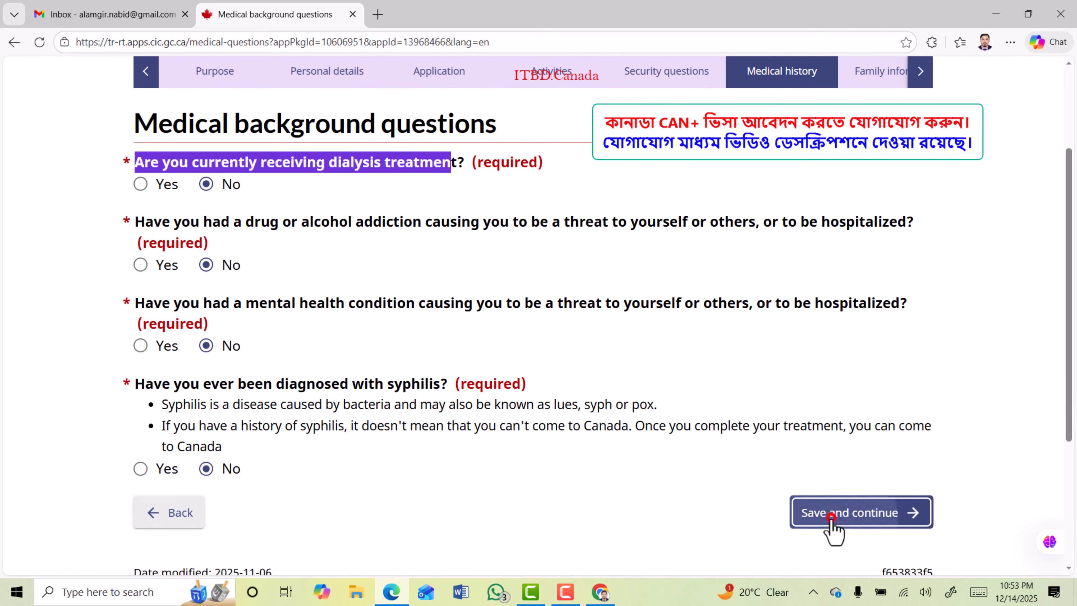
Step: Try Married as the current marital status and examine the spouse details it requires
left_click_drag(133, 266, 403, 269)
scroll(128, 310, "down", 2)
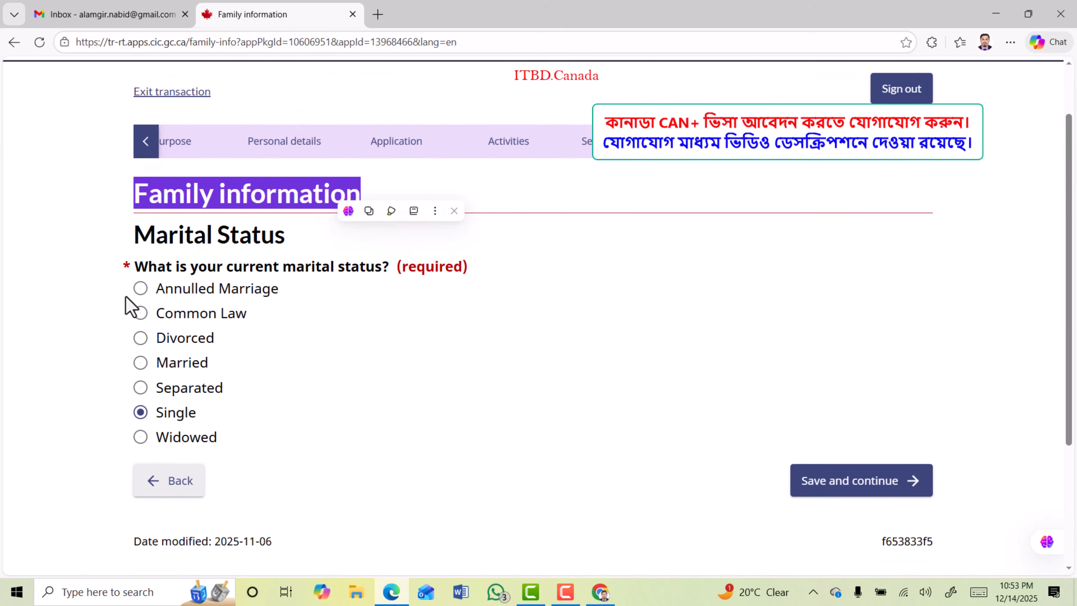
left_click_drag(132, 236, 298, 248)
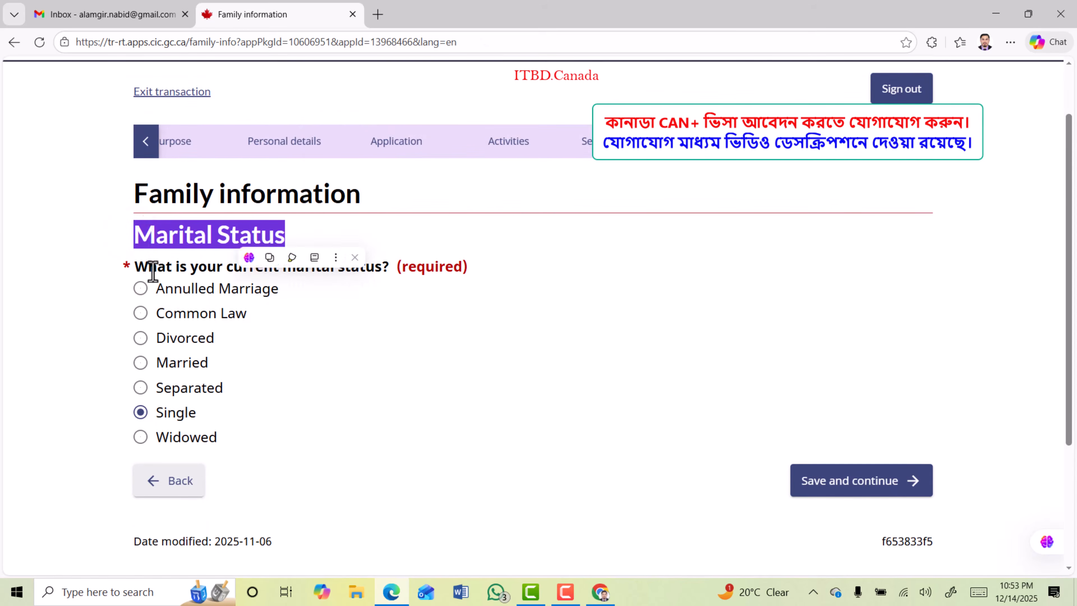
left_click_drag(152, 269, 285, 271)
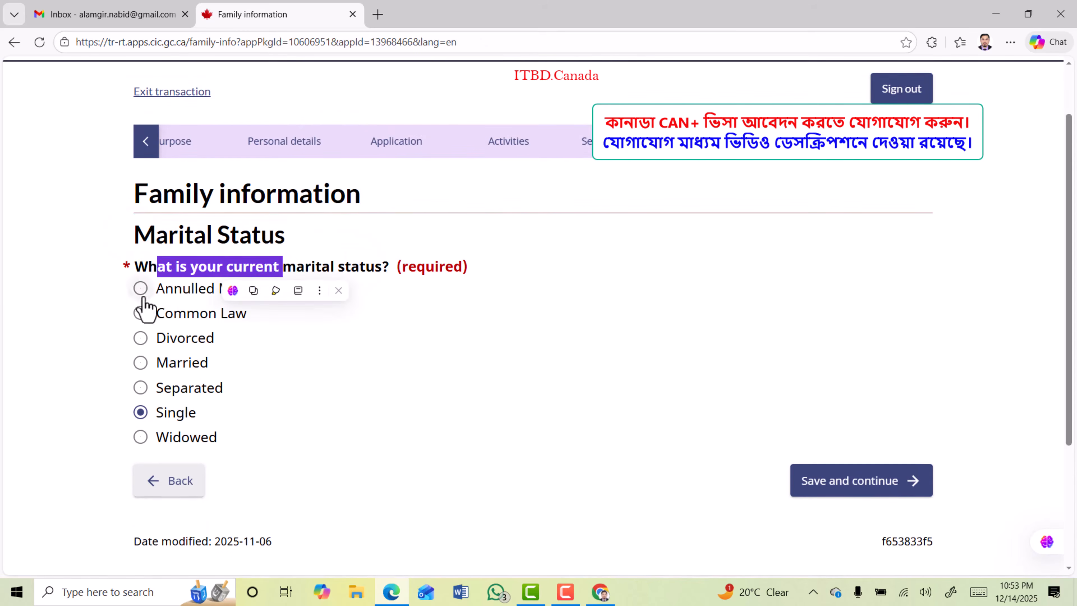
left_click(141, 362)
scroll(430, 368, "down", 10)
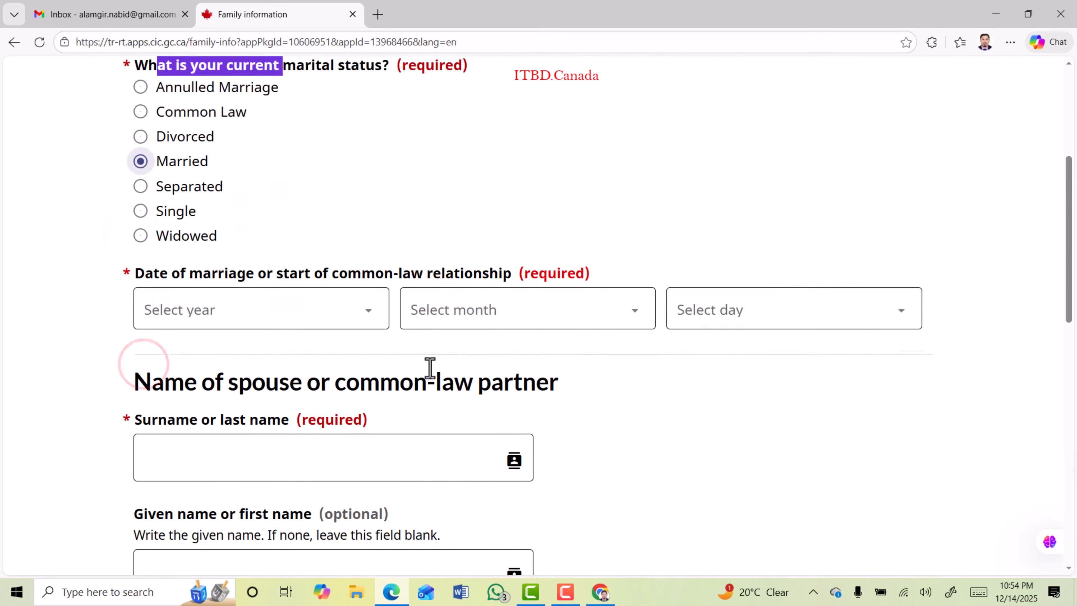
scroll(367, 465, "down", 10)
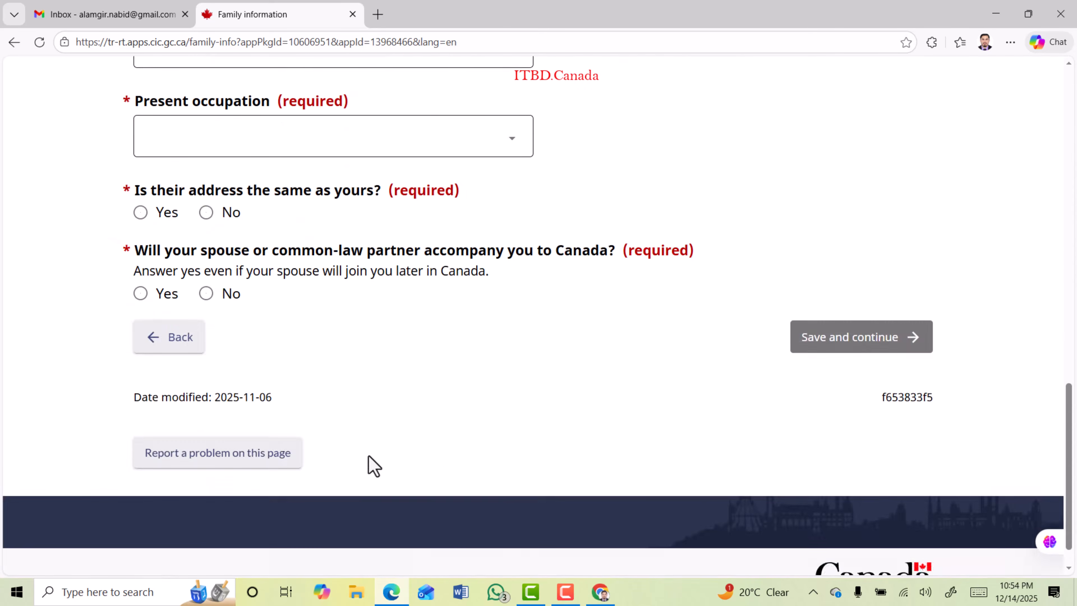
scroll(360, 425, "up", 18)
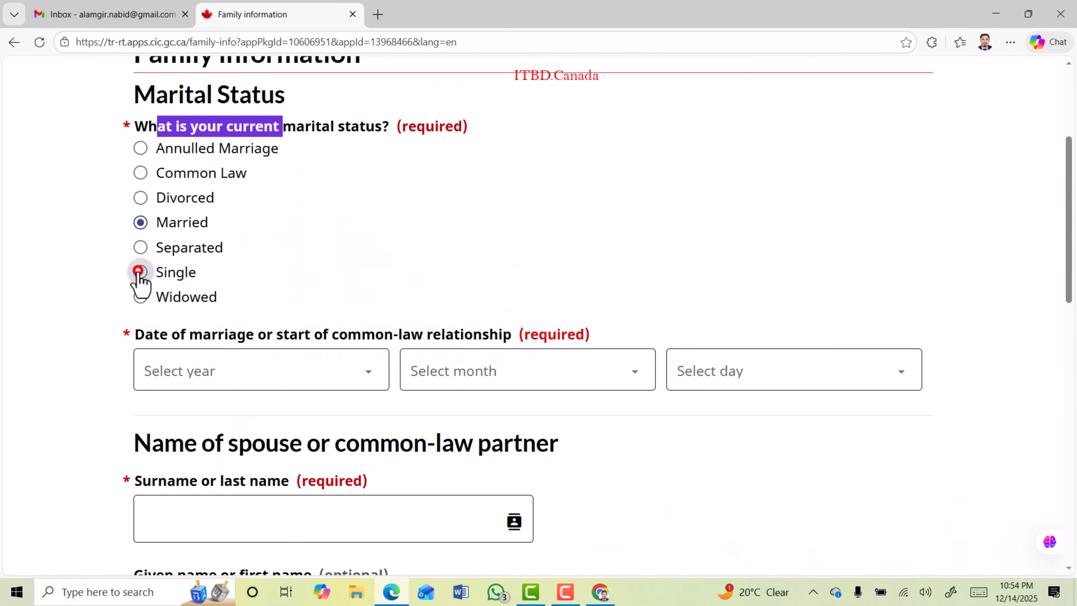
Step: Set the current marital status to Single, and save and continue
left_click(140, 273)
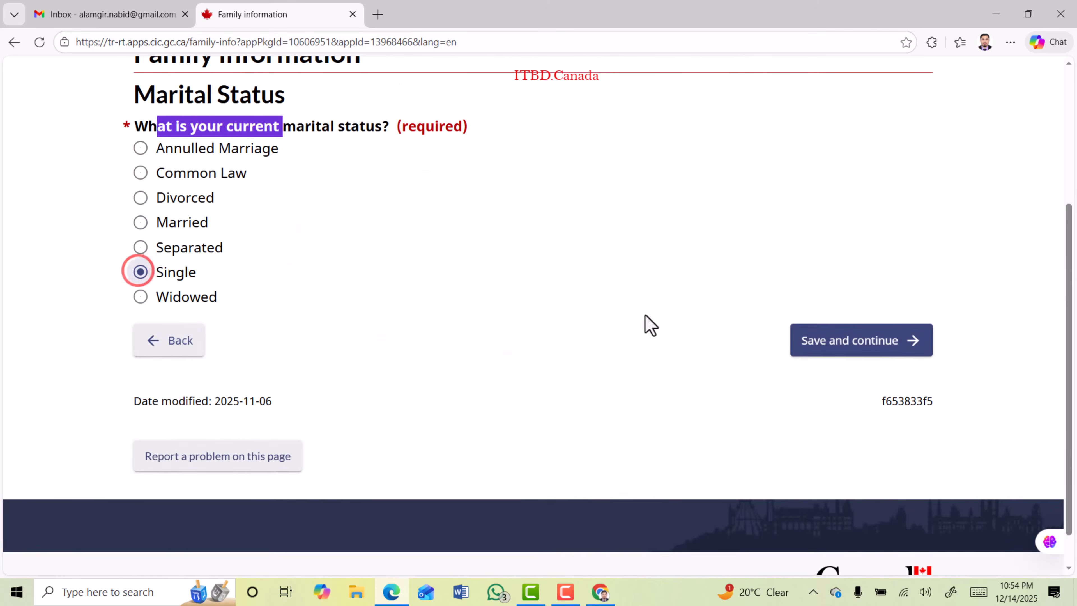
left_click(846, 347)
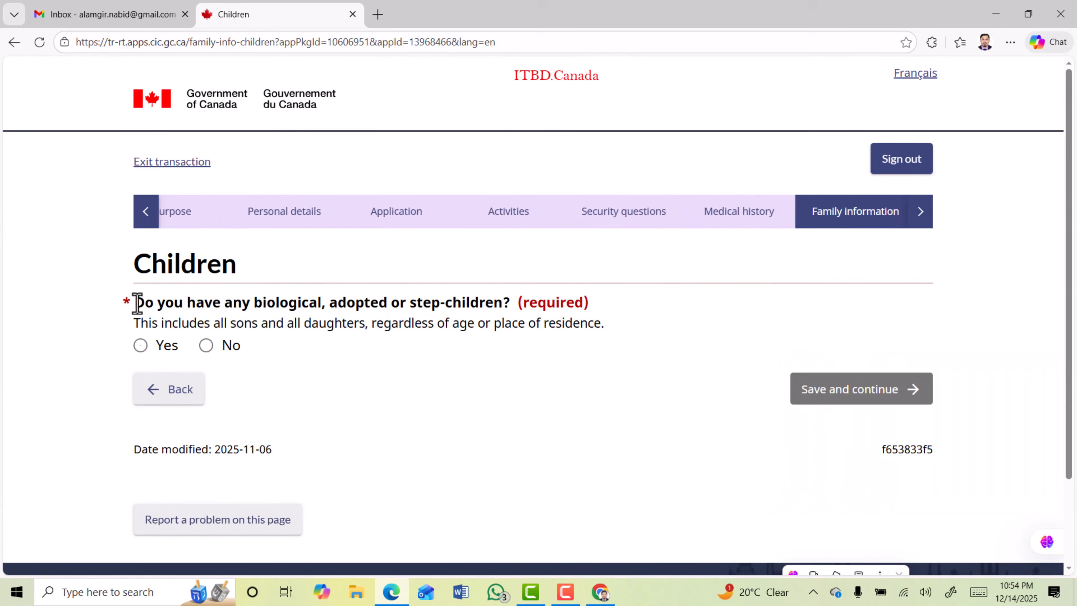
Step: Answer No to having biological, adopted or step-children, acknowledge that none are being declared, and save and continue
left_click_drag(138, 303, 515, 302)
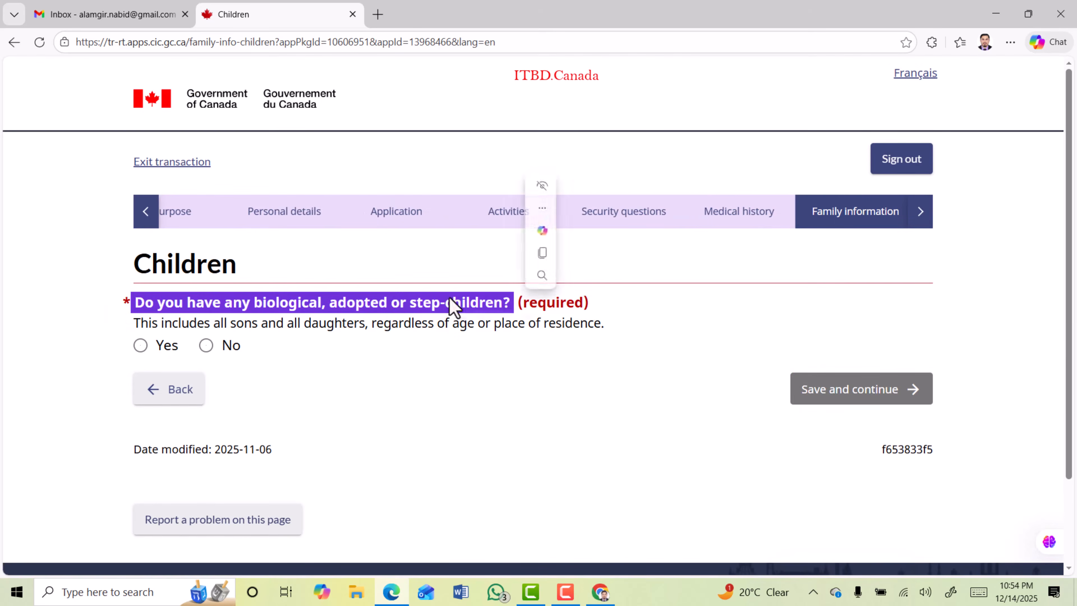
left_click(207, 344)
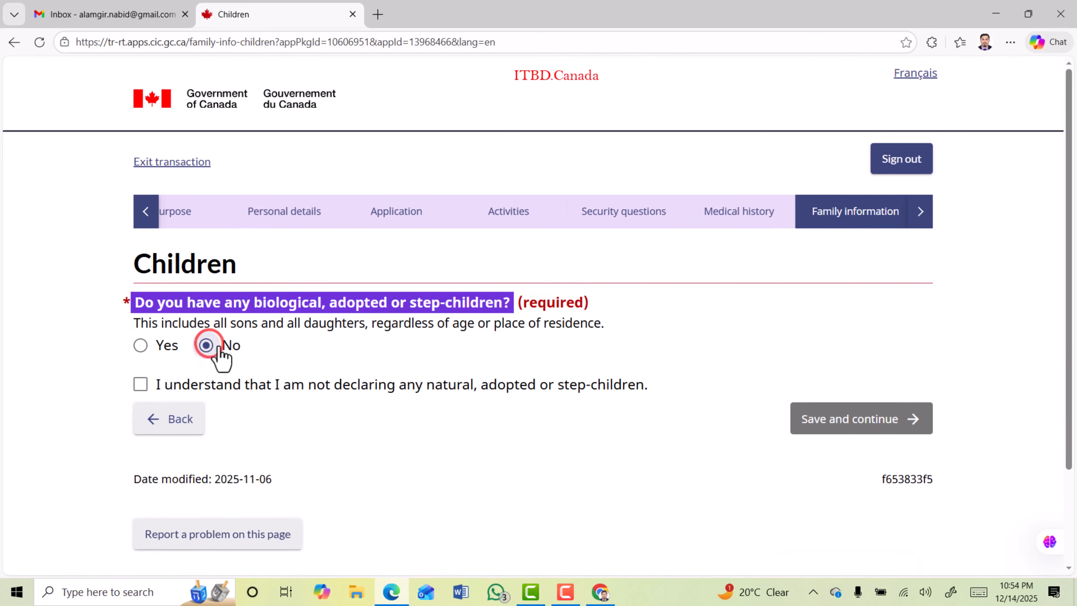
left_click(140, 385)
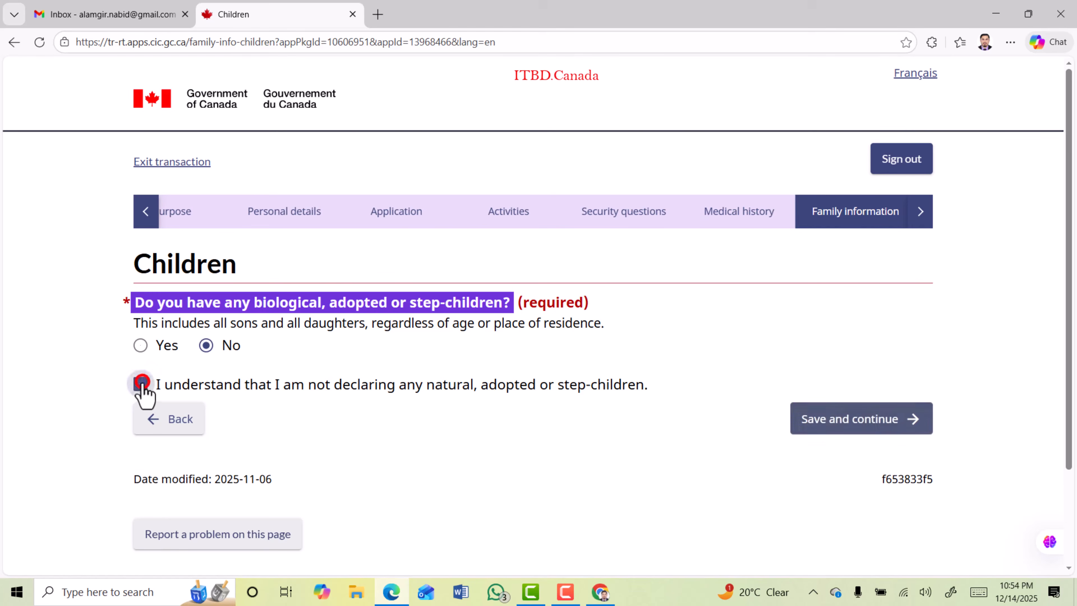
left_click(861, 428)
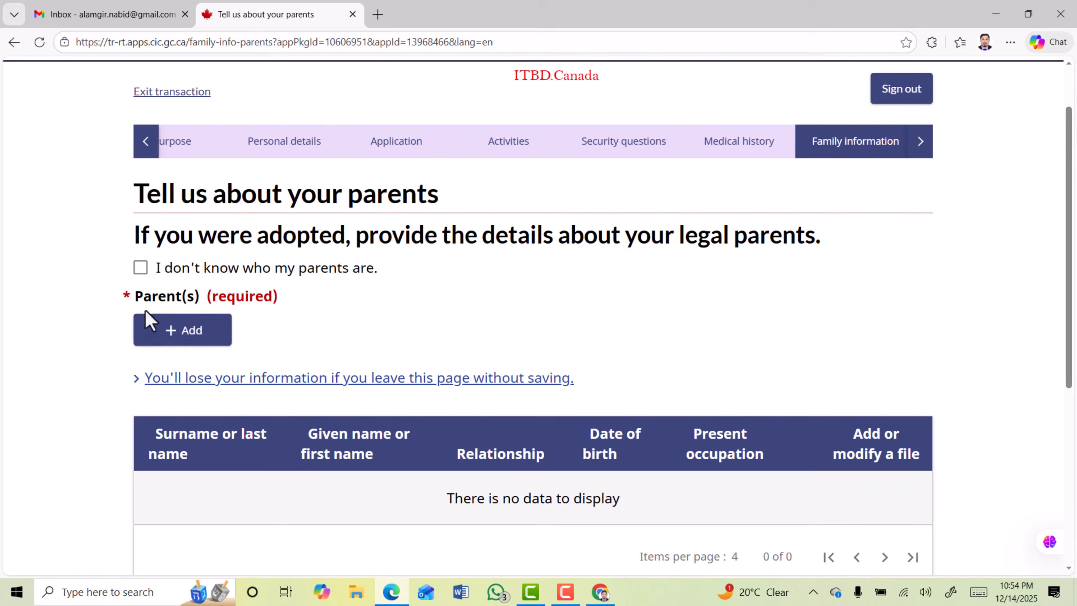
Step: Start a new parent entry, review its name fields, and set the relationship to Father
left_click(182, 330)
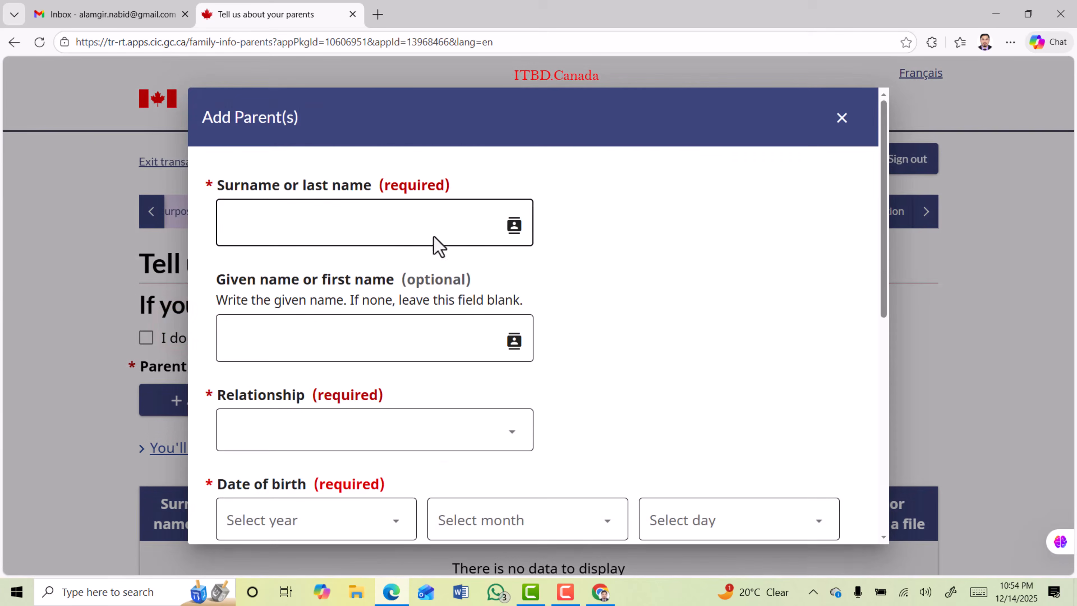
left_click_drag(219, 185, 368, 173)
left_click_drag(219, 280, 353, 279)
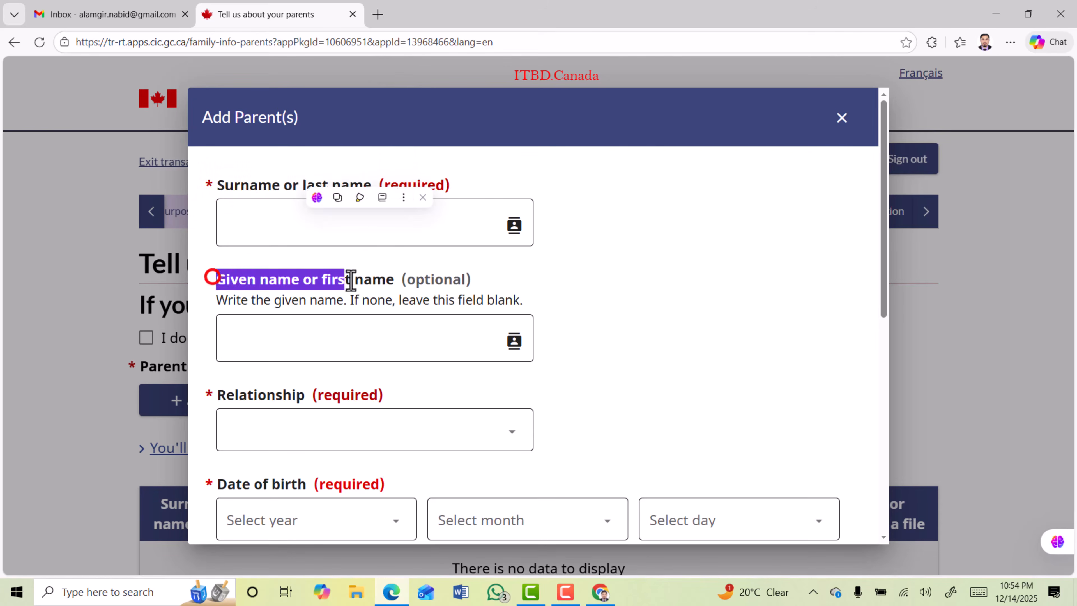
left_click(313, 437)
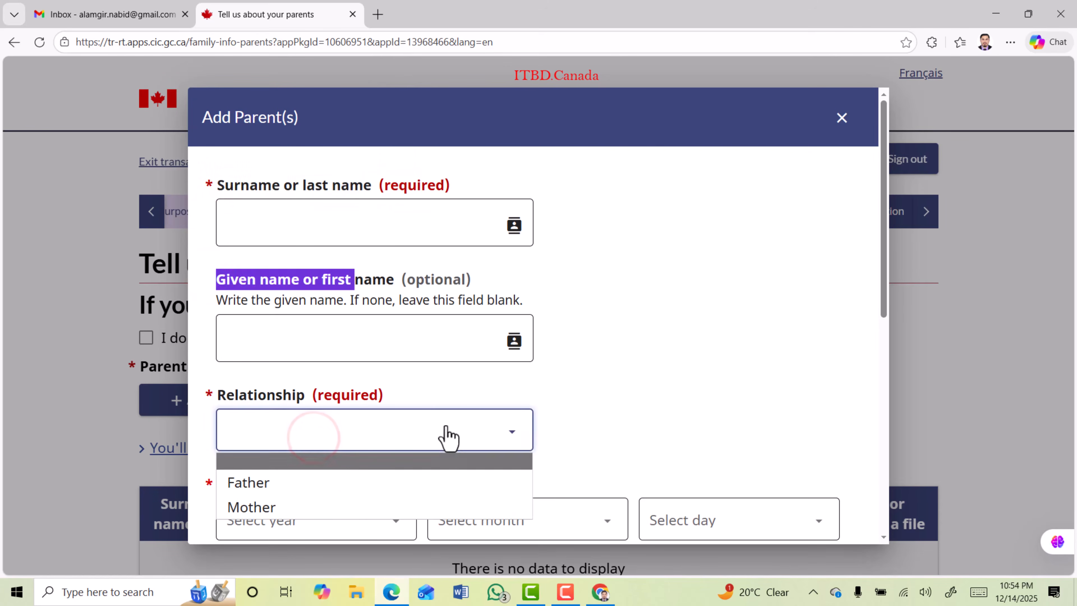
left_click(248, 480)
Step: Examine the father entry's date of birth, country of birth, present occupation and same-address fields
scroll(283, 380, "down", 4)
left_click_drag(303, 275, 308, 275)
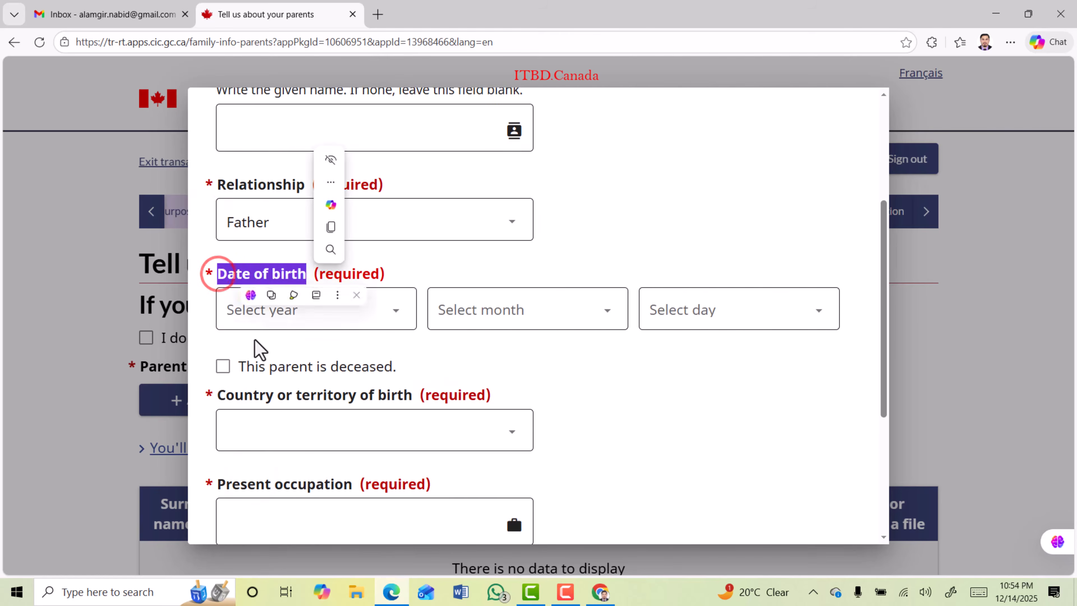
scroll(259, 343, "down", 2)
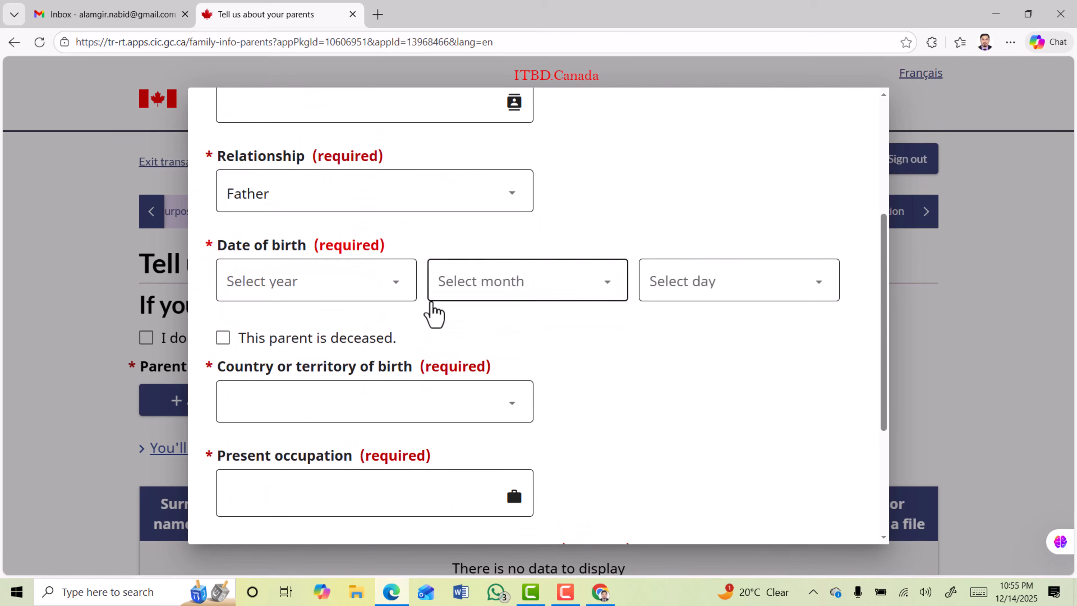
scroll(432, 304, "down", 1)
scroll(430, 302, "down", 2)
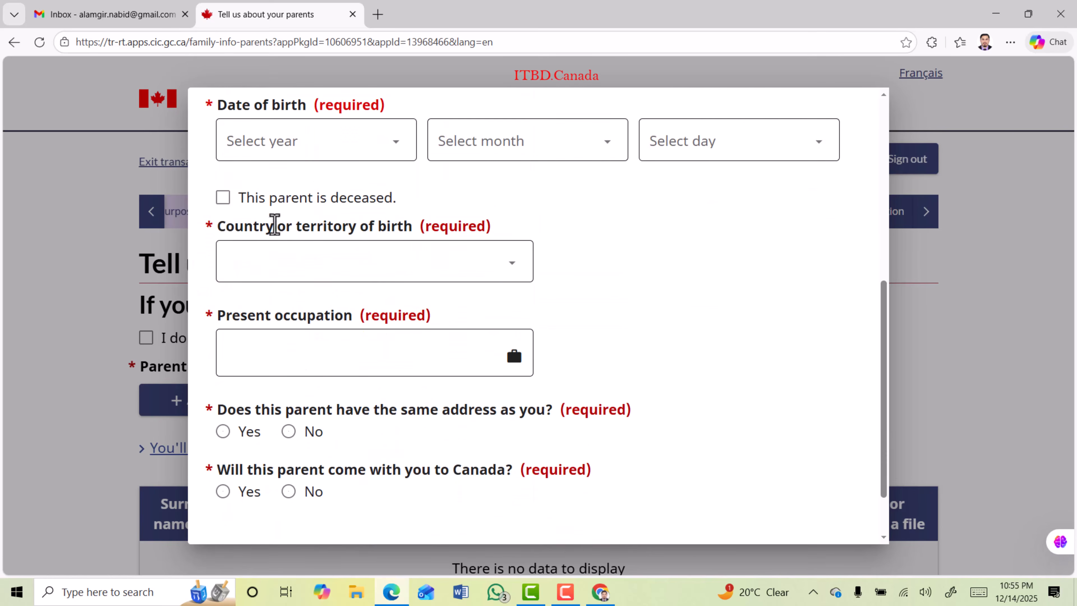
left_click_drag(223, 228, 377, 227)
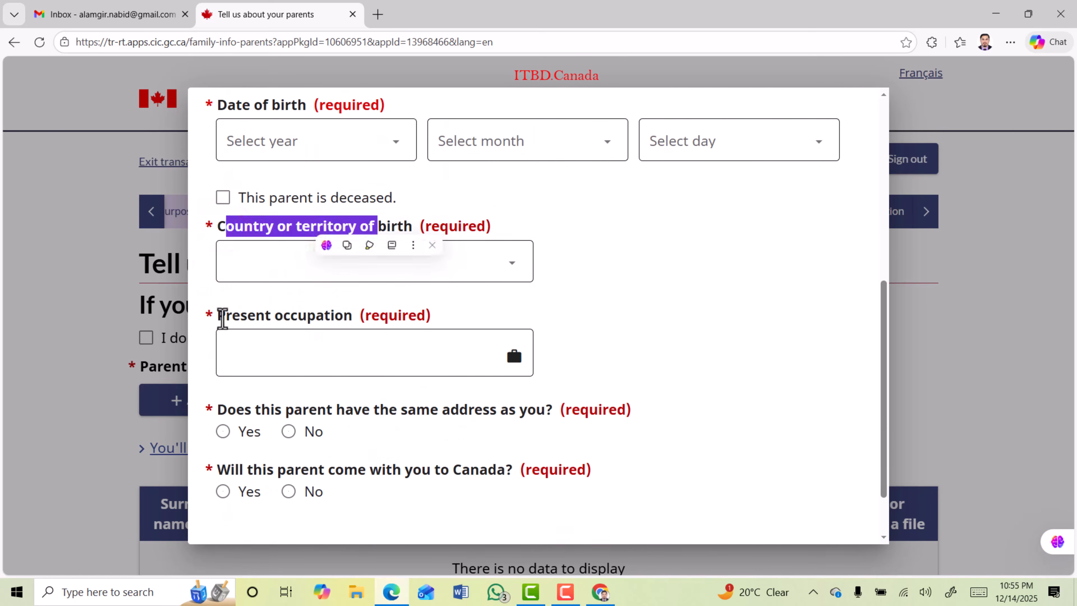
left_click_drag(222, 316, 308, 319)
scroll(308, 318, "down", 1)
left_click(535, 335)
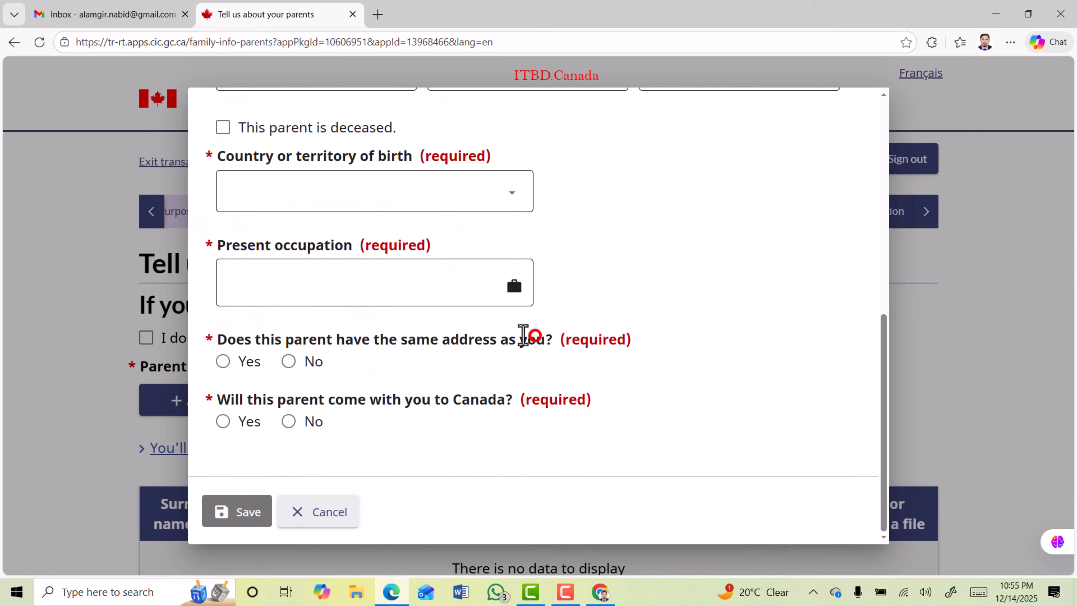
left_click_drag(237, 339, 509, 339)
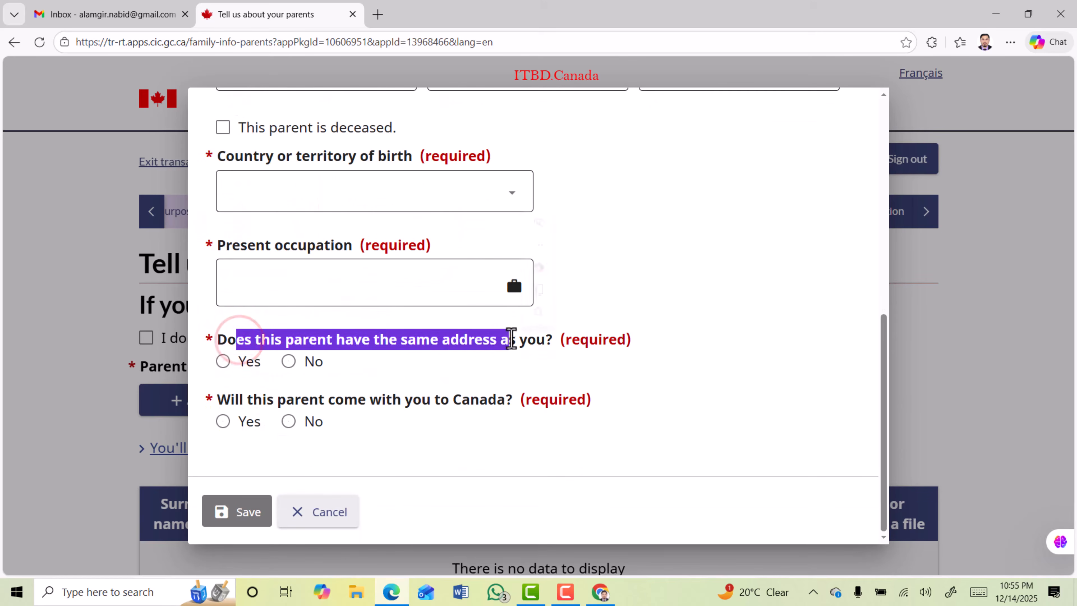
Step: Try answering No to whether this parent will come along to Canada
left_click_drag(229, 399, 500, 409)
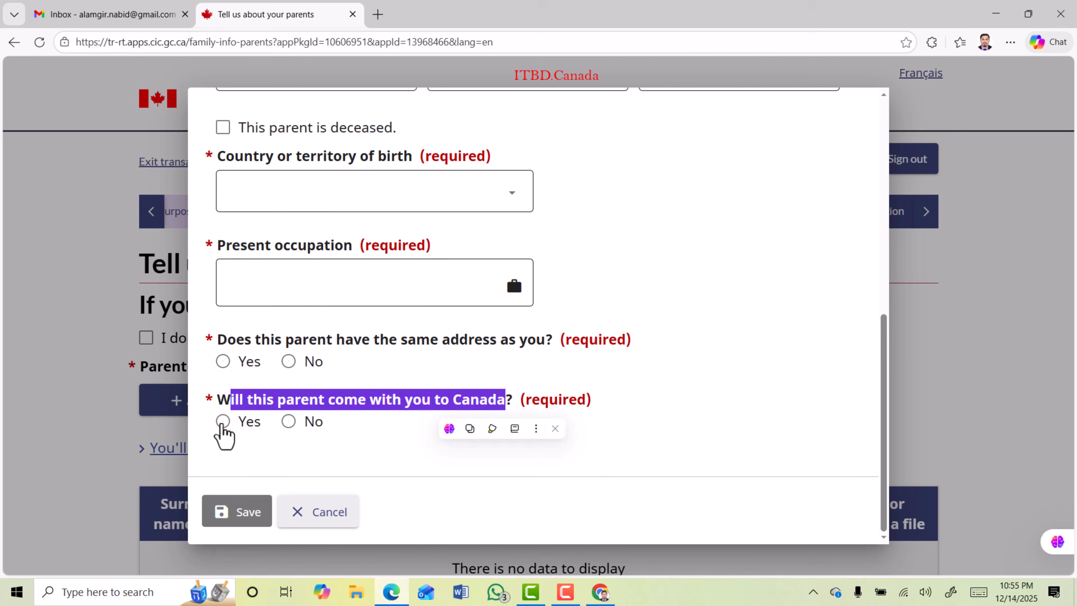
left_click(222, 422)
left_click(290, 421)
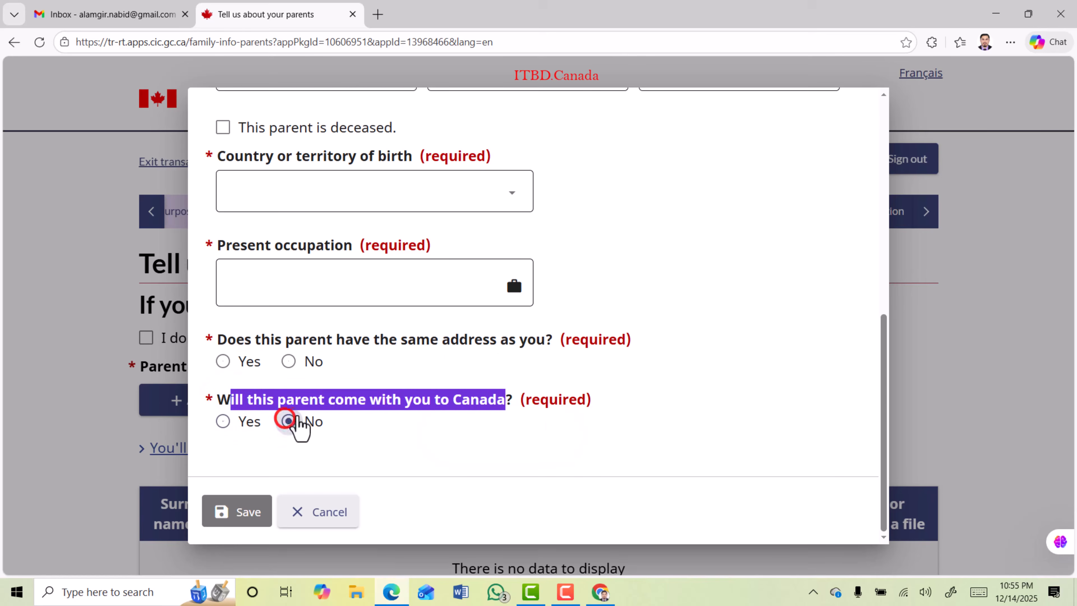
Step: Try marking the father as deceased, review the date of death and country of birth fields, and cancel the parent entry
scroll(402, 369, "up", 5)
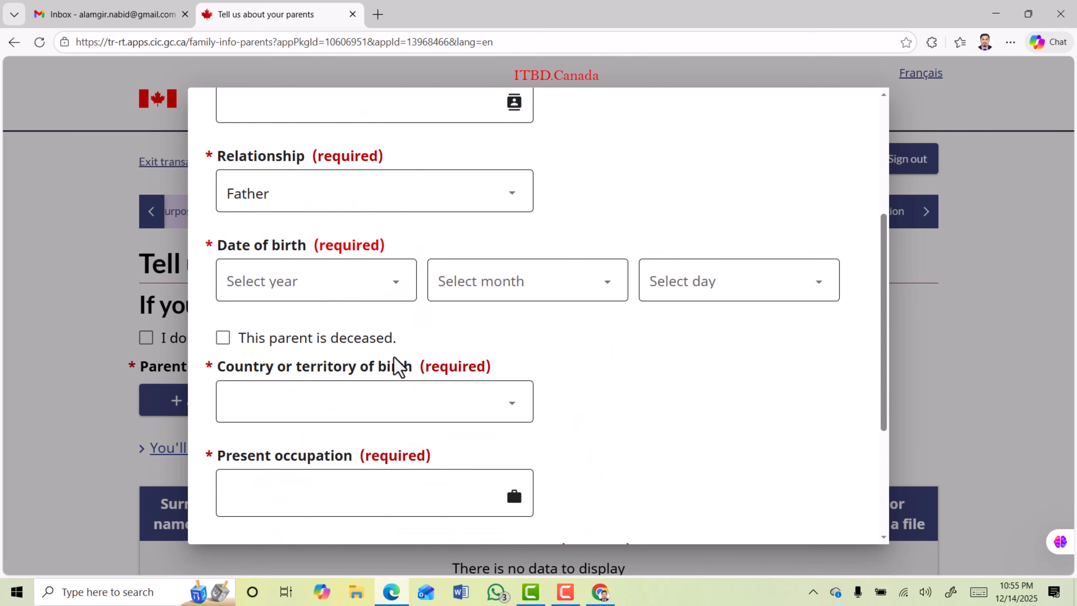
left_click(223, 337)
scroll(438, 344, "down", 2)
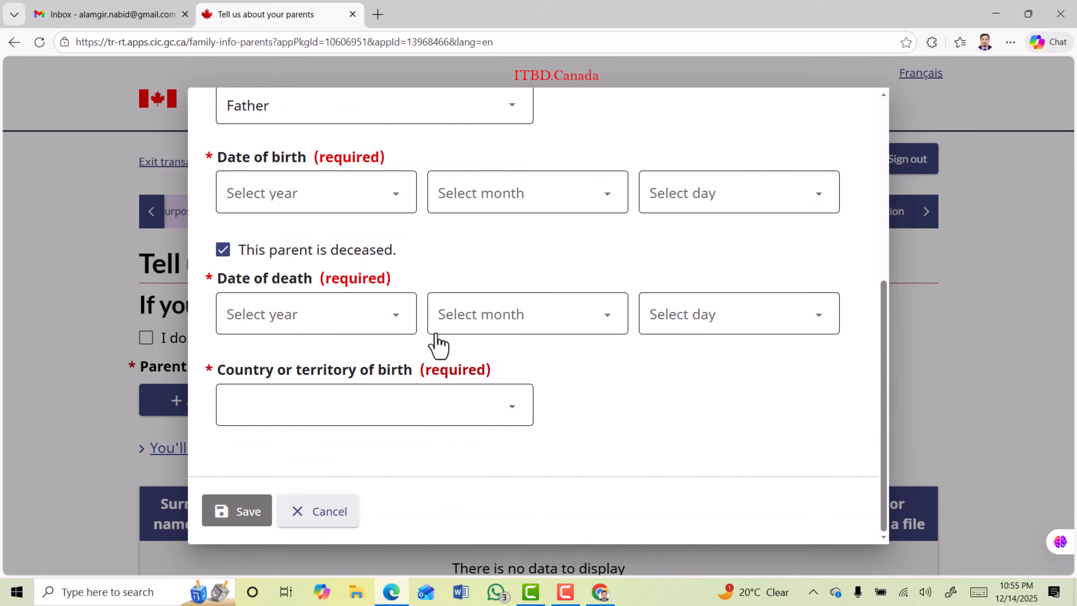
left_click_drag(303, 279, 228, 279)
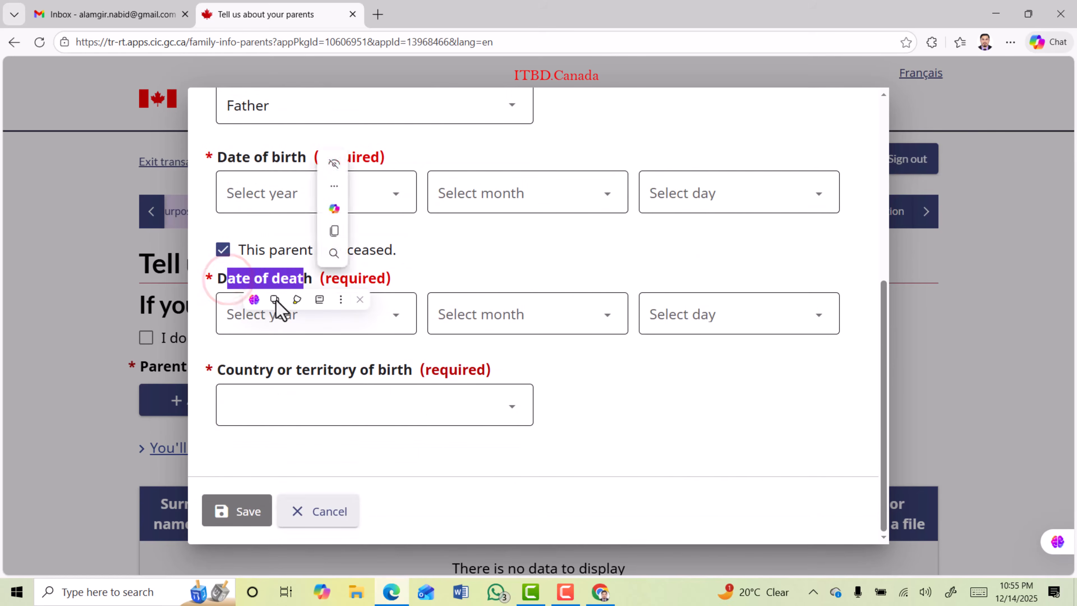
left_click_drag(244, 370, 388, 381)
left_click(316, 515)
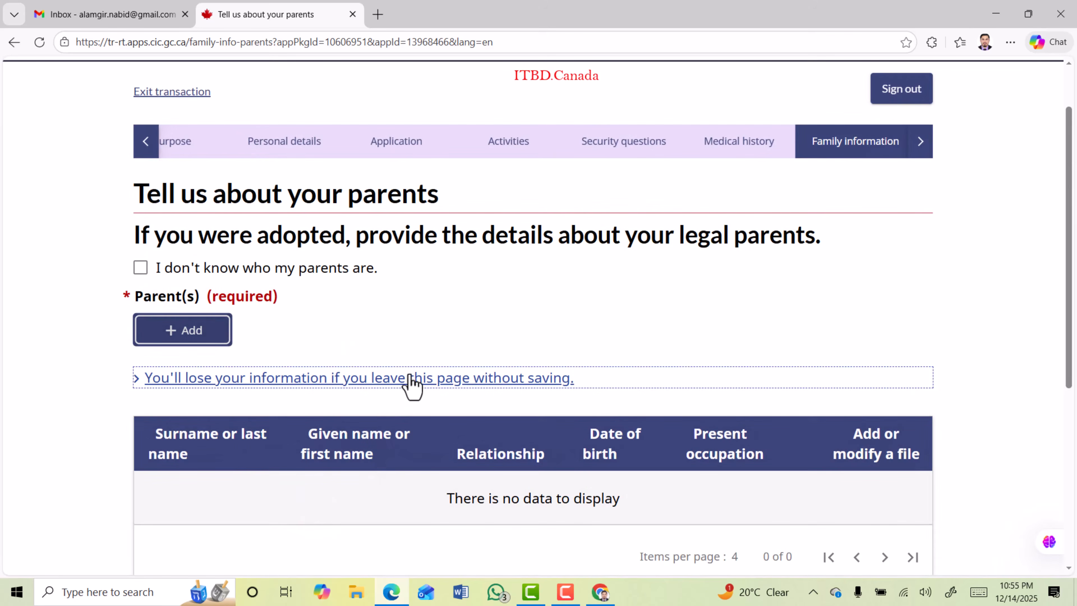
Step: Declare that the applicant doesn't know who the parents are, and save and continue
left_click(140, 268)
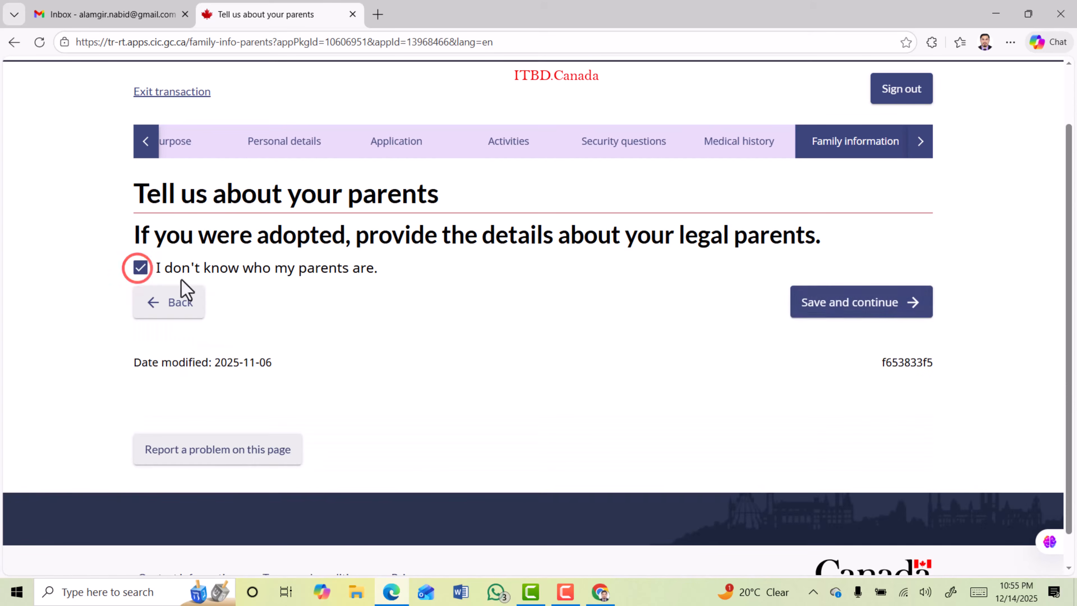
left_click(847, 302)
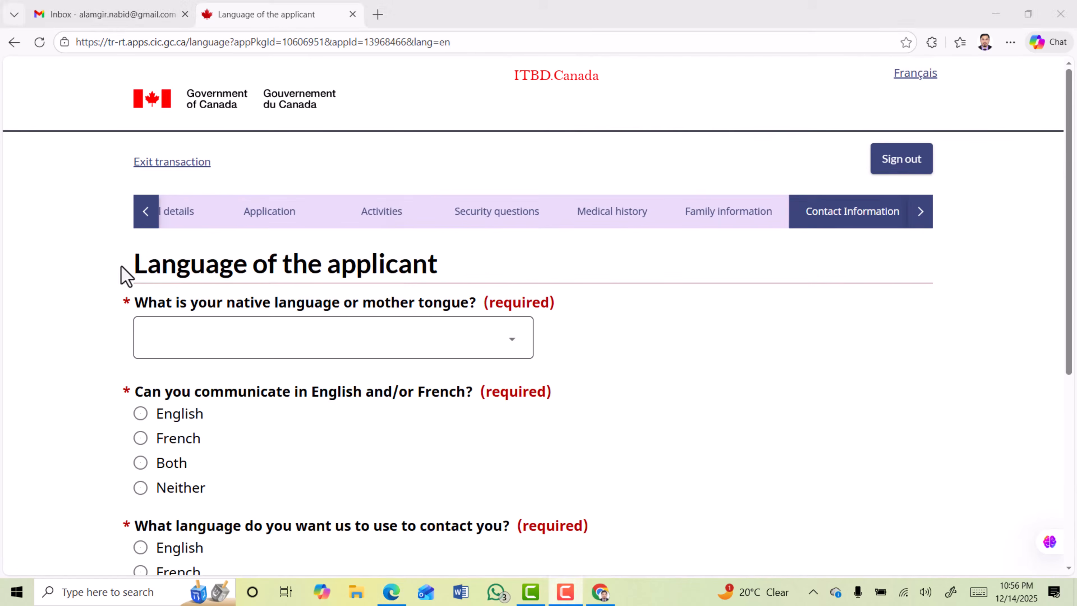
Step: Set the applicant's native language or mother tongue to Bengali
left_click_drag(120, 265, 365, 257)
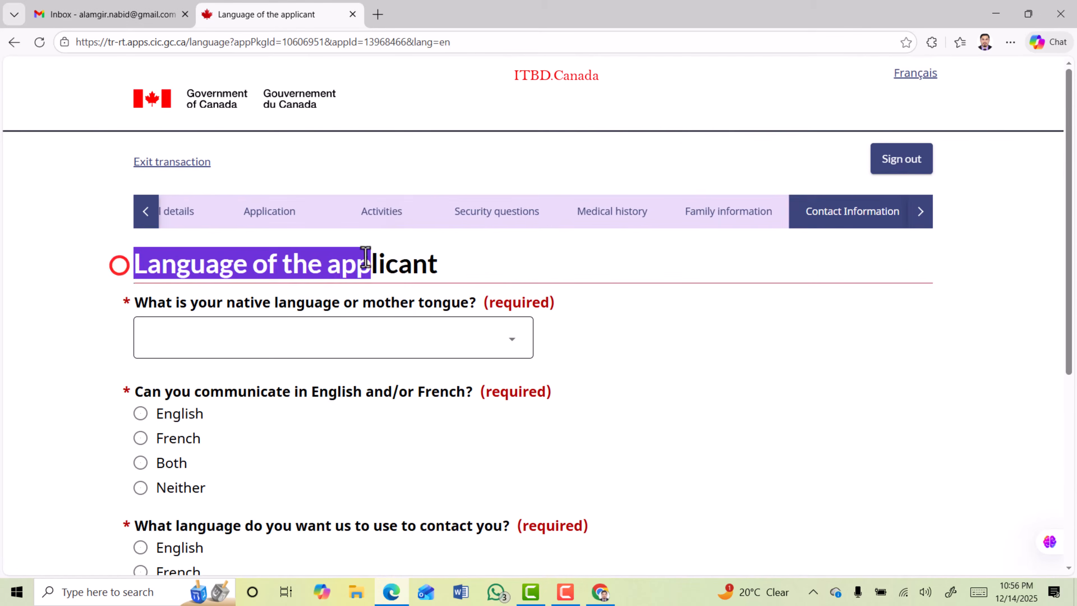
scroll(366, 257, "down", 3)
left_click(480, 197)
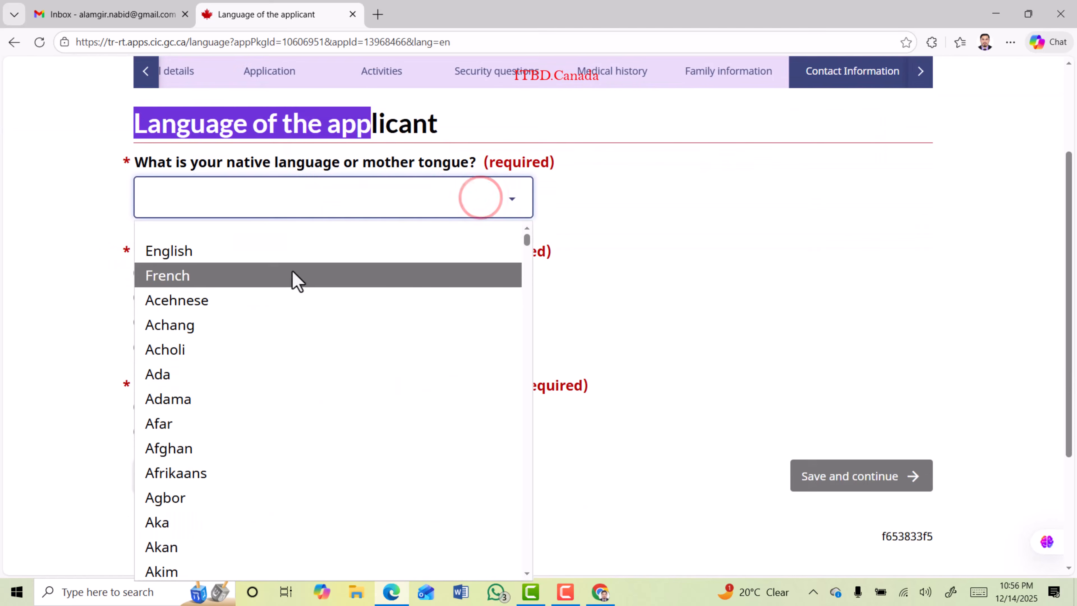
type("ben")
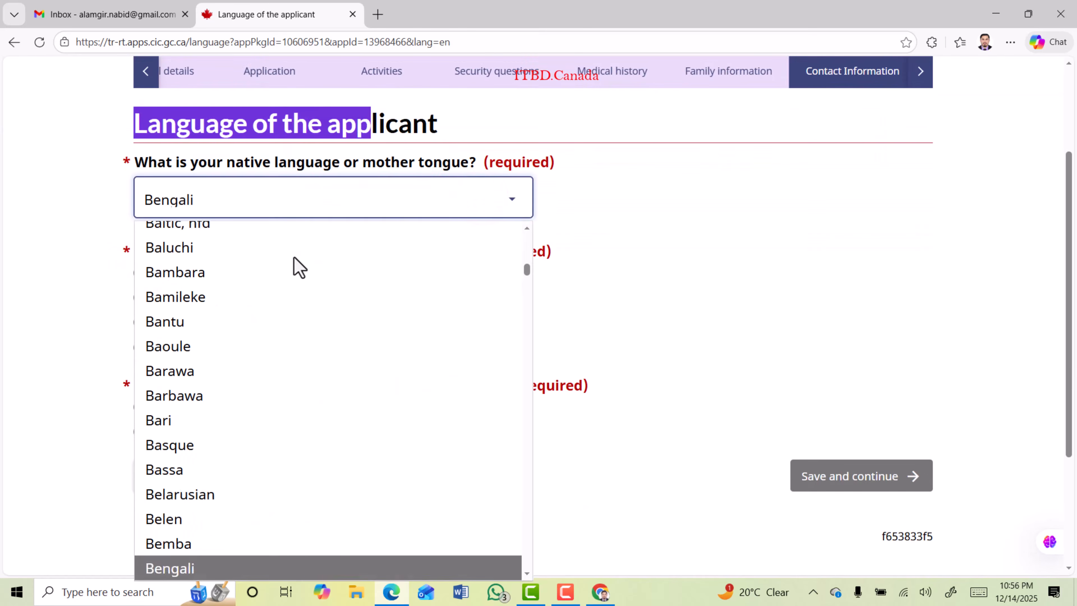
key("Return")
Step: Choose English as both the language of communication and the contact language, and save and continue
left_click_drag(224, 251, 373, 252)
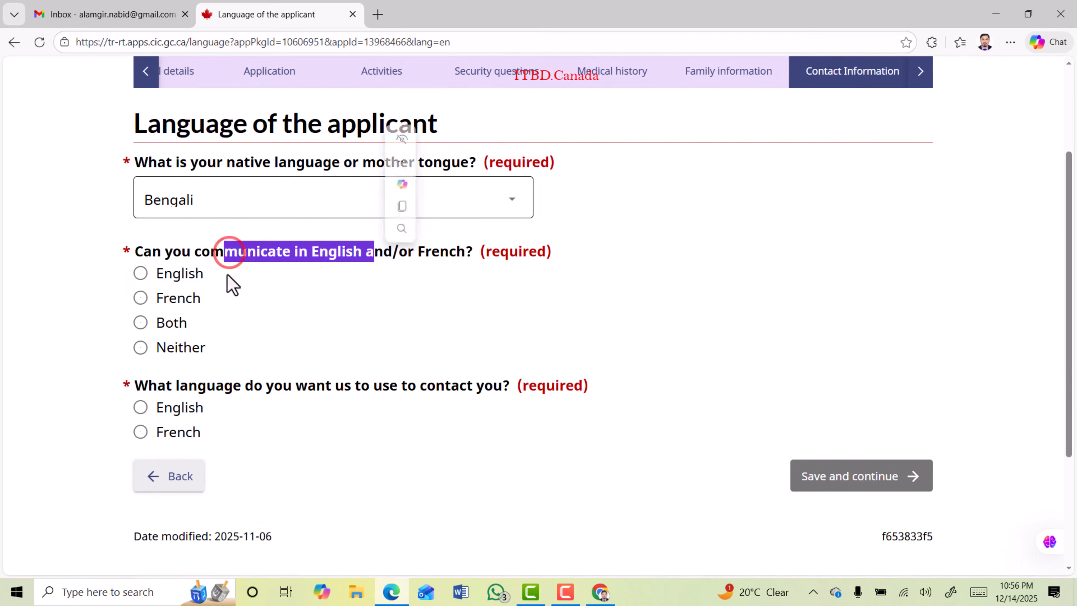
left_click(141, 274)
left_click_drag(145, 385, 325, 385)
left_click(140, 407)
left_click(863, 479)
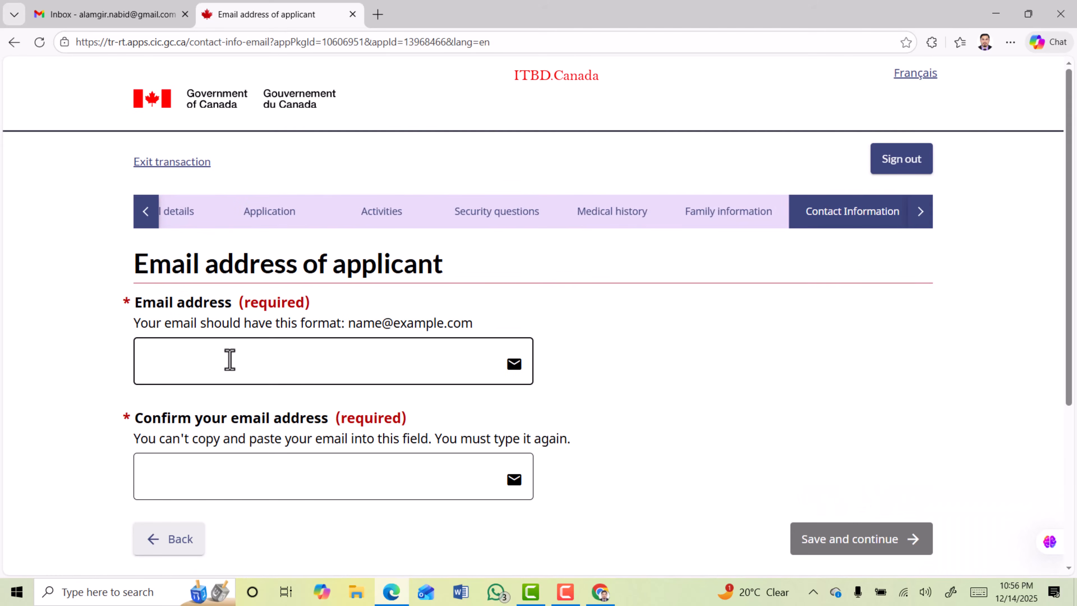
Step: Enter the applicant's email address, confirm it in the second field, and save and continue
left_click(229, 360)
left_click(221, 410)
left_click(221, 478)
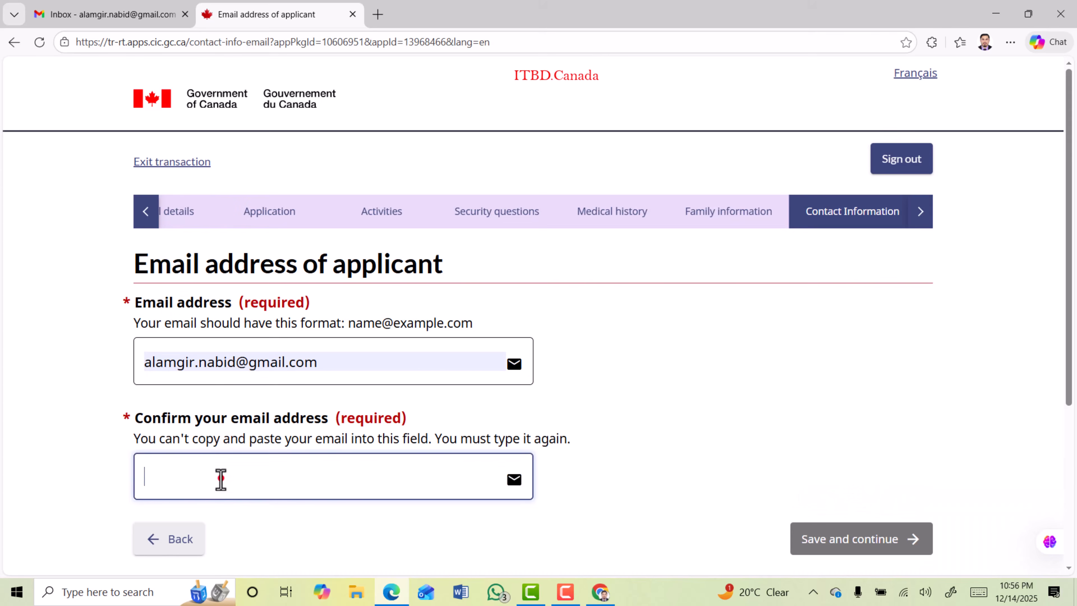
type("A")
left_click(220, 478)
key("Down")
key("Return")
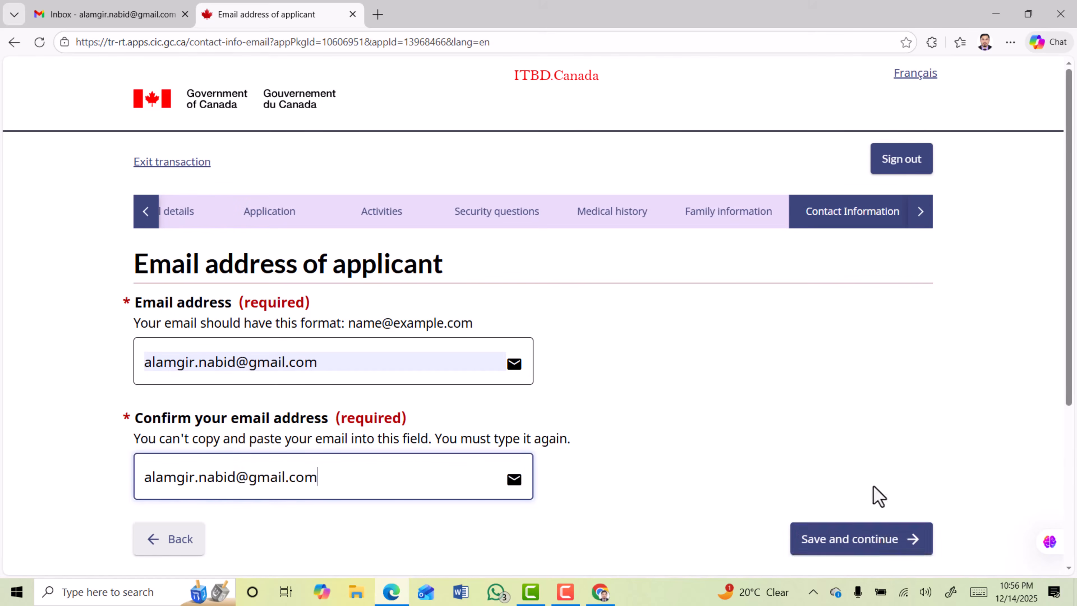
left_click(868, 541)
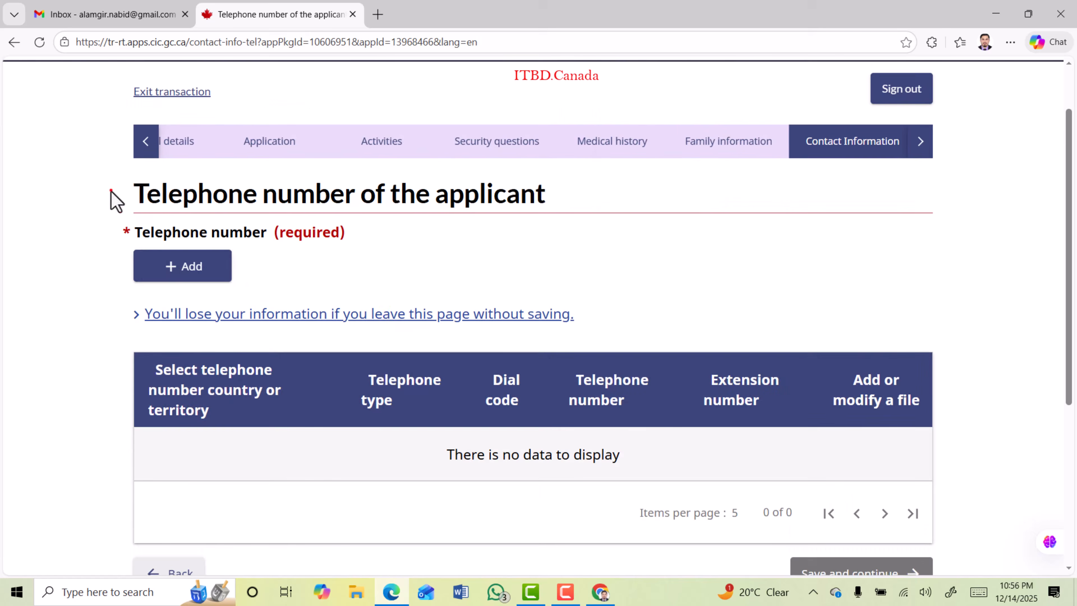
Step: Start a new telephone number entry with telephone type Other and country or territory Other
left_click_drag(109, 193, 552, 194)
left_click(183, 267)
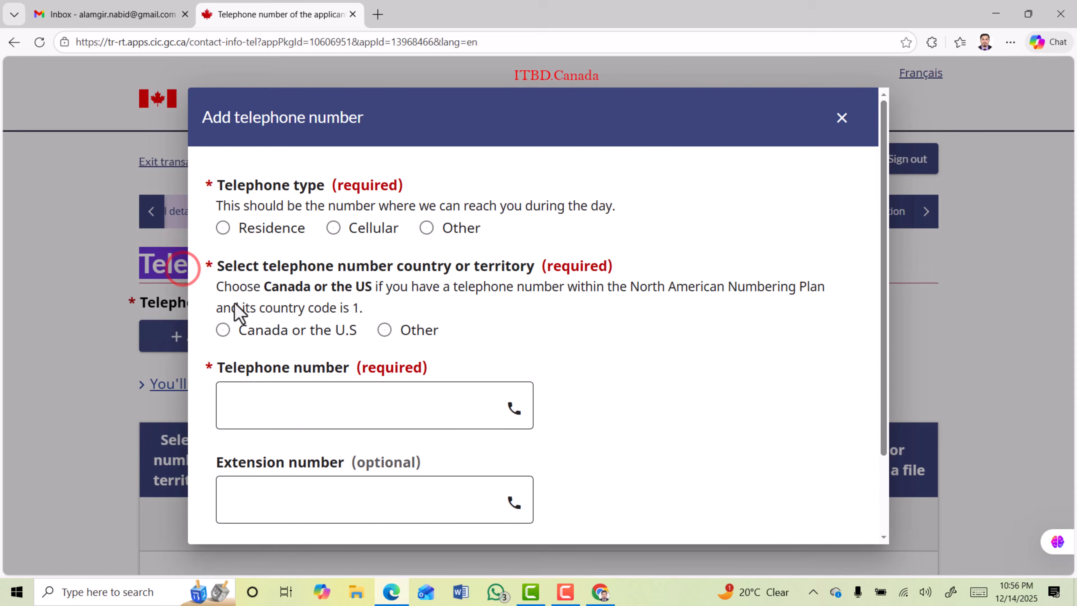
left_click(426, 231)
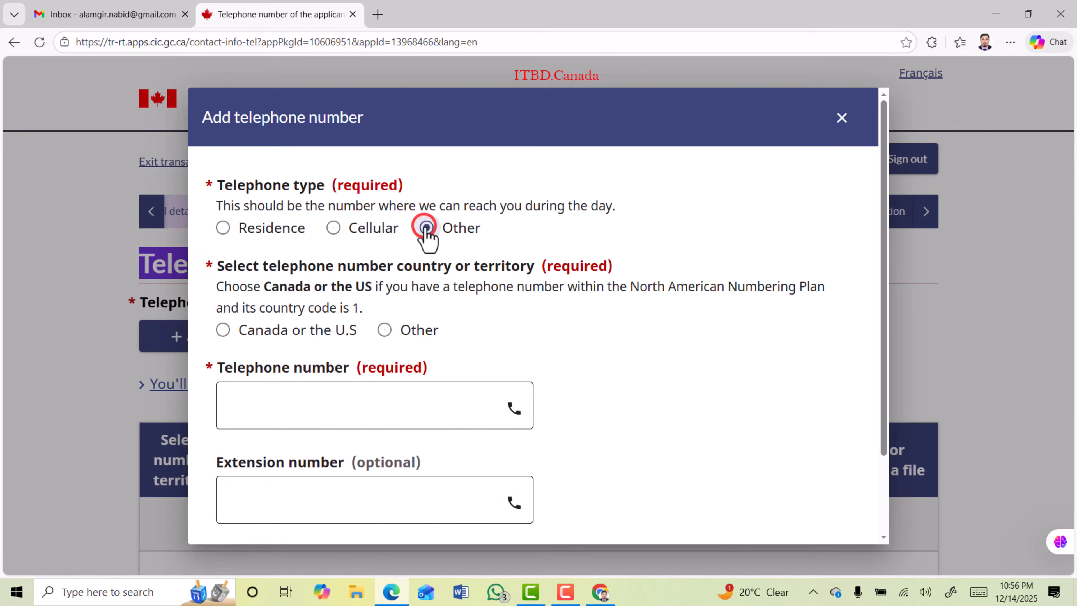
scroll(402, 255, "down", 2)
left_click(383, 254)
scroll(483, 263, "down", 3)
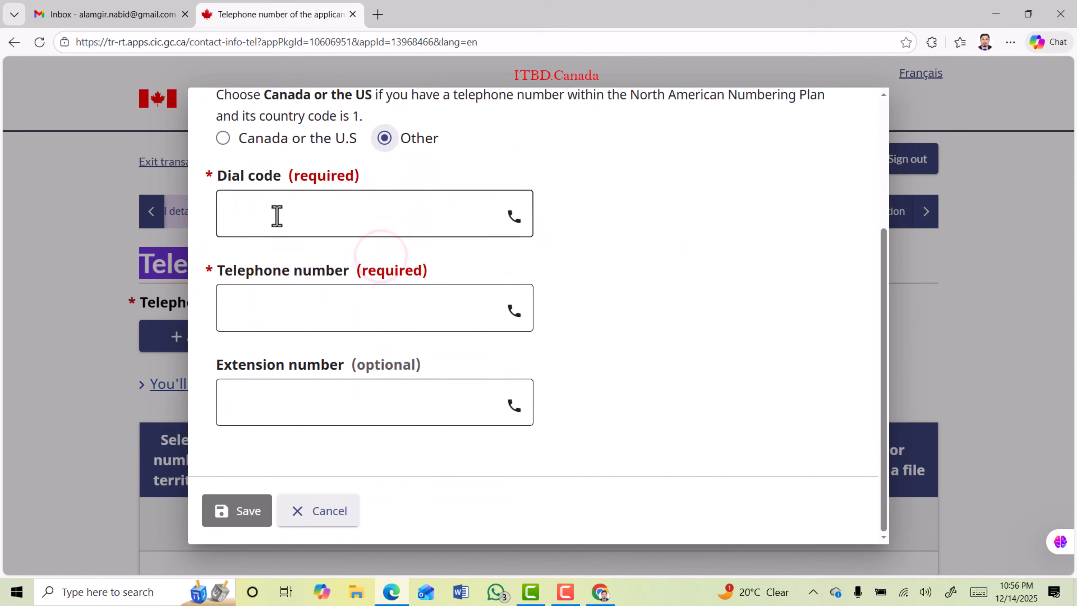
Step: Enter dial code 880 and the applicant's telephone number, save the entry, and save and continue
left_click(298, 212)
type("880")
left_click(347, 297)
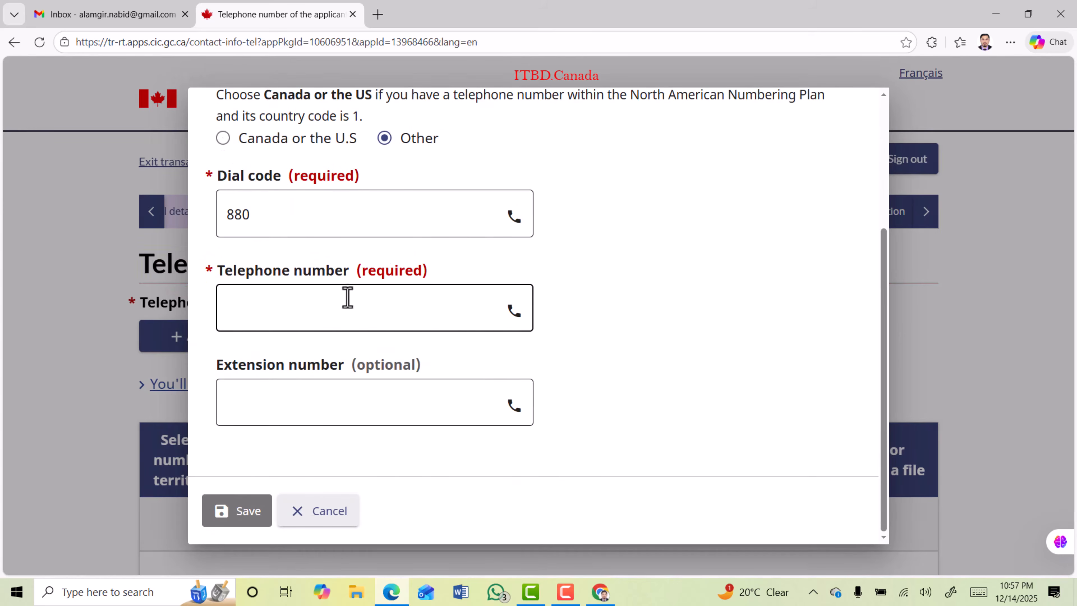
key("ctrl+v")
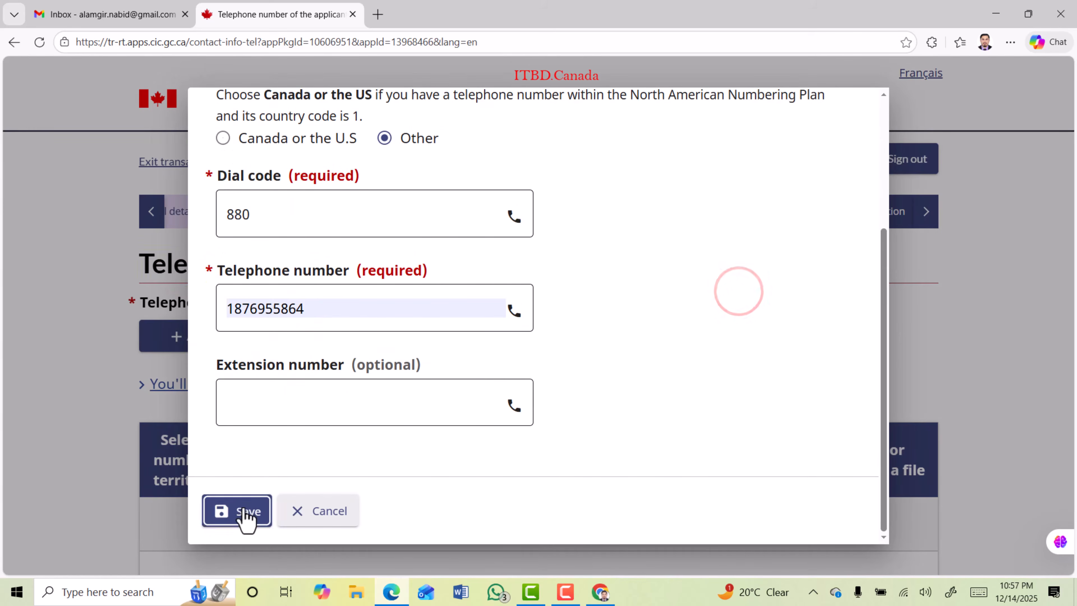
left_click(241, 512)
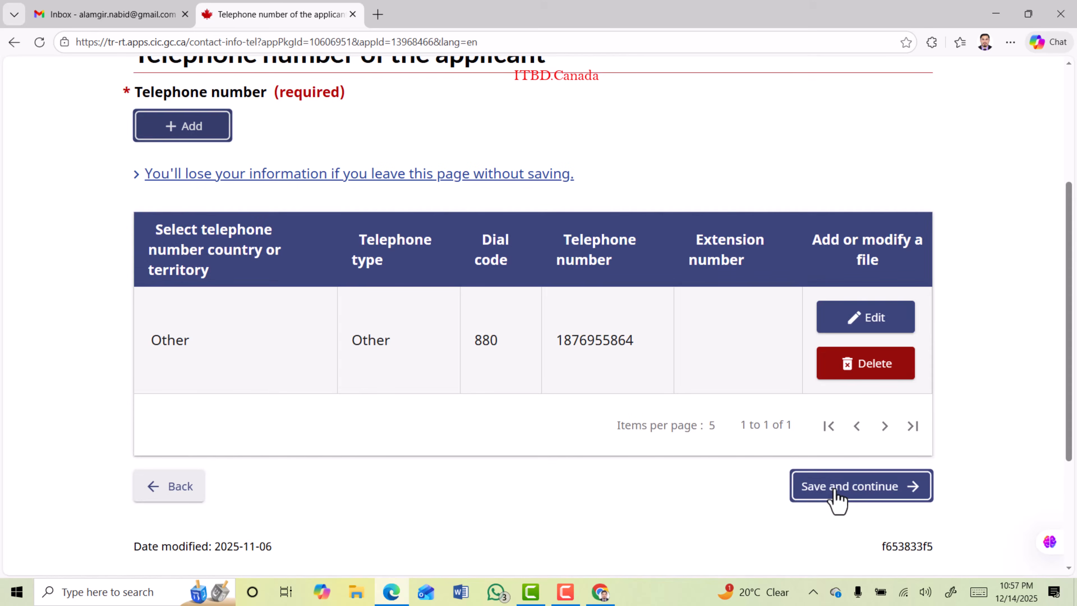
left_click(833, 490)
Step: Review the section list on the summary of the application's information, and save and continue
left_click_drag(103, 264, 528, 278)
scroll(285, 333, "down", 5)
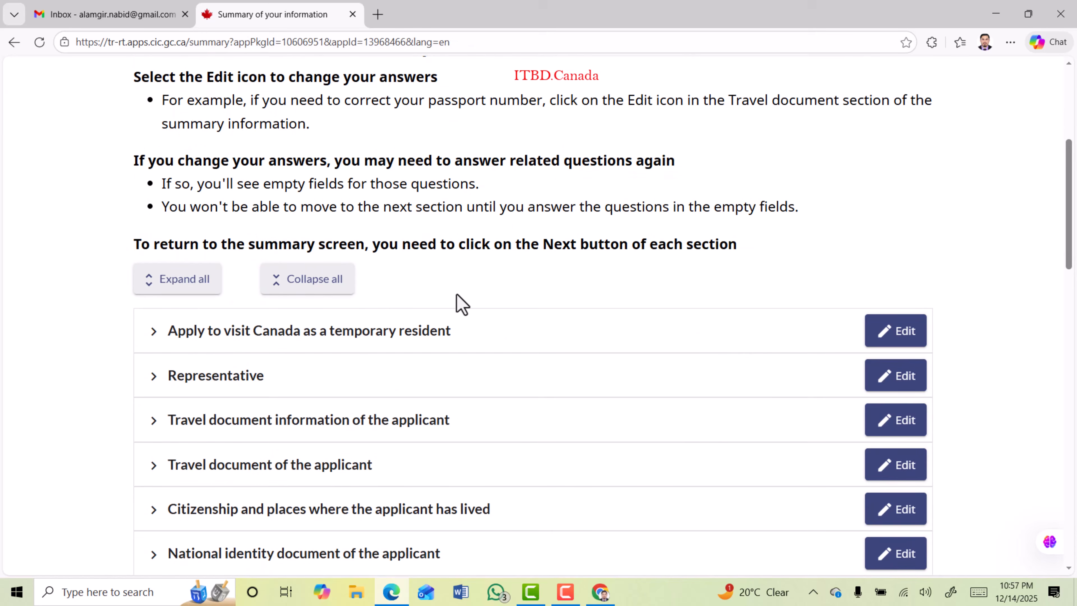
scroll(461, 303, "down", 4)
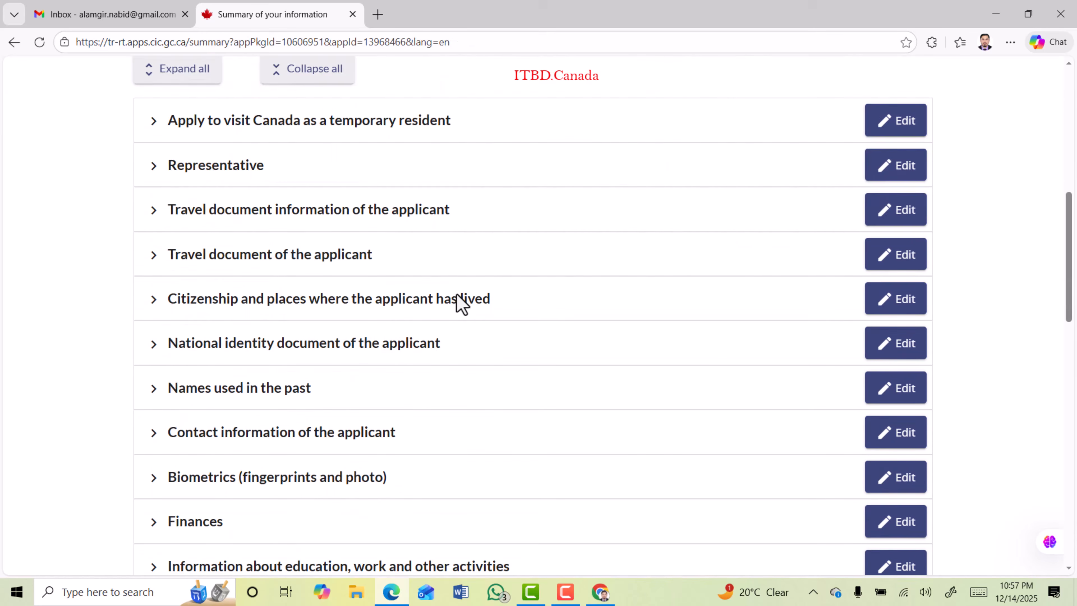
scroll(461, 304, "down", 17)
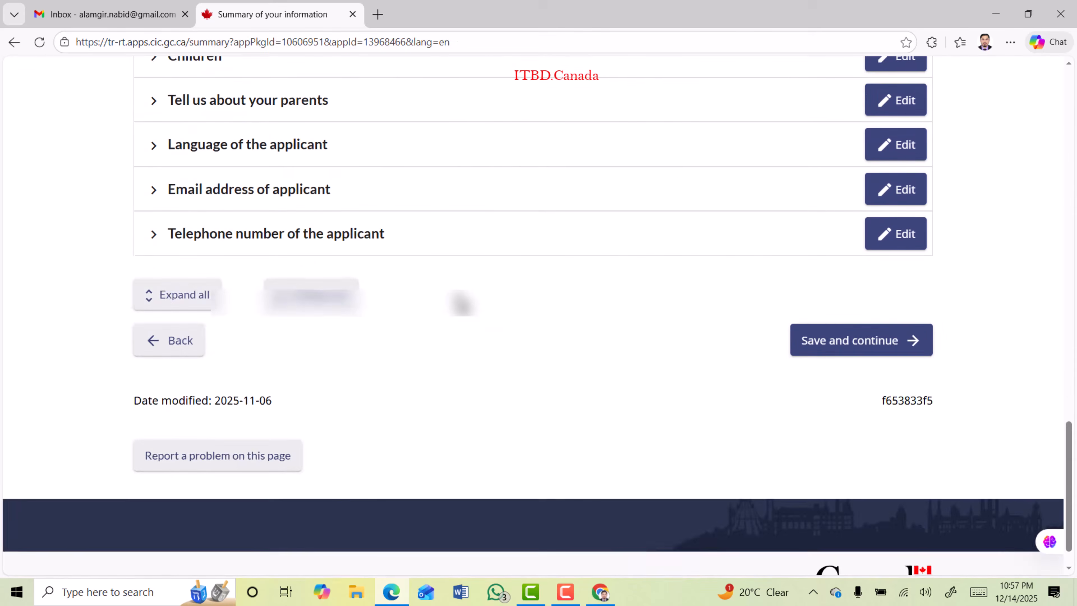
scroll(505, 336, "up", 3)
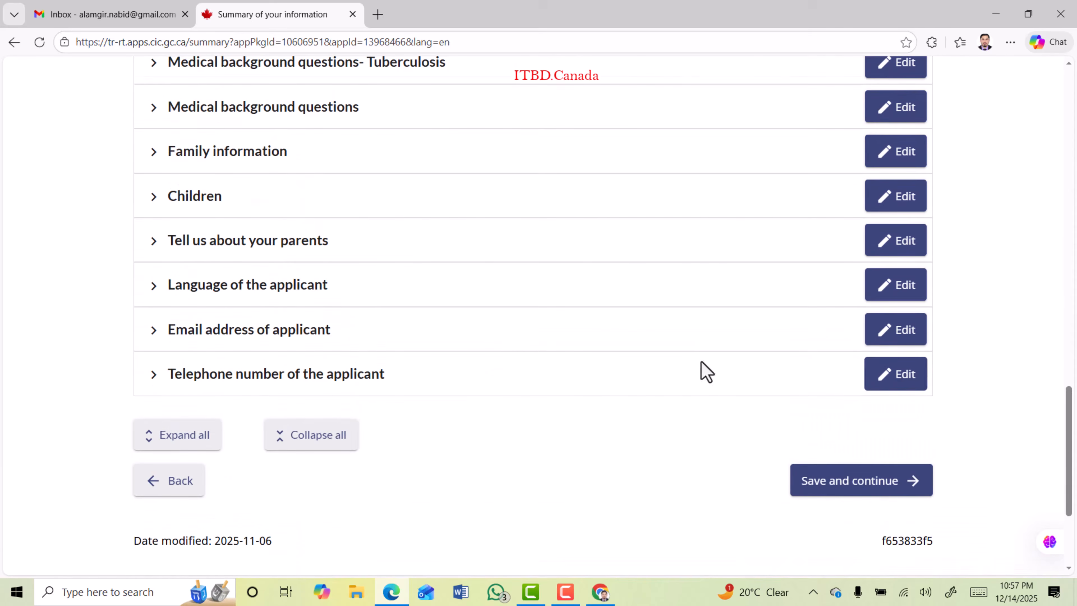
left_click(854, 494)
Step: Examine the supporting documents page, including the file size limit and accepted file formats
left_click_drag(129, 267, 597, 266)
scroll(413, 353, "down", 6)
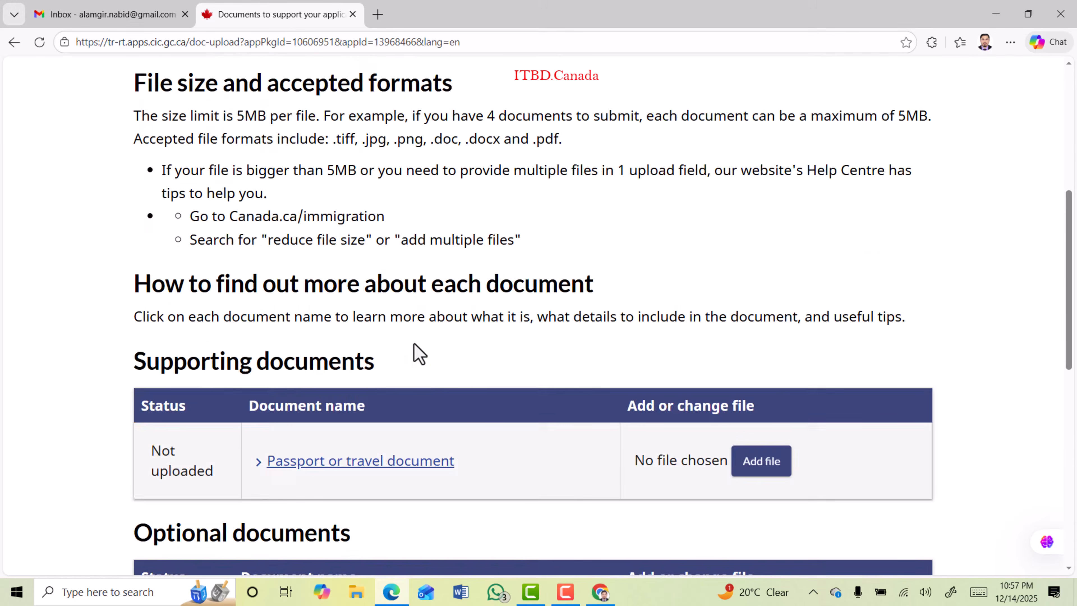
scroll(420, 354, "up", 3)
left_click_drag(133, 226, 485, 236)
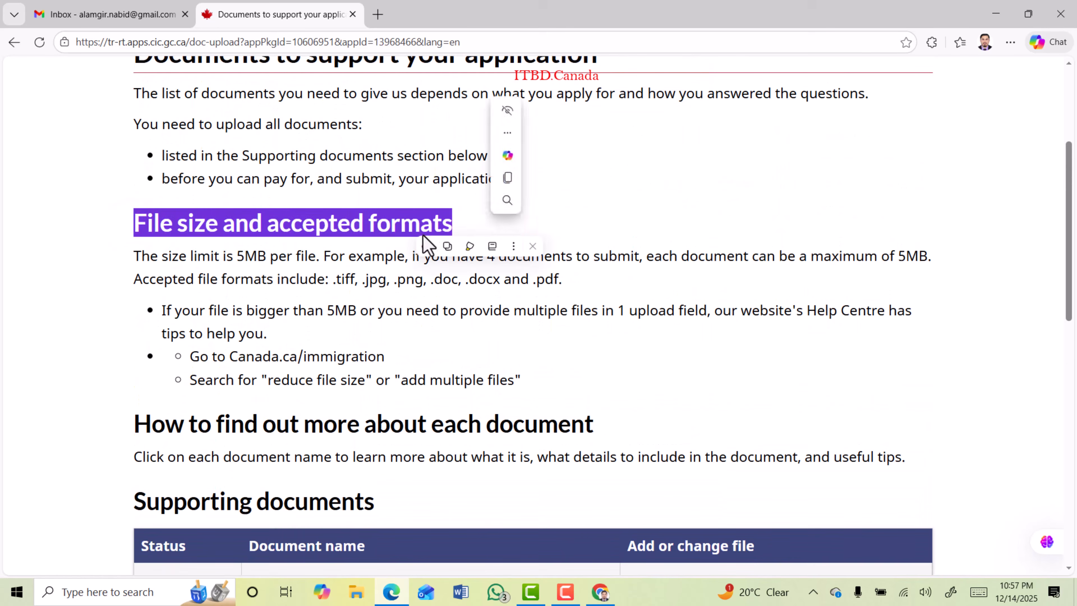
left_click(306, 324)
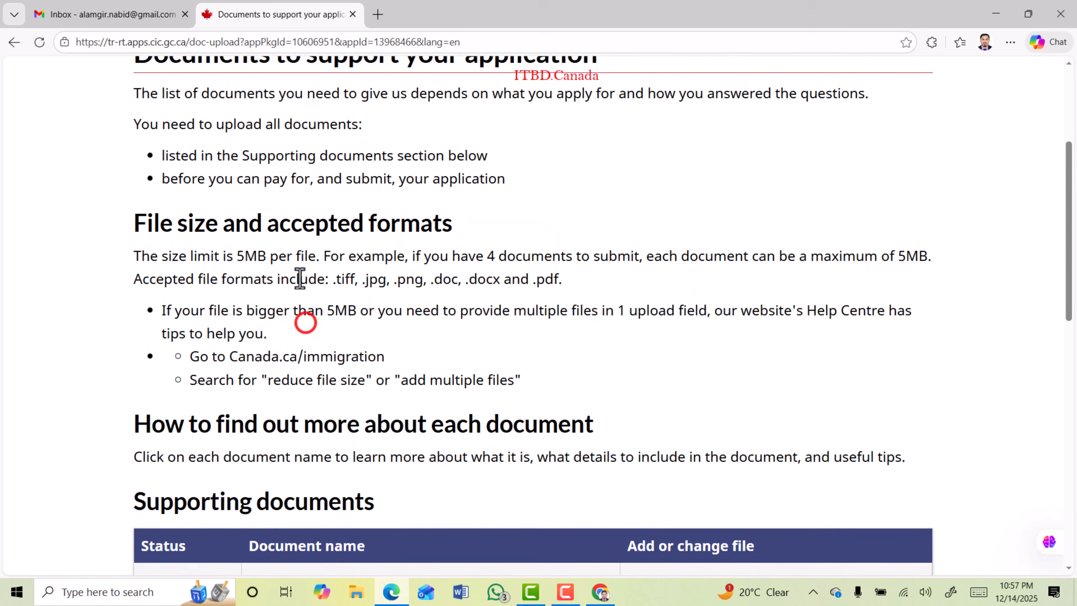
Step: Read the file size and format rules, and check the passport or travel document entry under Supporting documents
left_click_drag(133, 254, 605, 296)
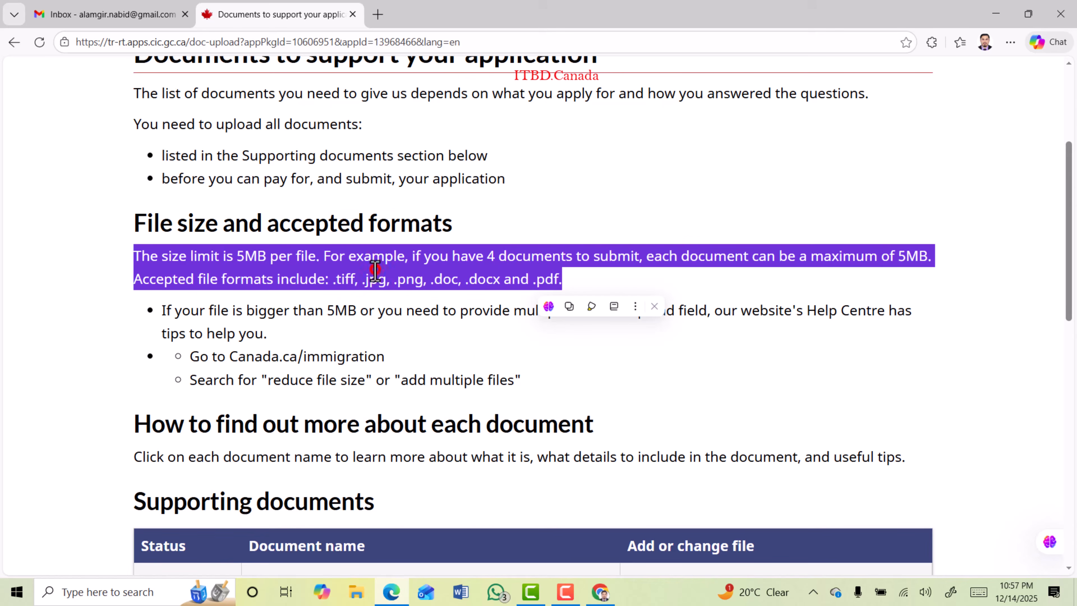
left_click(375, 270)
scroll(375, 270, "down", 3)
left_click_drag(127, 301, 416, 286)
left_click(771, 204)
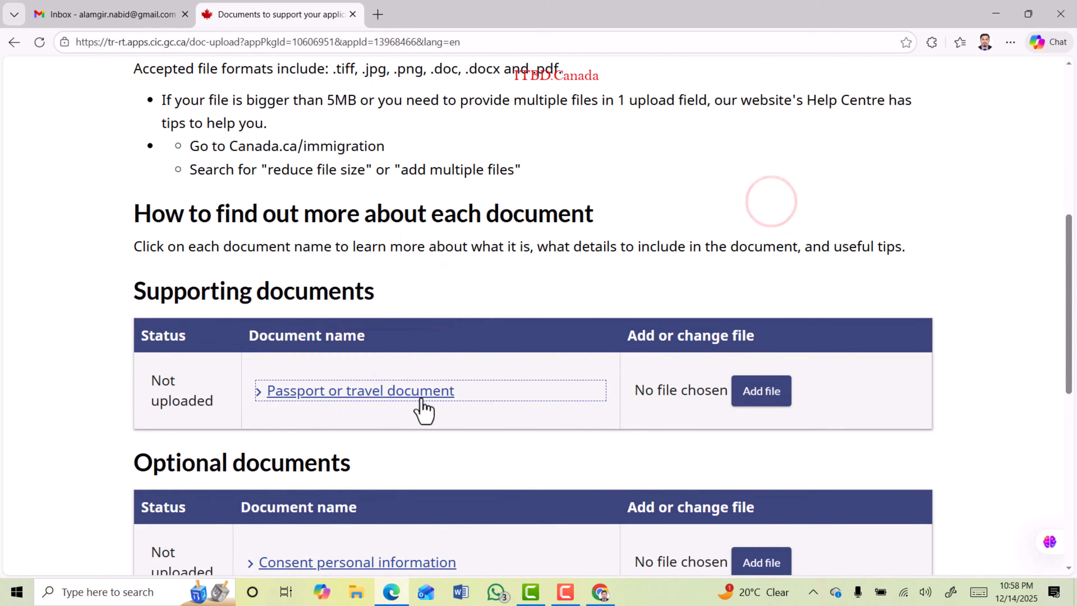
scroll(758, 250, "down", 2)
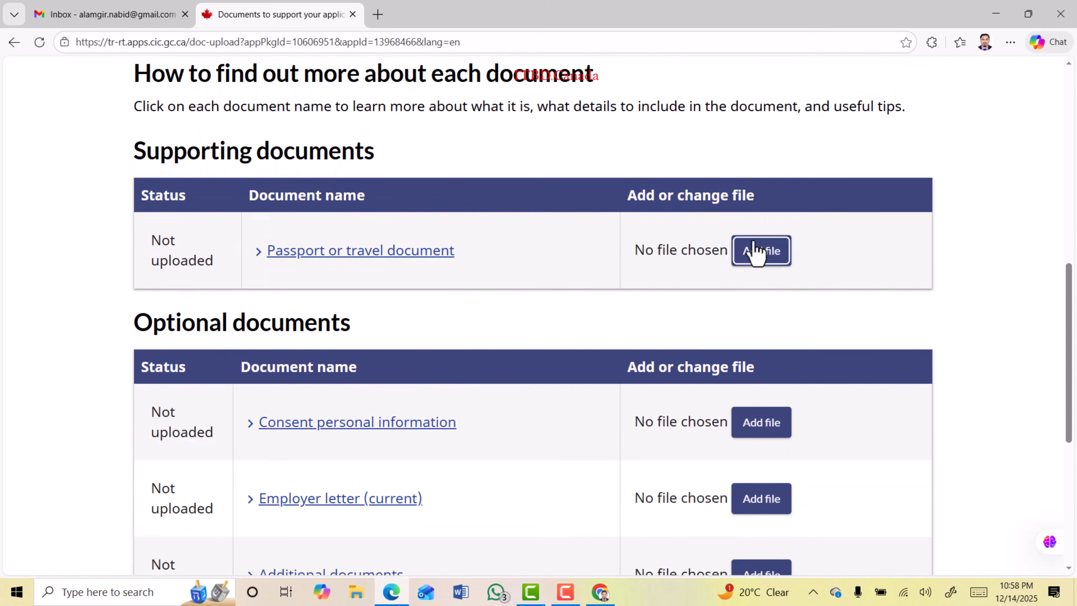
scroll(490, 274, "down", 2)
Step: Review the Optional documents list, covering consent personal information, current employer letter and additional documents, against the required passport entry
left_click_drag(195, 174, 373, 168)
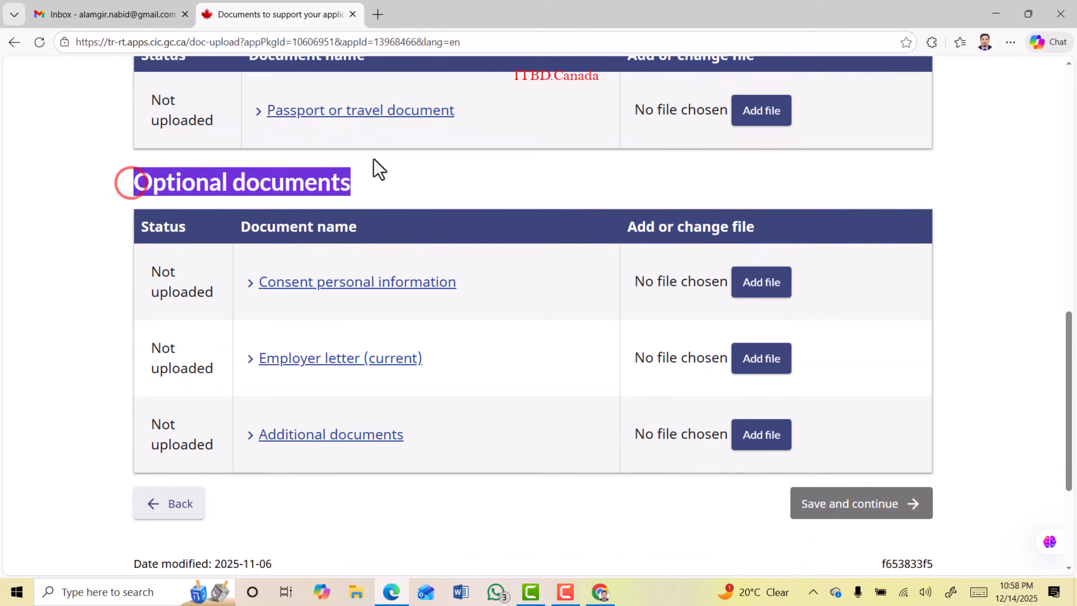
left_click(321, 298)
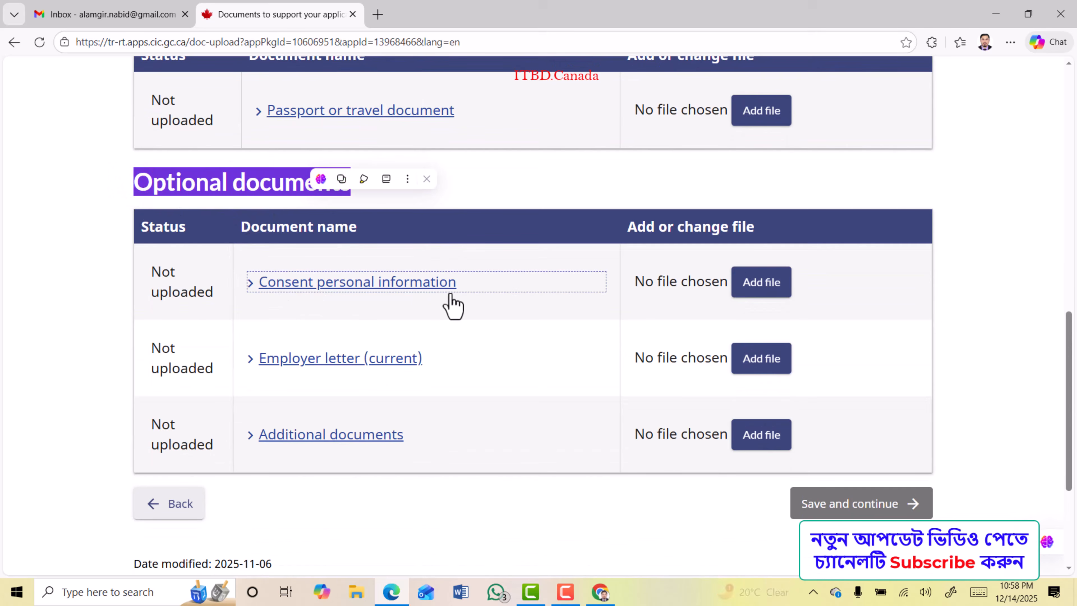
left_click(322, 361)
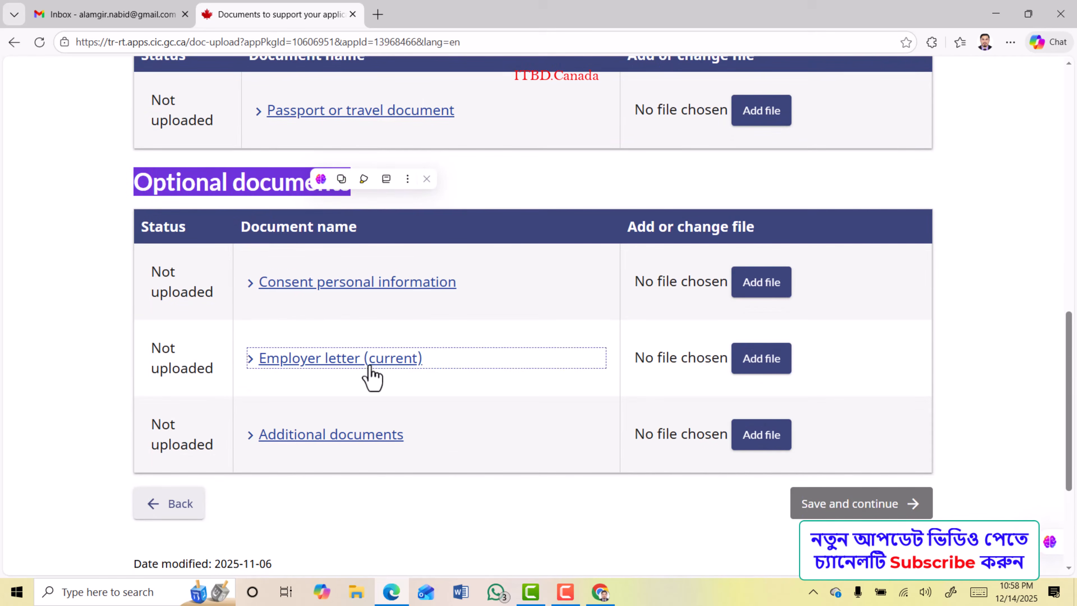
left_click(274, 439)
scroll(479, 429, "down", 2)
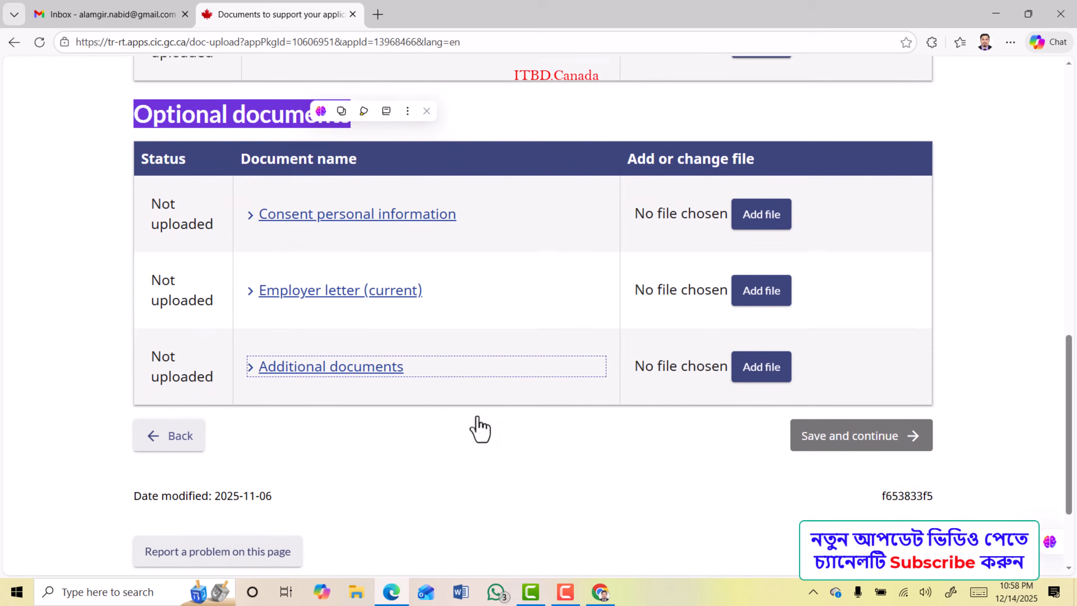
scroll(479, 428, "down", 2)
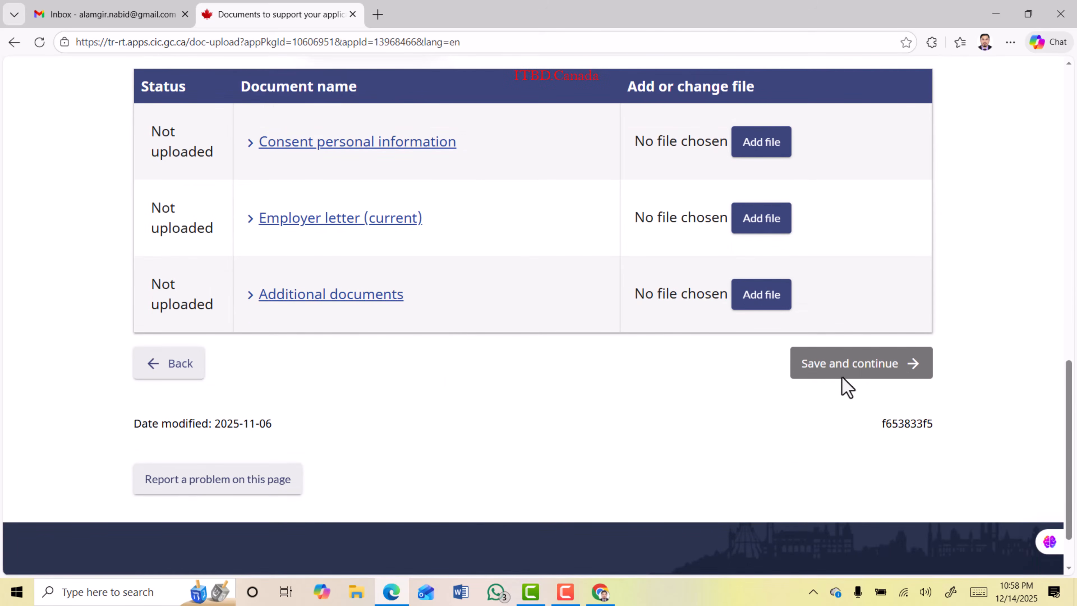
scroll(769, 410, "up", 15)
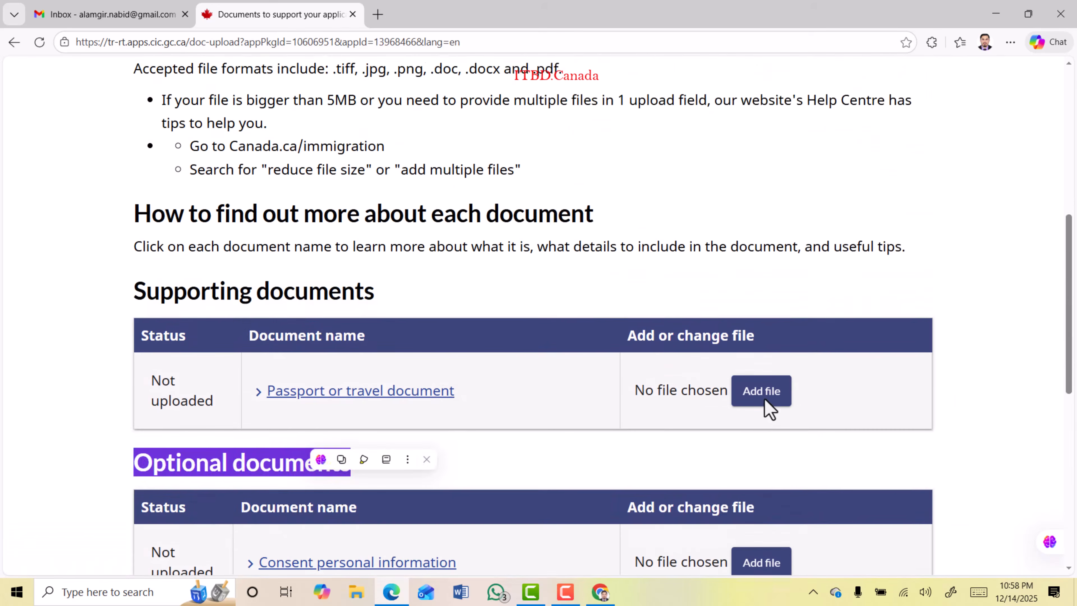
scroll(396, 246, "down", 15)
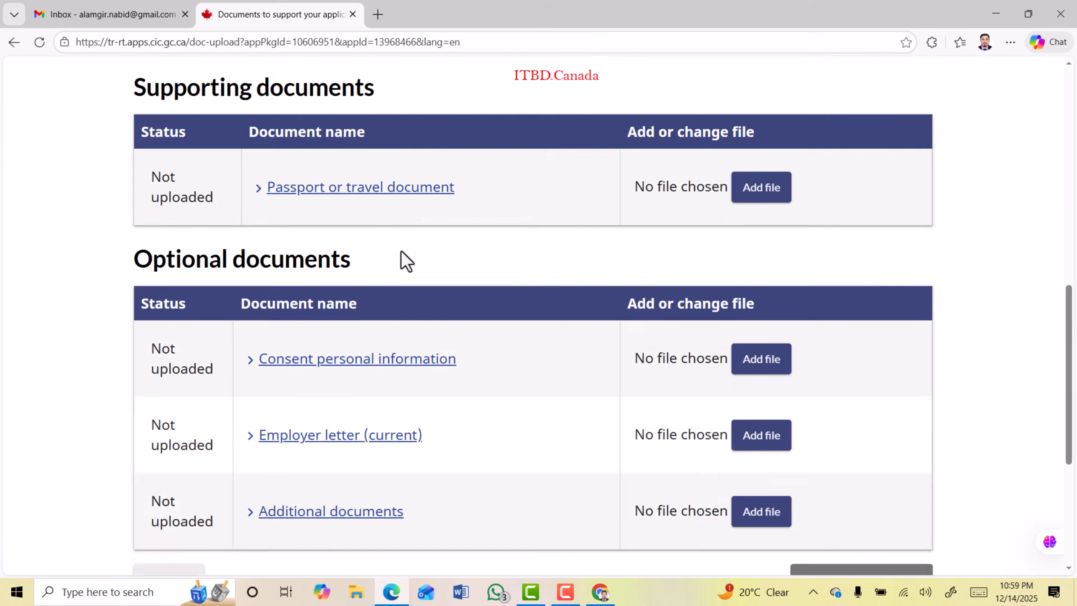
left_click_drag(140, 182, 367, 186)
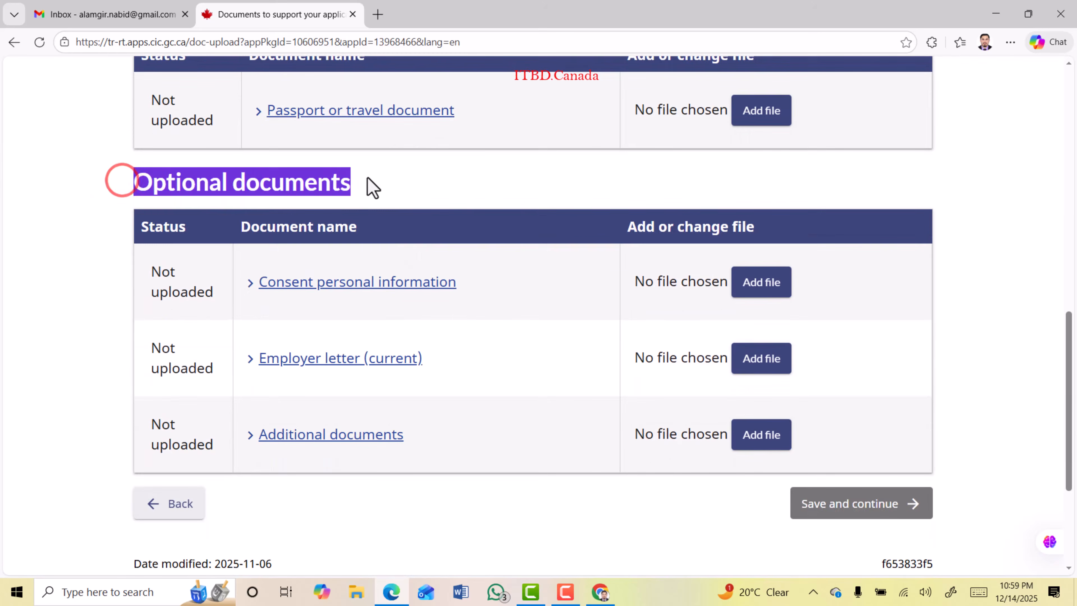